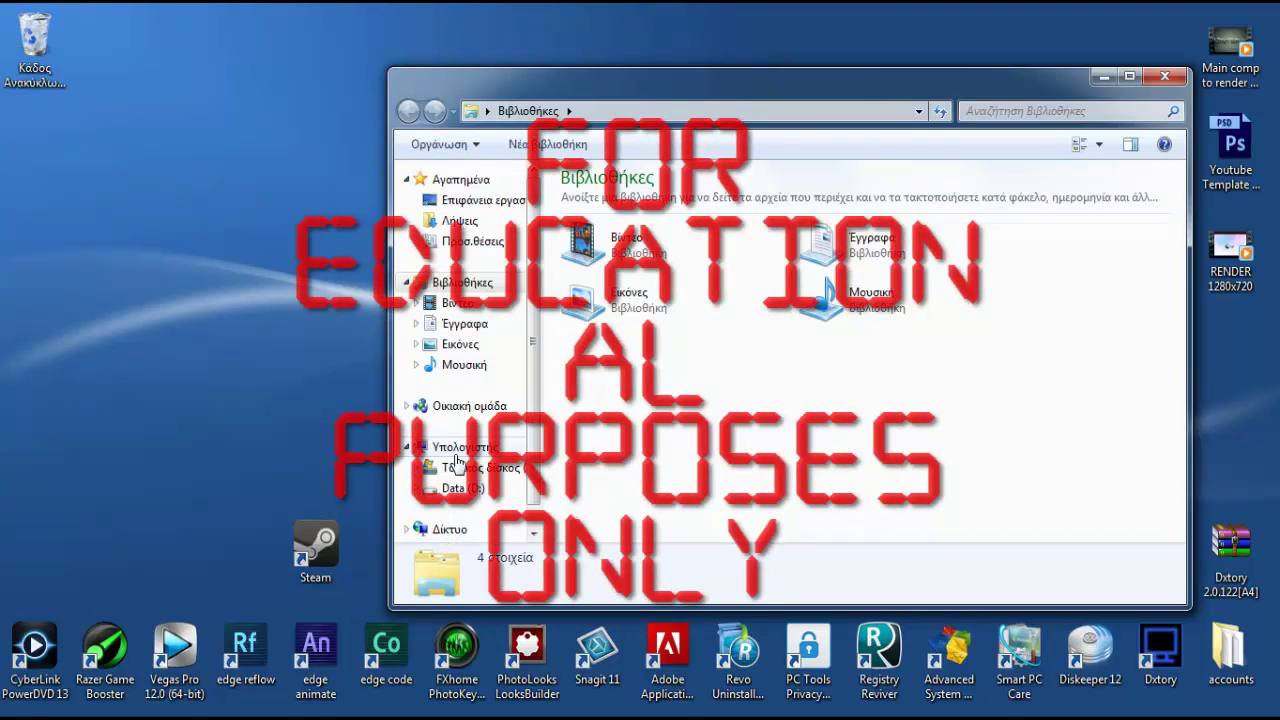
- Open the aparaitita folder on D: and drag the httprozitus.wix.com folder into the Recycle Bin
click(462, 490)
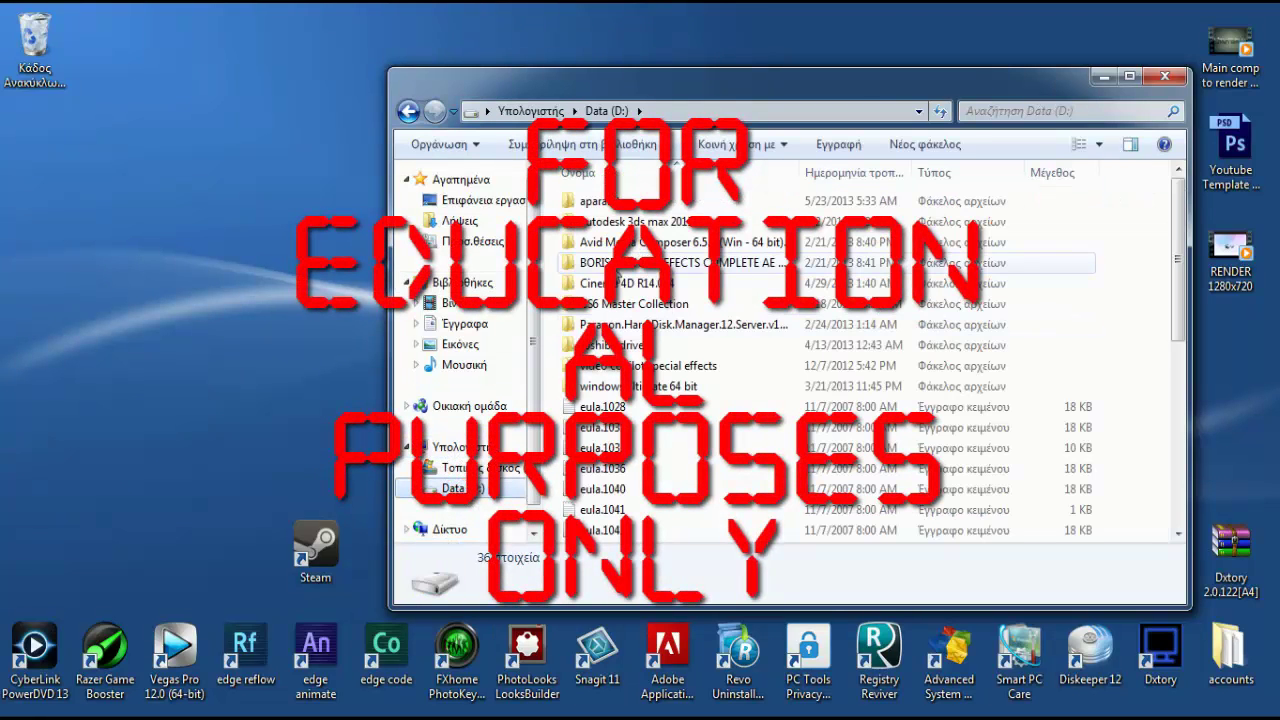
click(625, 200)
double_click(625, 200)
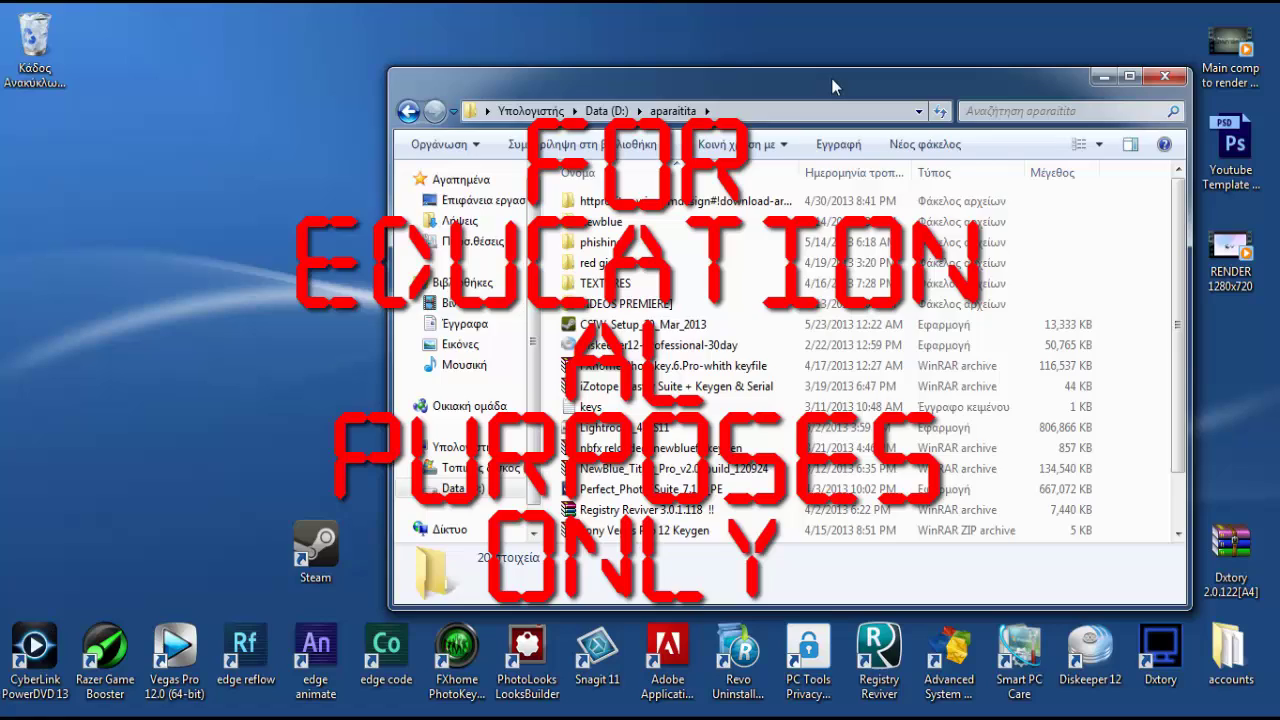
drag(834, 86, 760, 80)
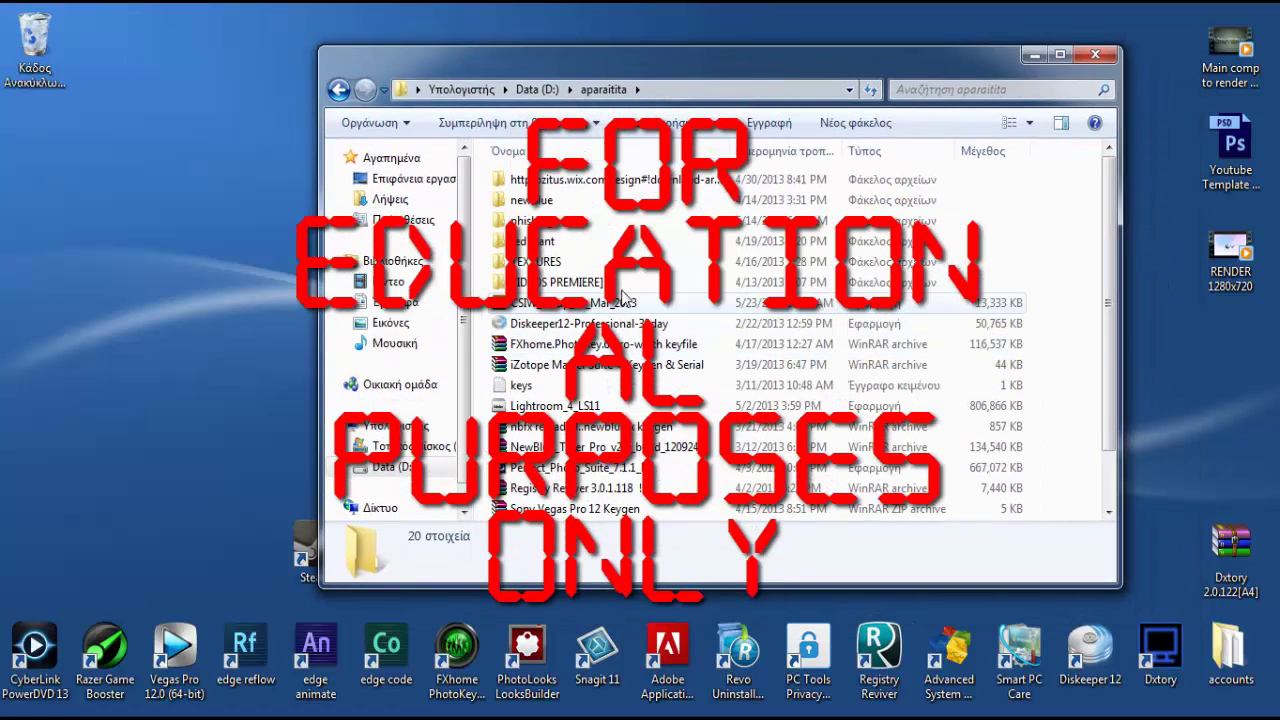
click(570, 180)
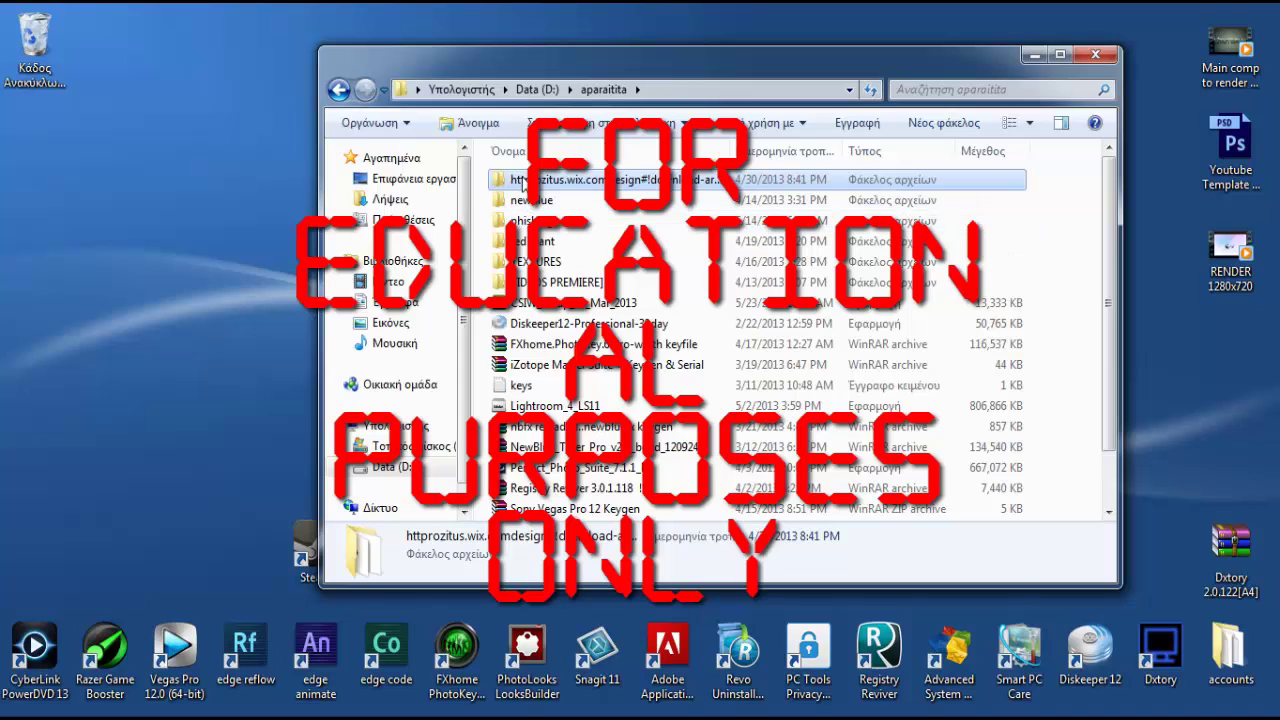
drag(522, 183, 68, 50)
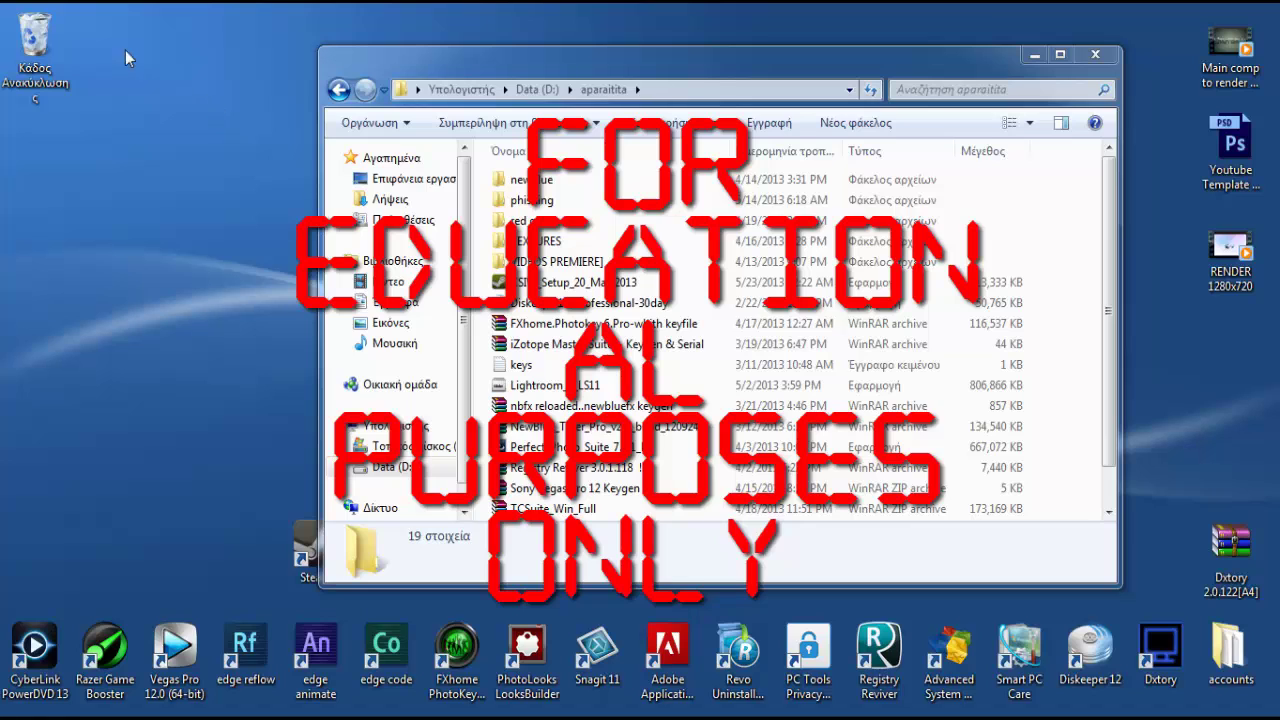
- Restore the httprozitus folder from the Recycle Bin onto the desktop and view its project files
double_click(34, 38)
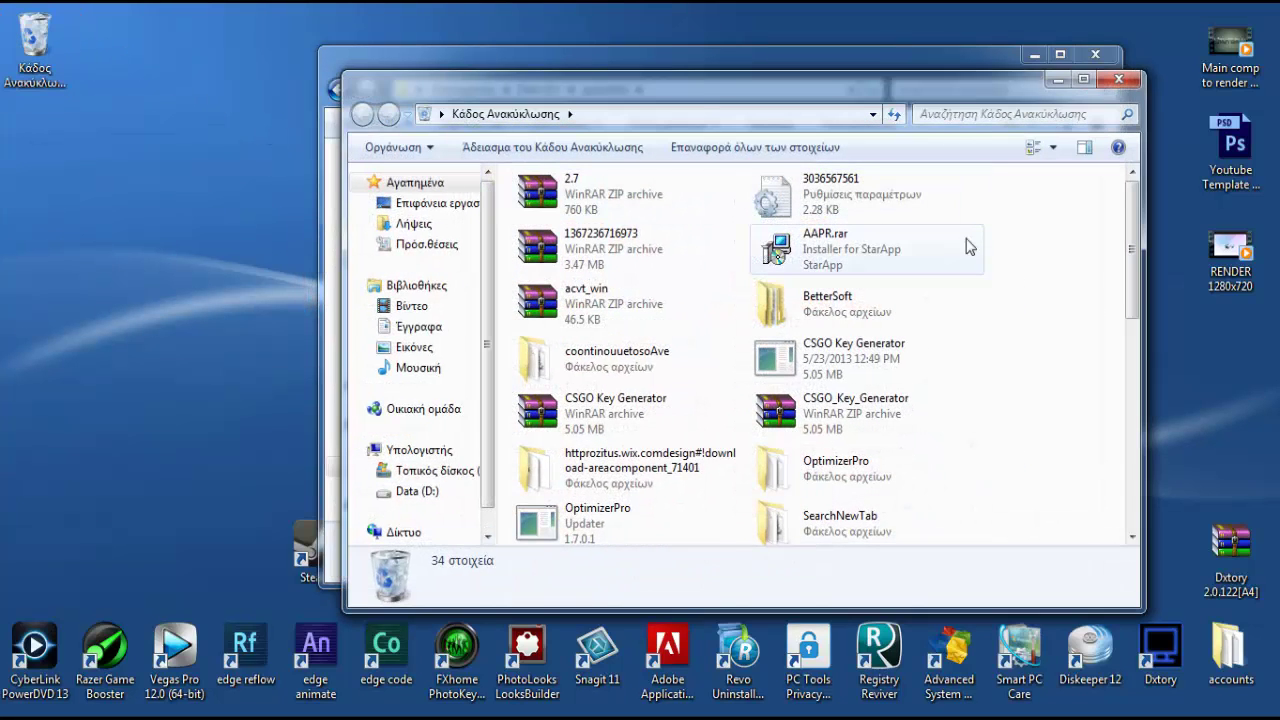
drag(1133, 233, 1131, 283)
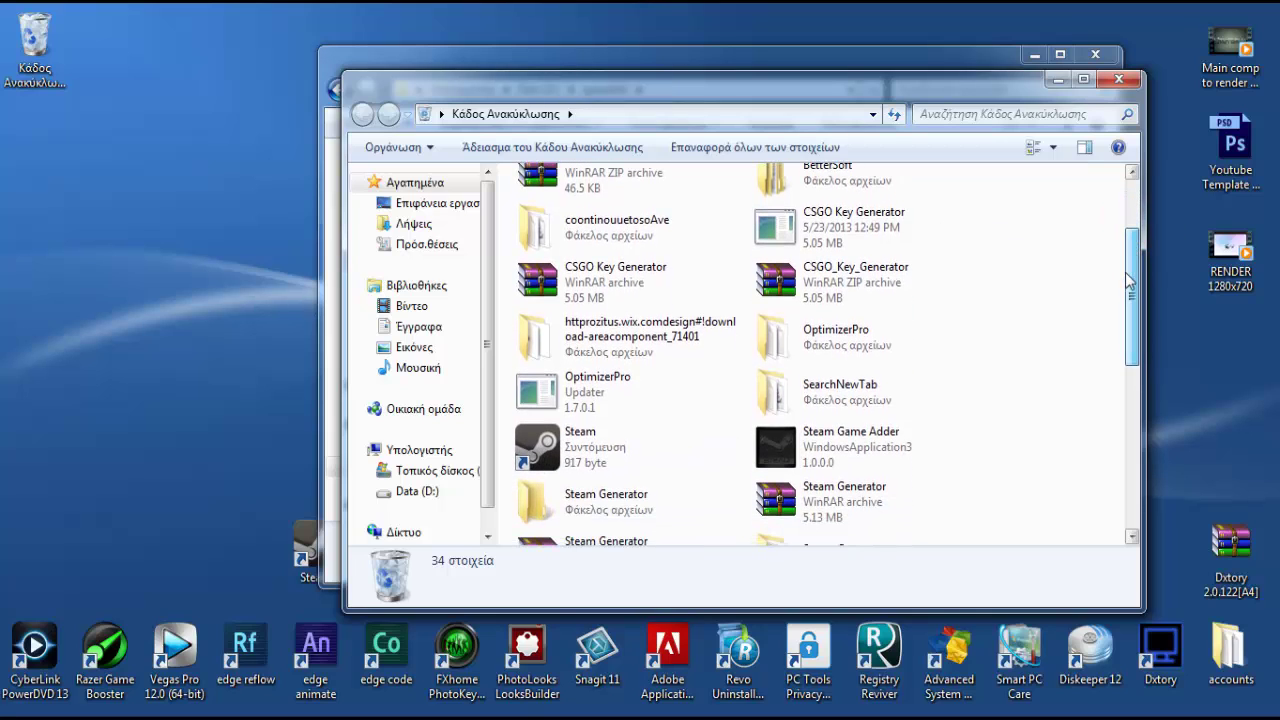
drag(580, 352, 115, 148)
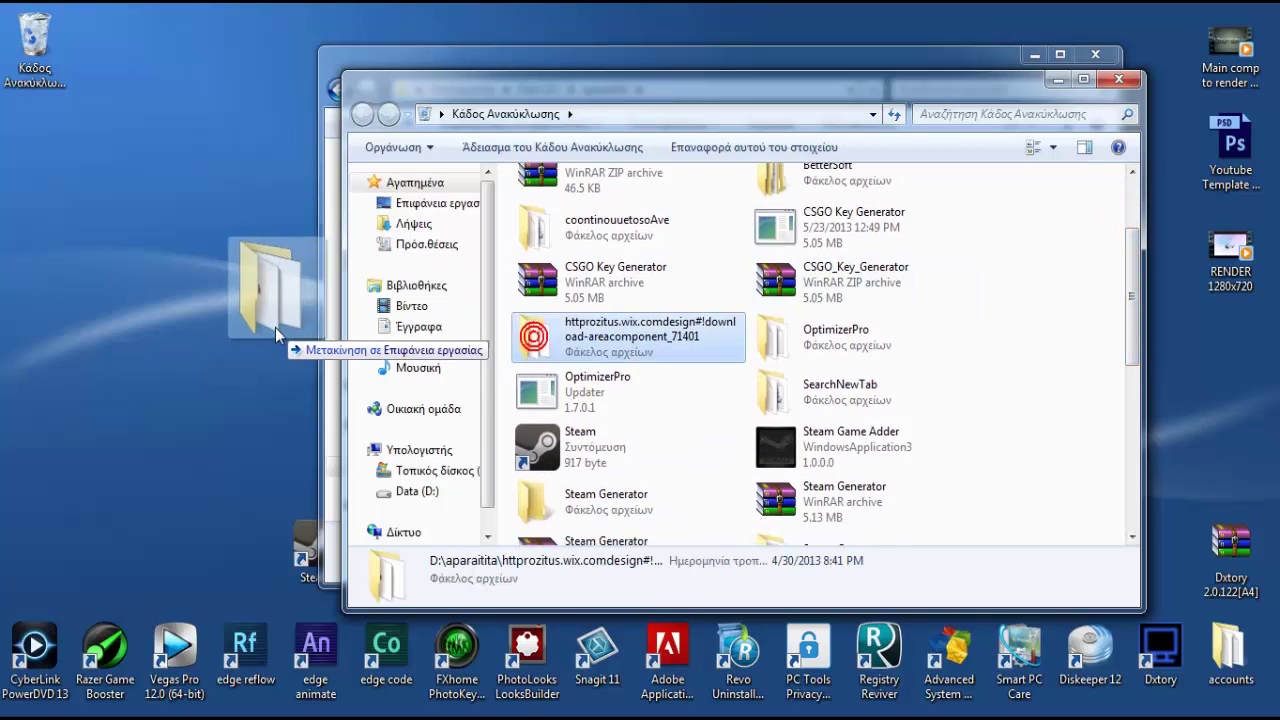
drag(157, 210, 157, 210)
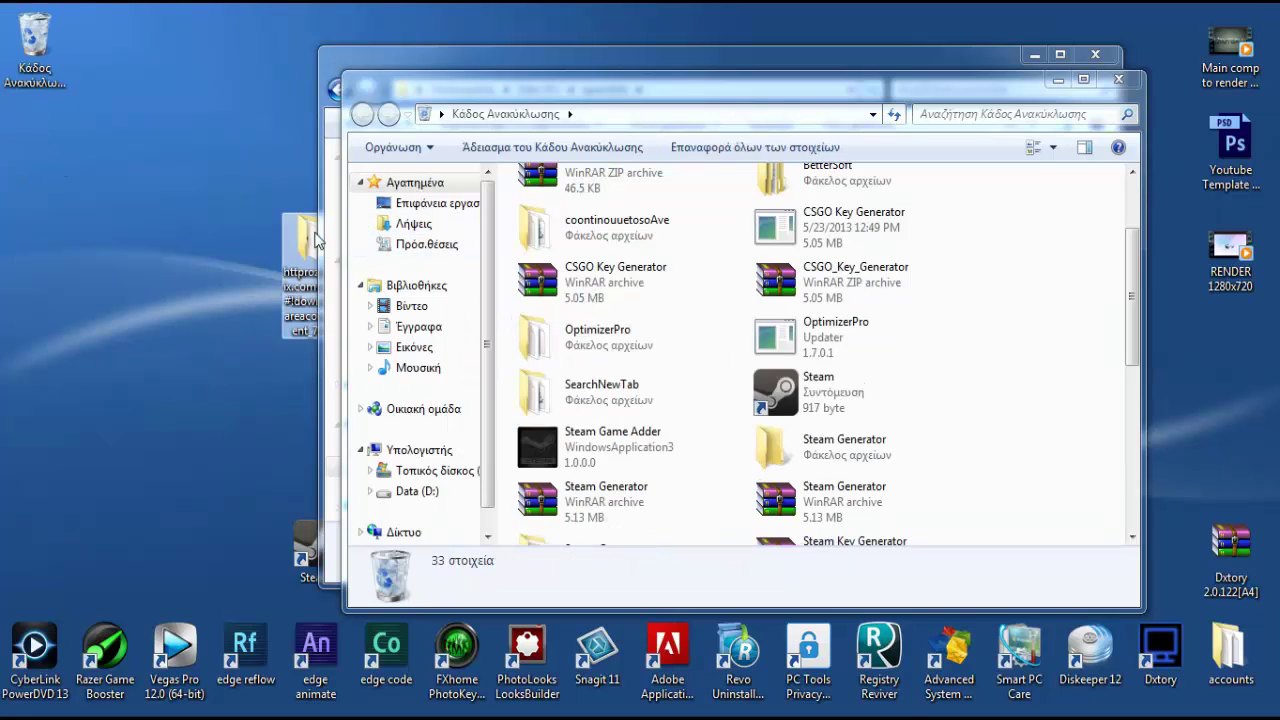
double_click(307, 248)
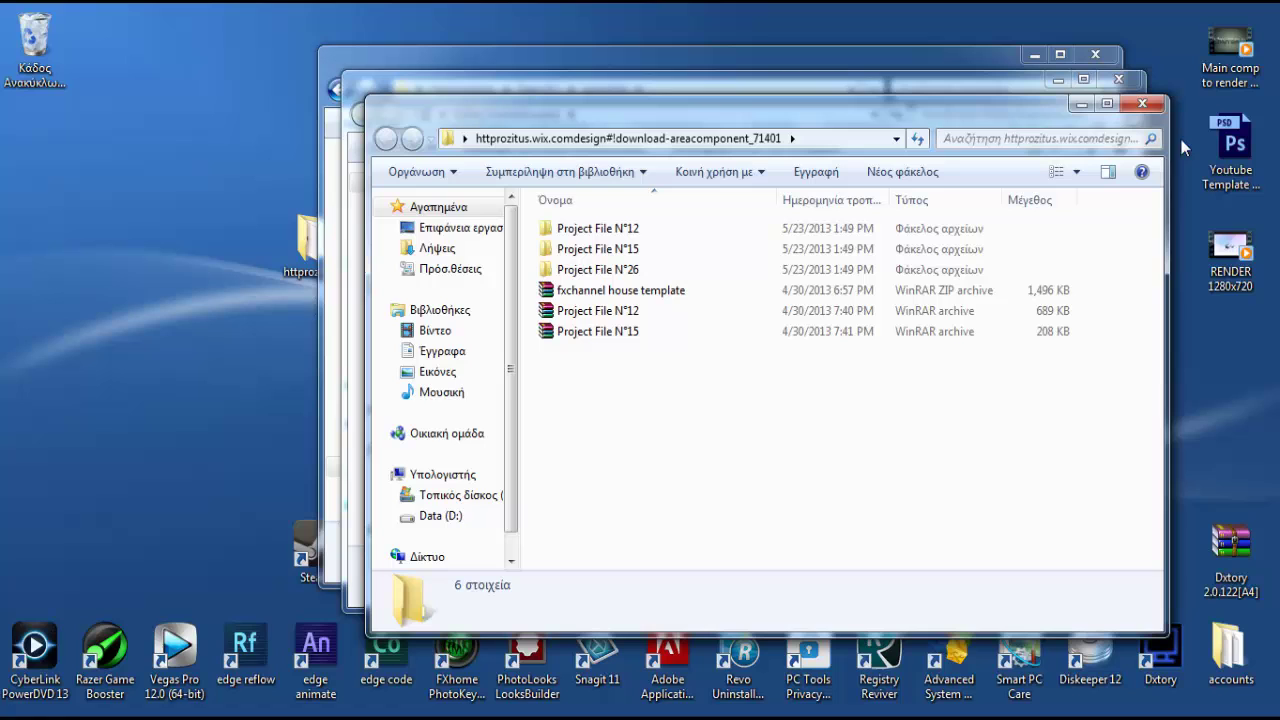
- Put the httprozitus folder back into the Recycle Bin and close all Explorer windows
click(1155, 112)
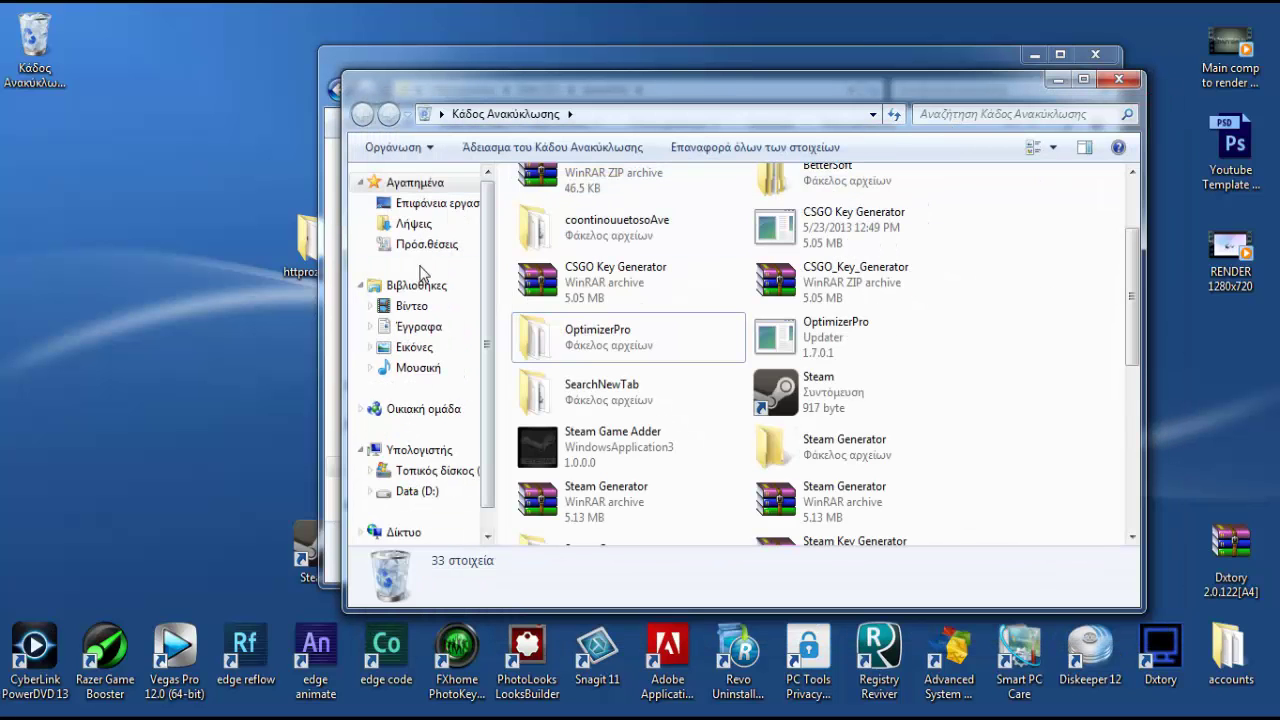
scroll(522, 375, up, 3)
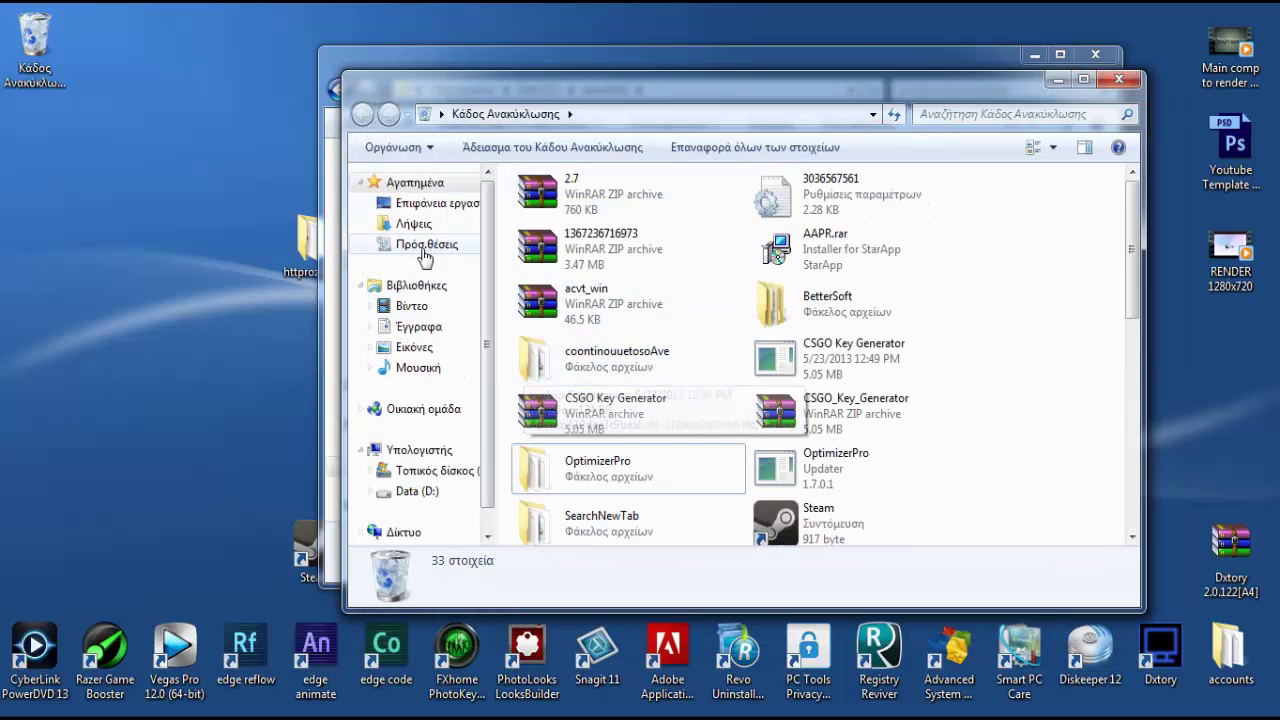
drag(305, 240, 45, 50)
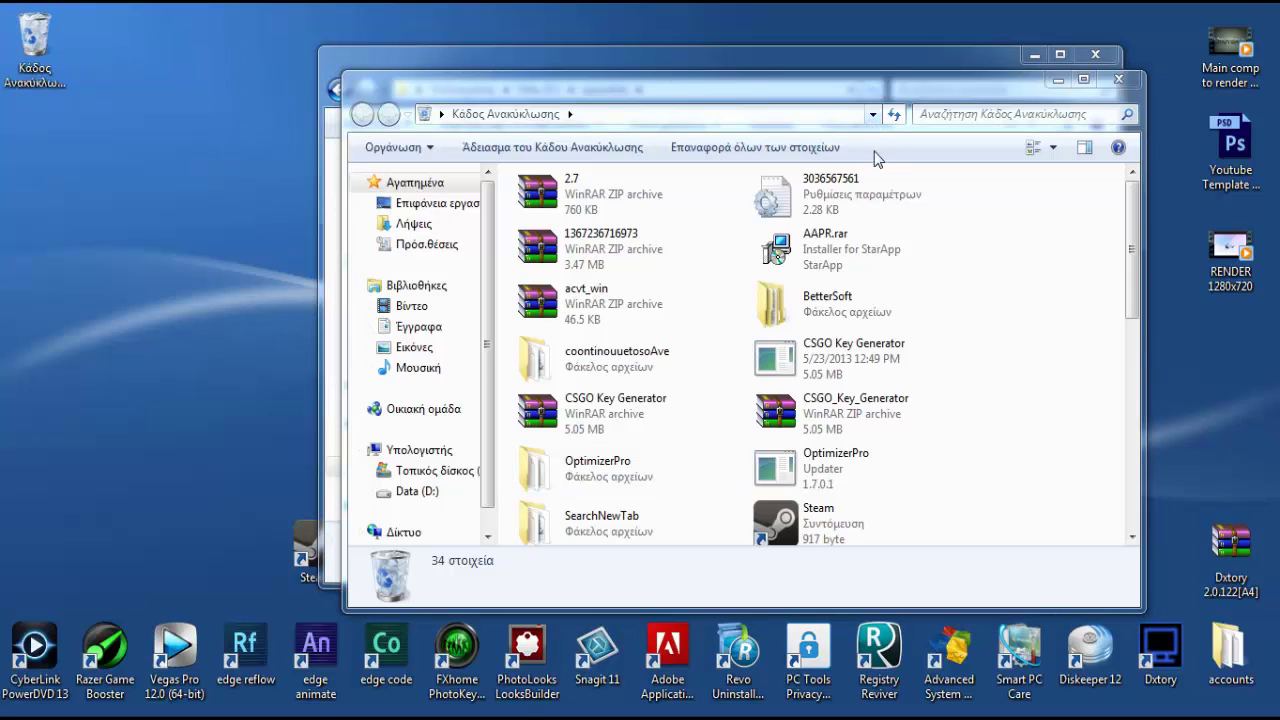
click(1128, 84)
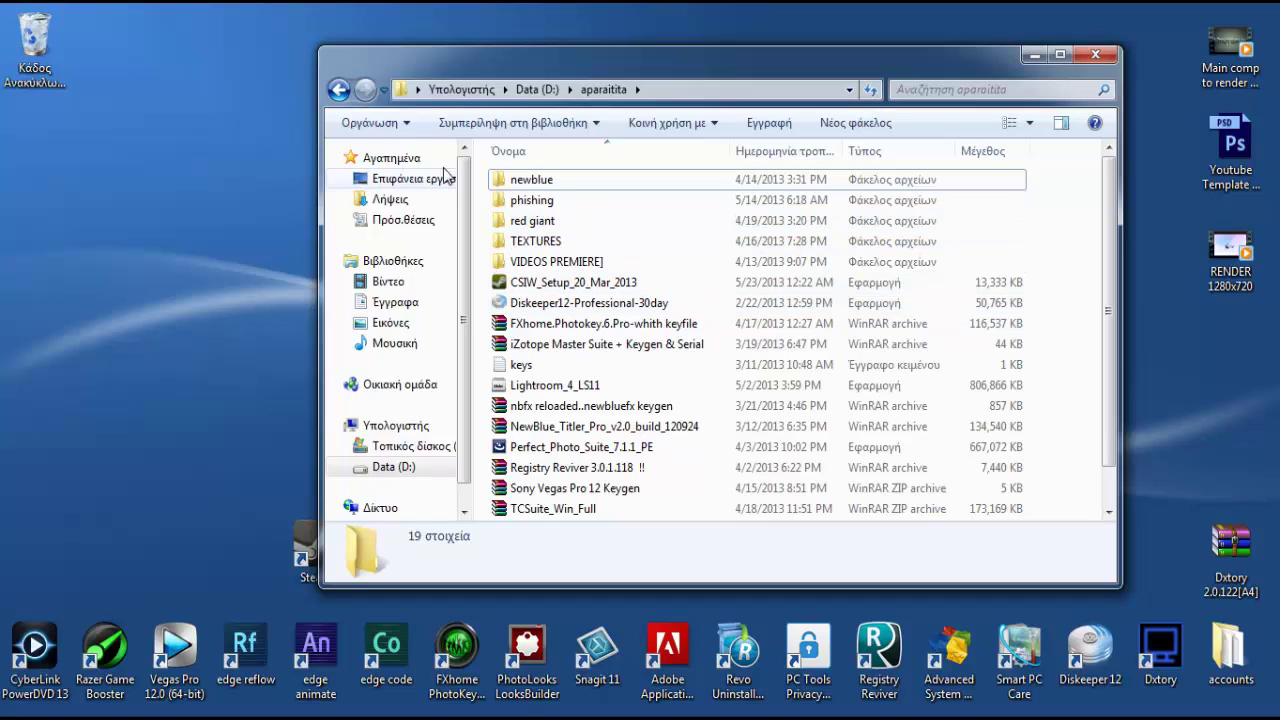
click(339, 89)
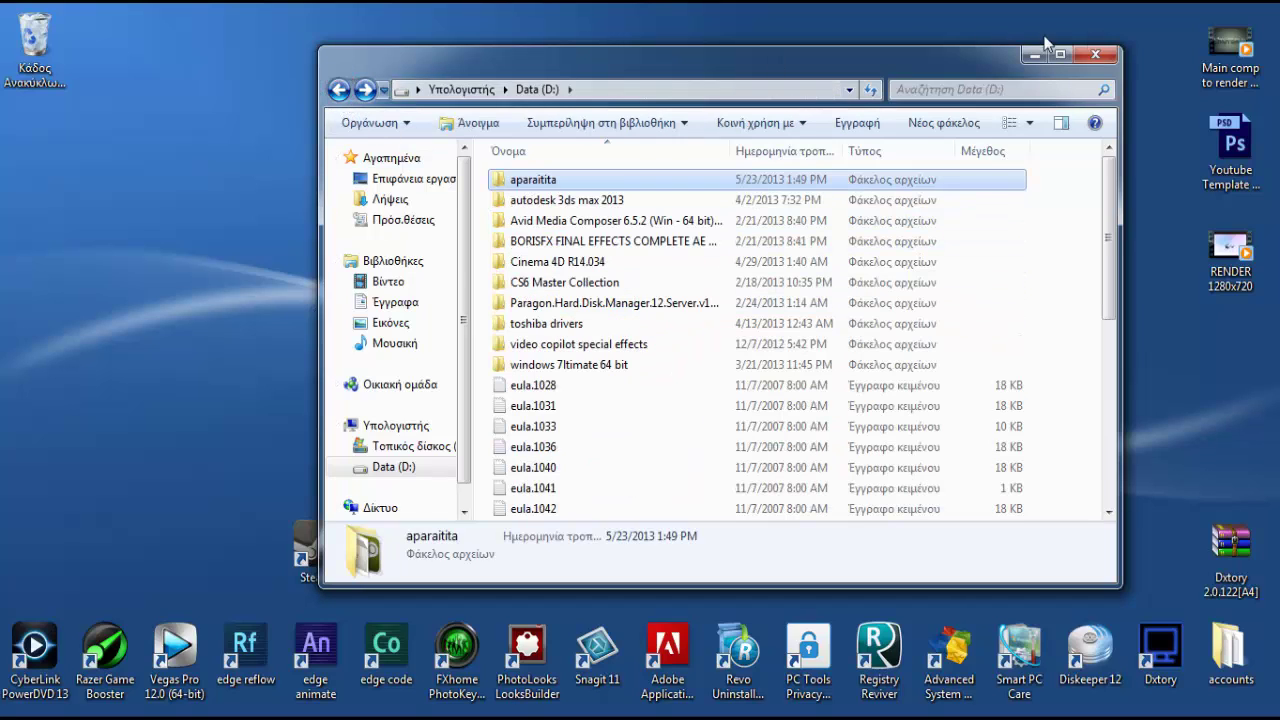
click(1107, 56)
drag(418, 205, 874, 468)
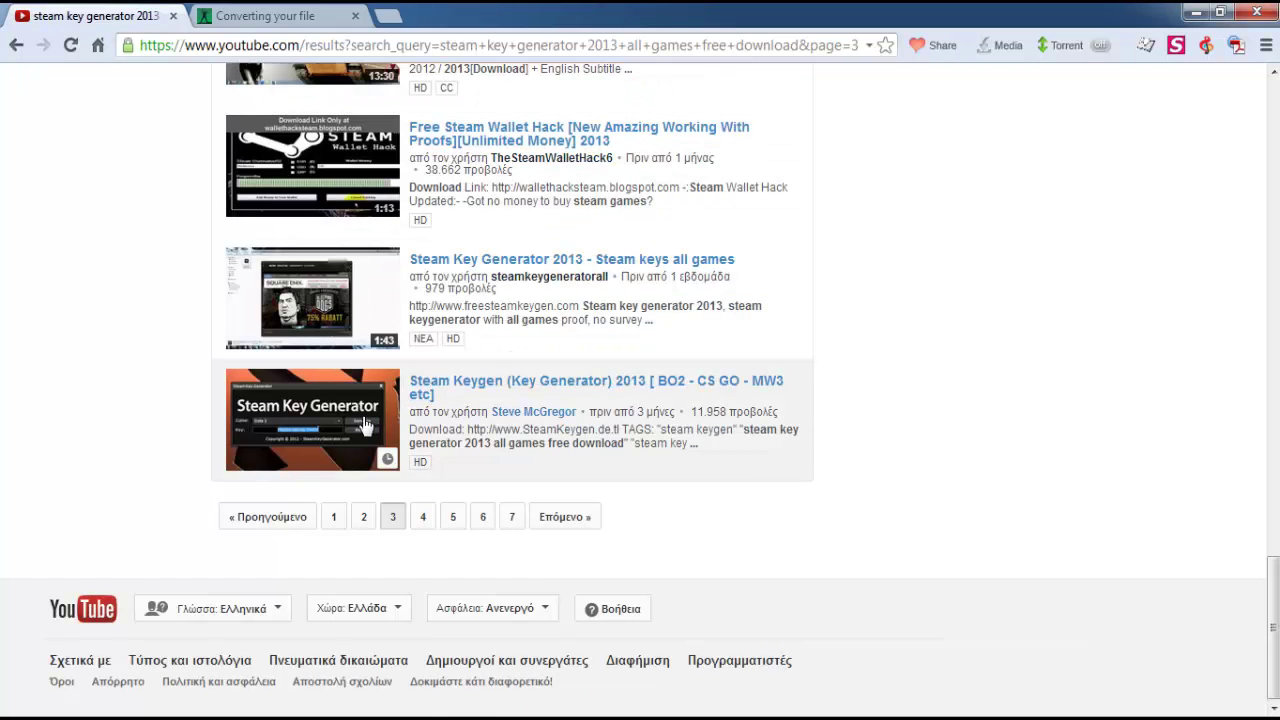
- Go to page 4 of the 'steam key generator 2013 all games free download' results
click(423, 516)
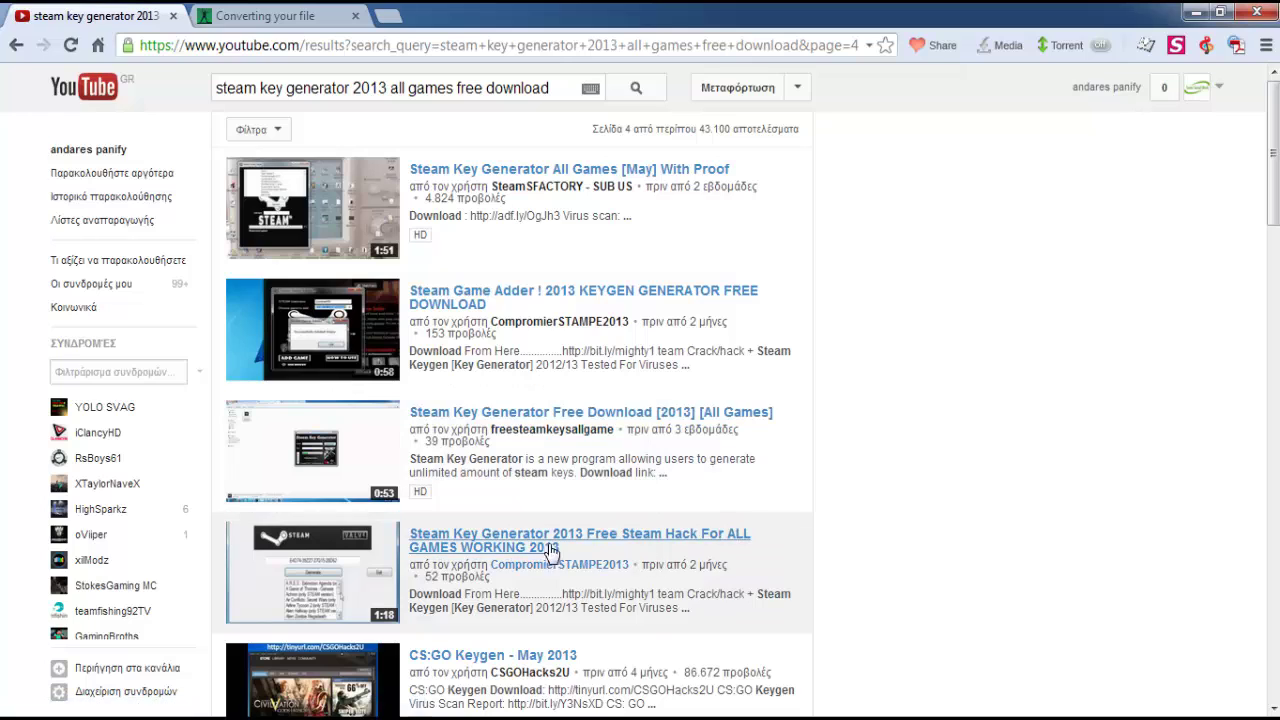
- Open the Steam Key Generator 2013 video in a new tab, expand its description and pause playback
right_click(455, 549)
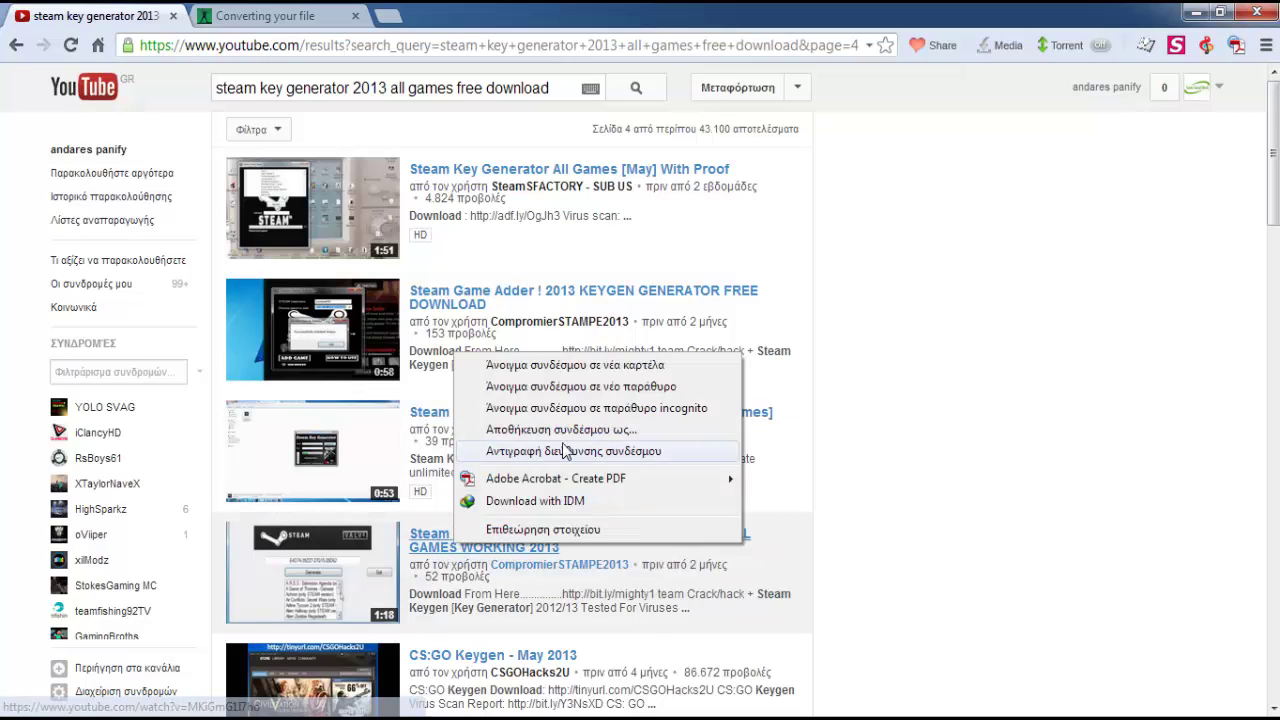
click(556, 356)
click(280, 17)
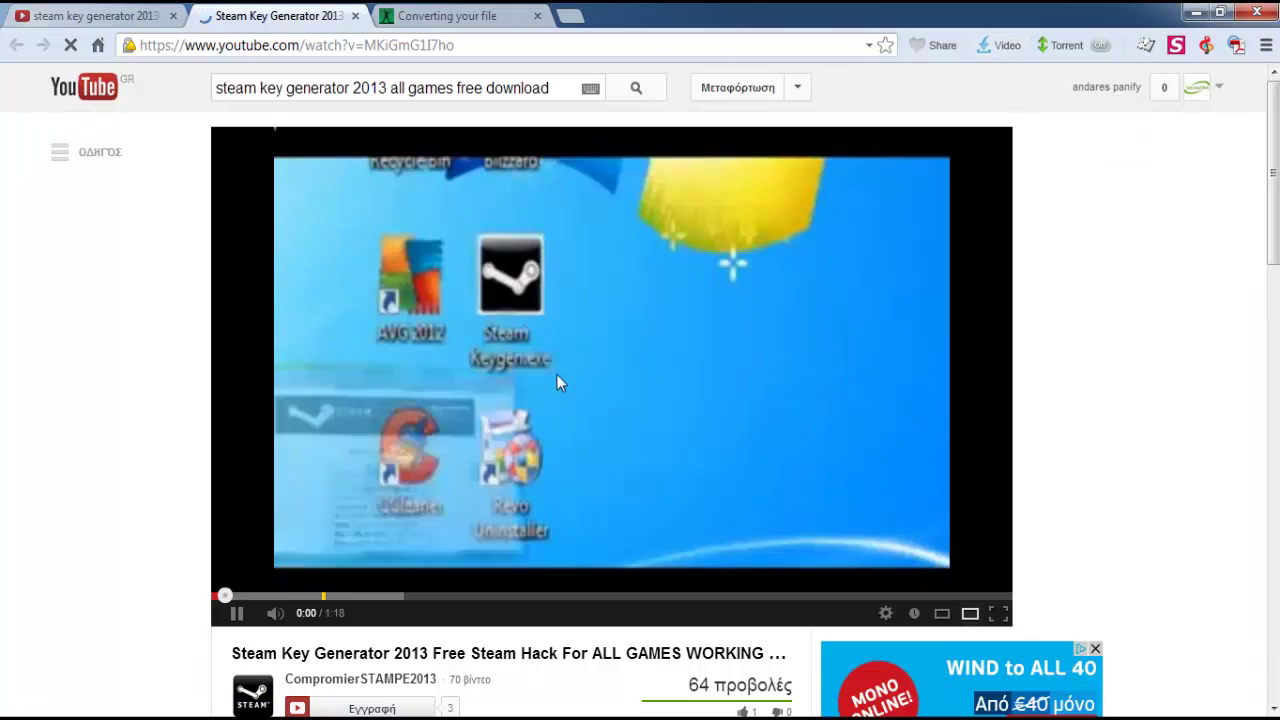
scroll(492, 405, down, 5)
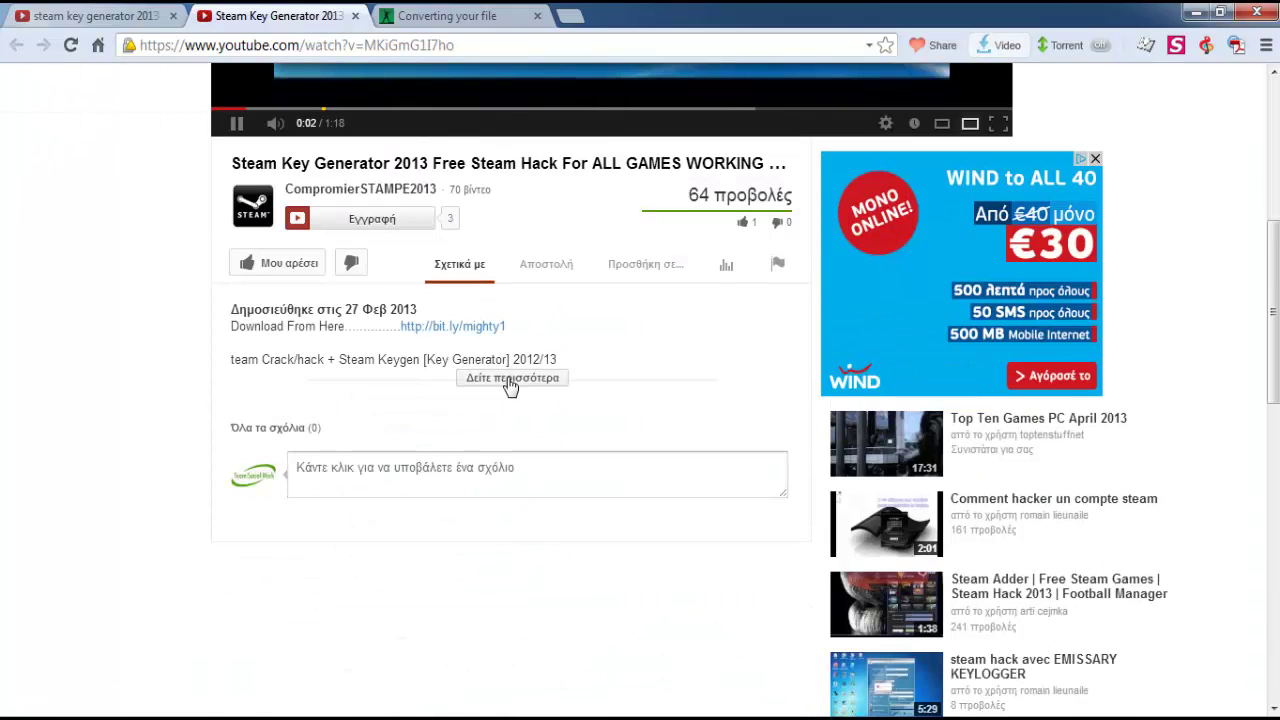
click(510, 381)
scroll(576, 214, up, 3)
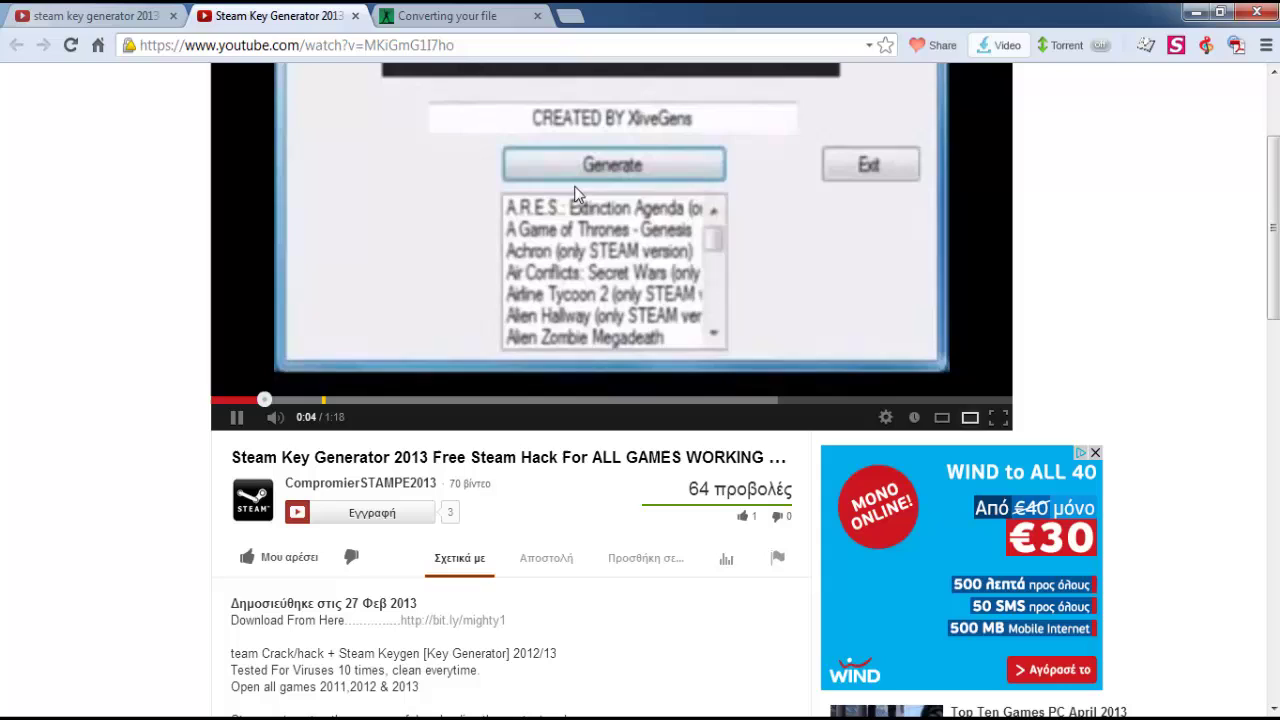
click(580, 200)
- Follow the description's bit.ly link, keep Boxoft (1).exe, and close the video tab
right_click(468, 630)
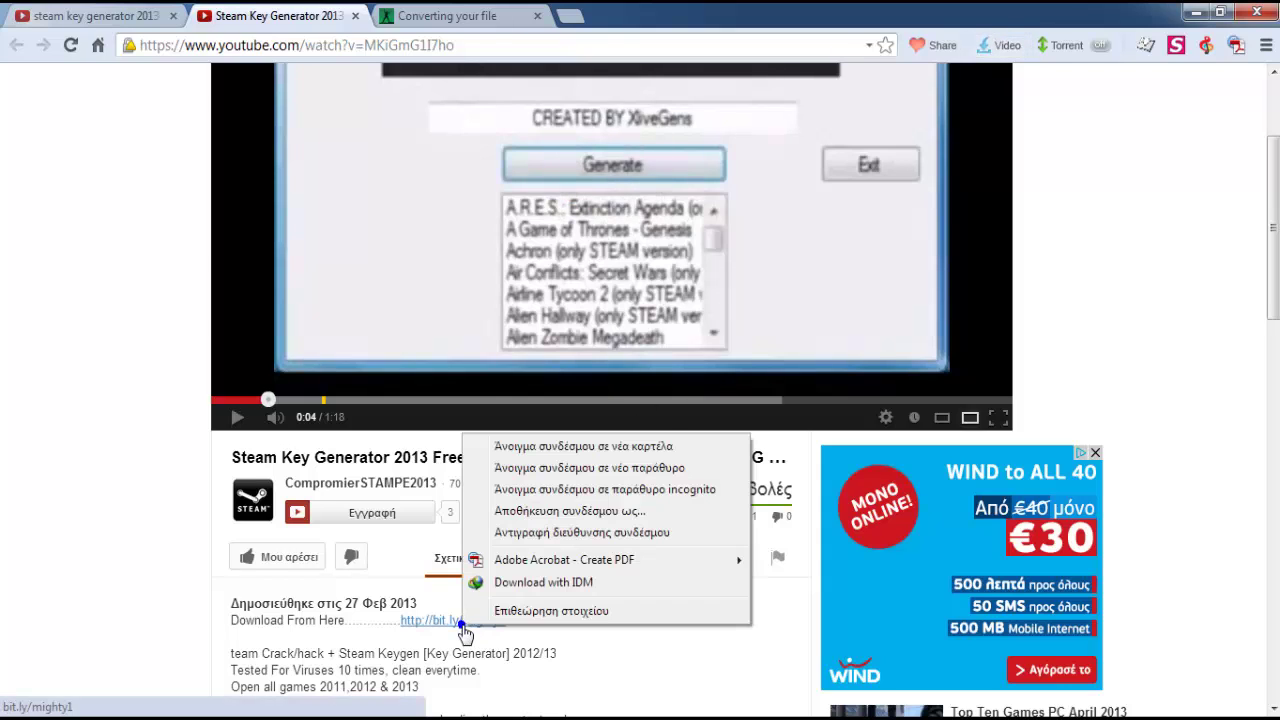
click(549, 443)
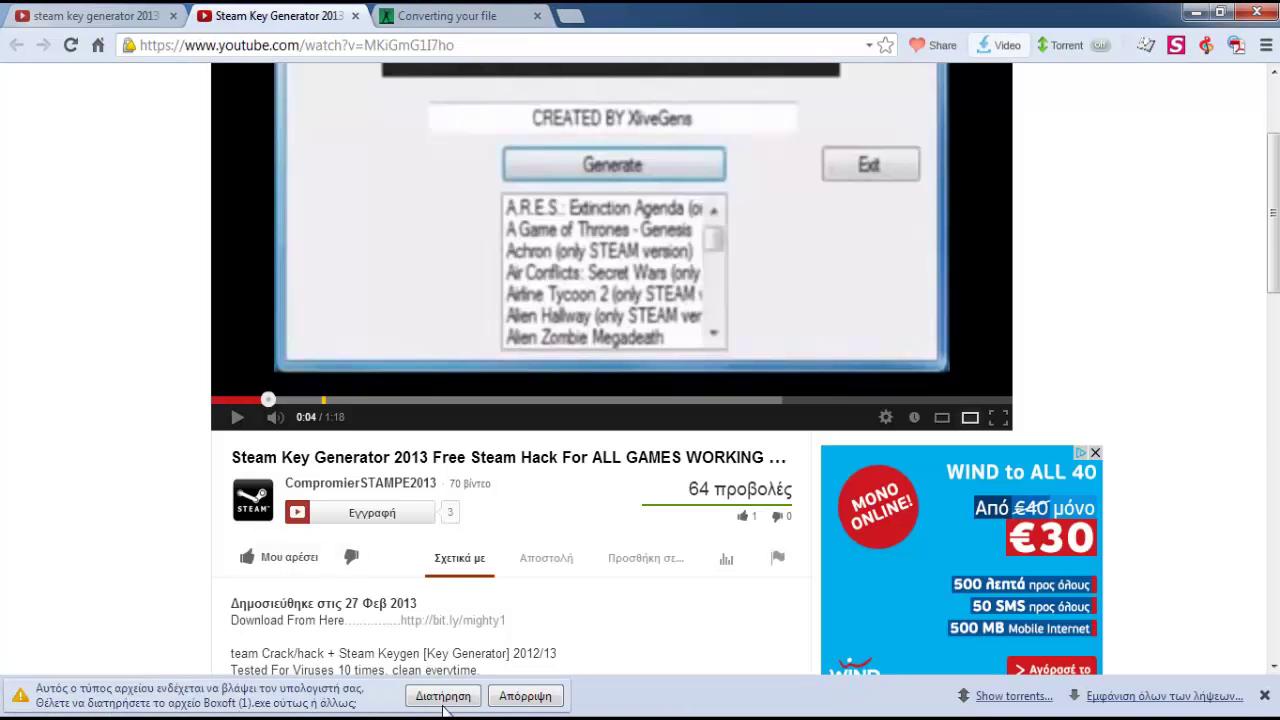
click(443, 697)
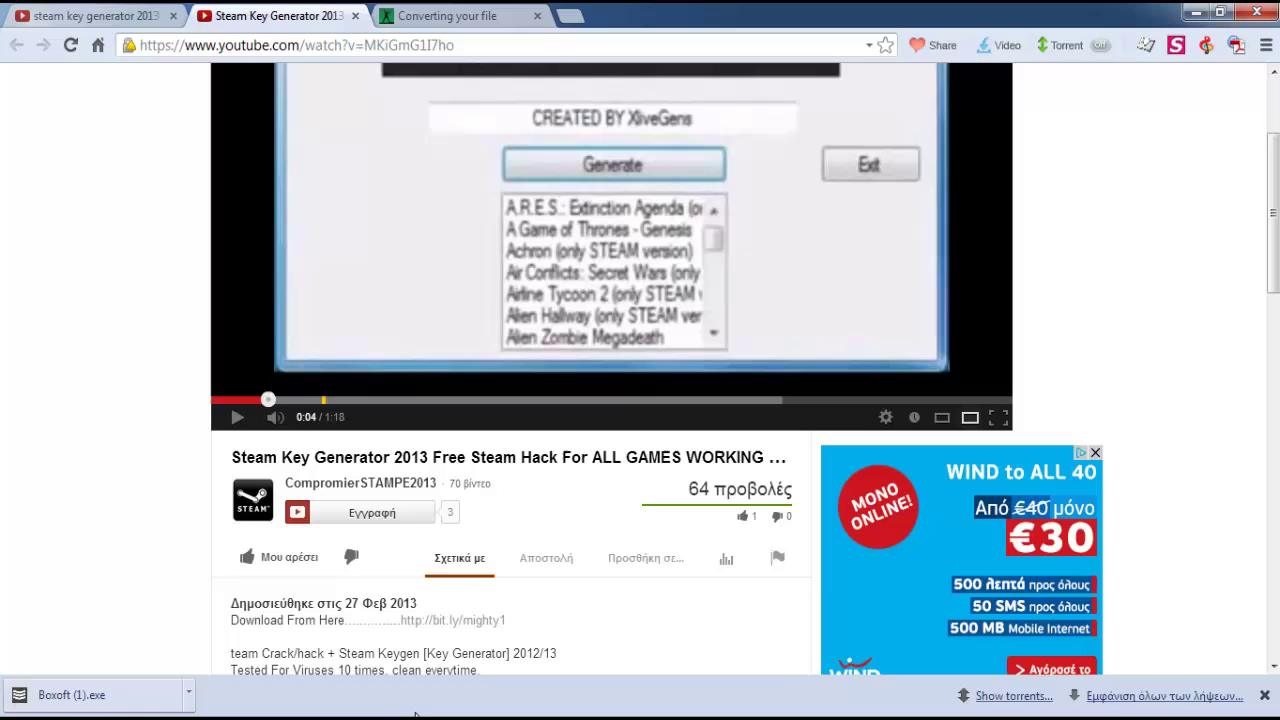
click(1266, 695)
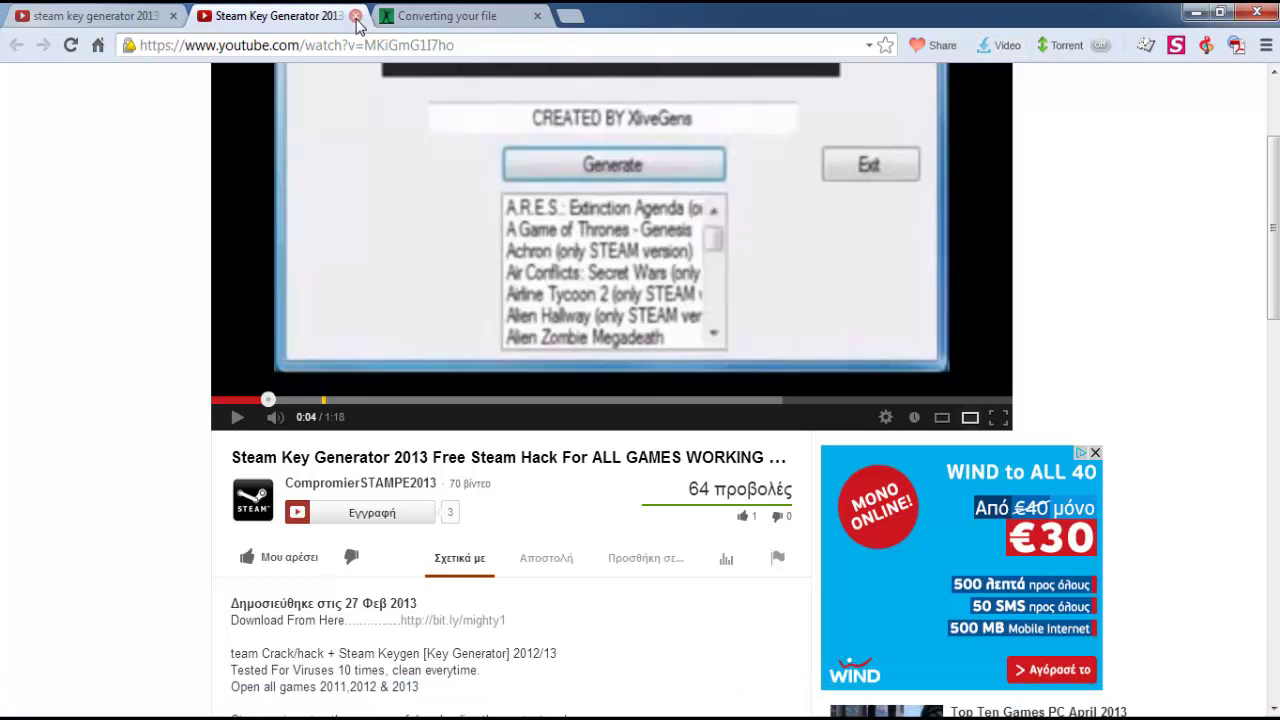
click(356, 17)
scroll(445, 360, down, 2)
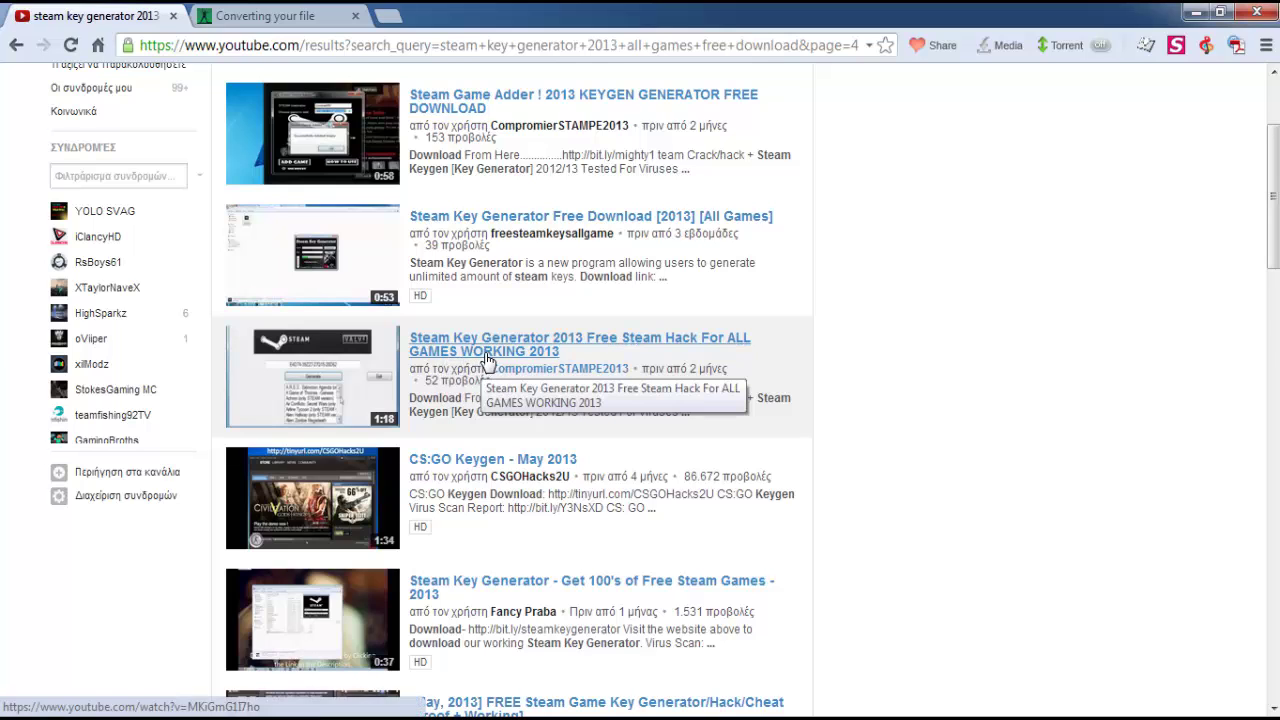
- Reopen the Steam Key Generator video in a new tab and open its bit.ly link in another tab
right_click(487, 358)
click(563, 366)
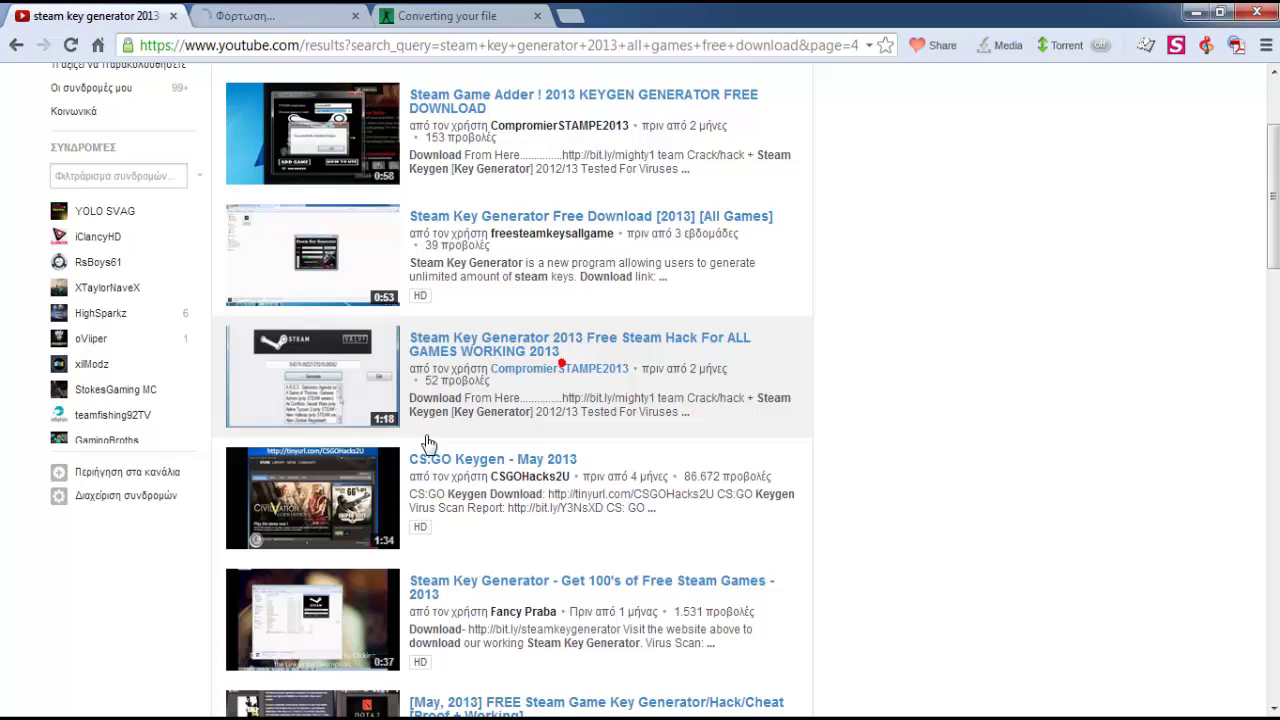
click(249, 18)
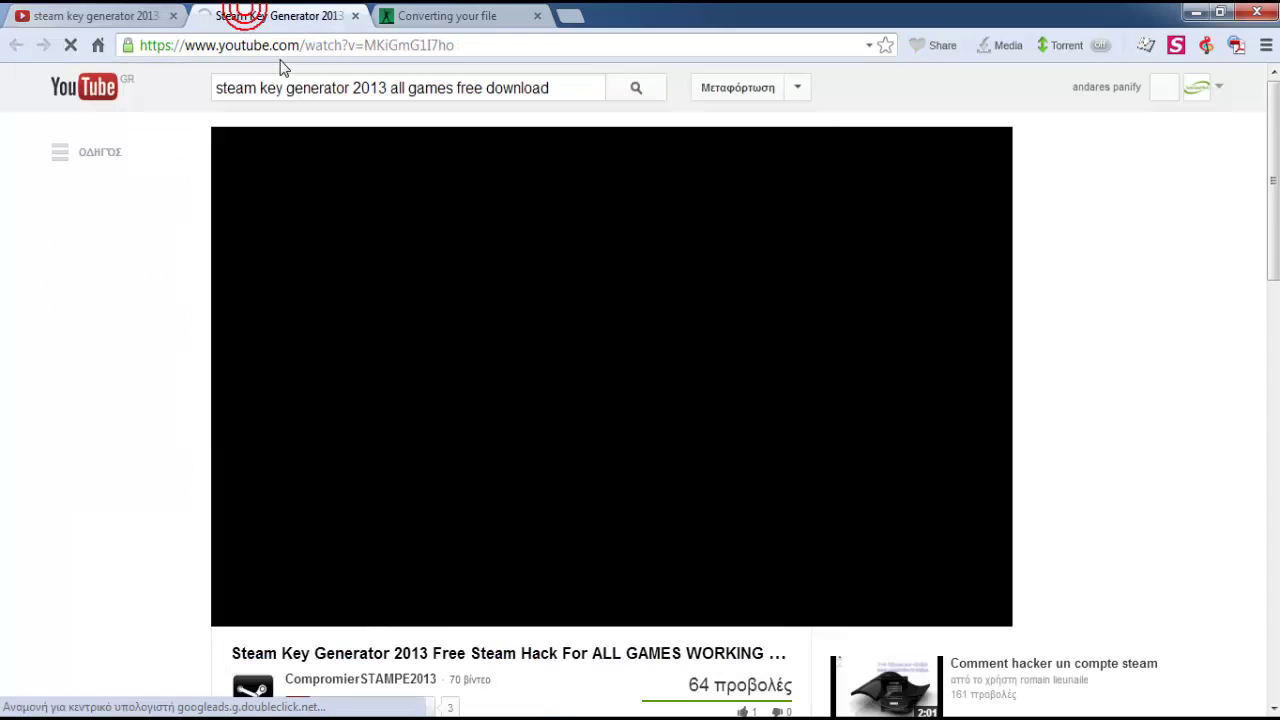
scroll(450, 250, down, 3)
scroll(508, 310, down, 1)
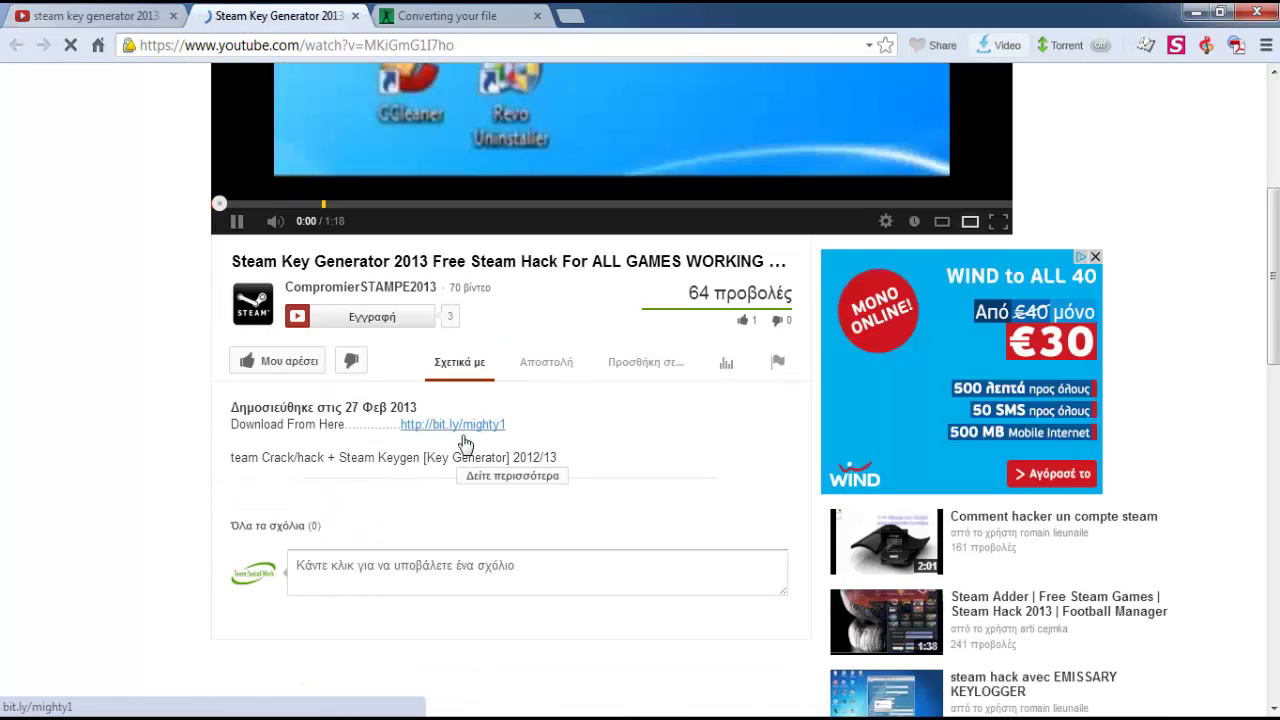
right_click(460, 427)
click(530, 440)
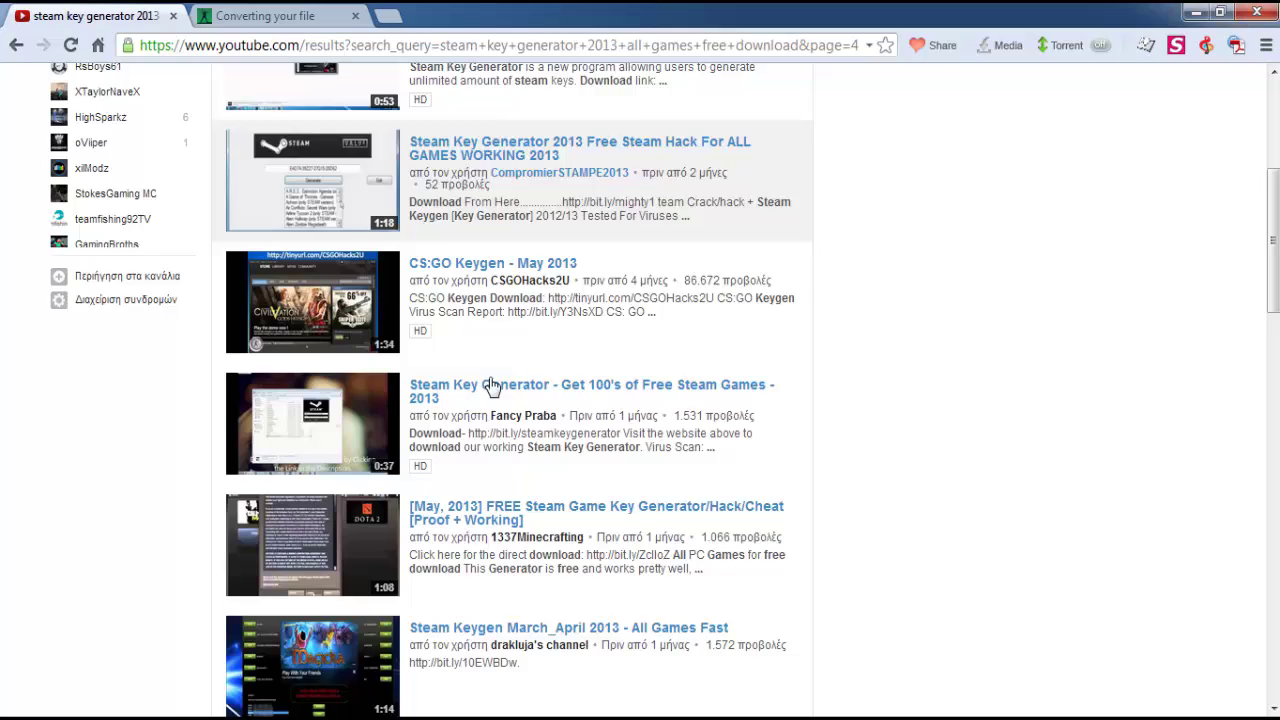
scroll(490, 387, down, 1)
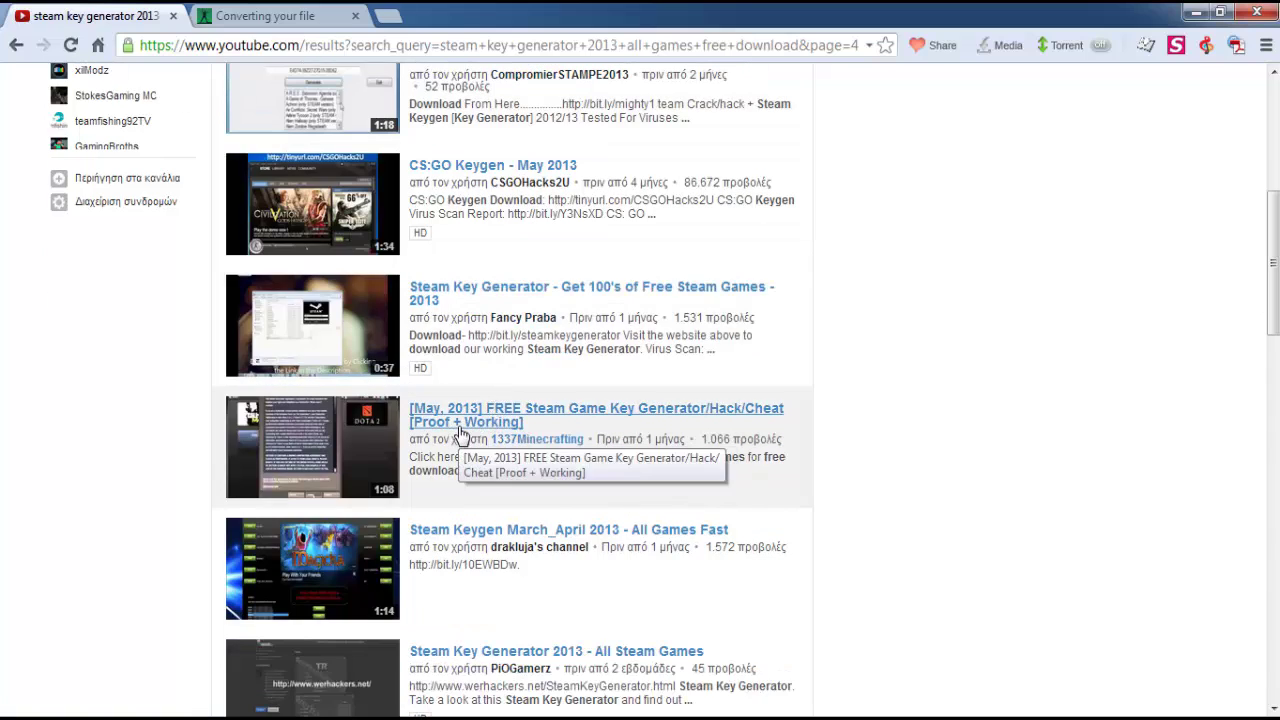
- Open the [May, 2013] FREE Steam Game Key Generator video in a background tab
right_click(461, 437)
click(528, 440)
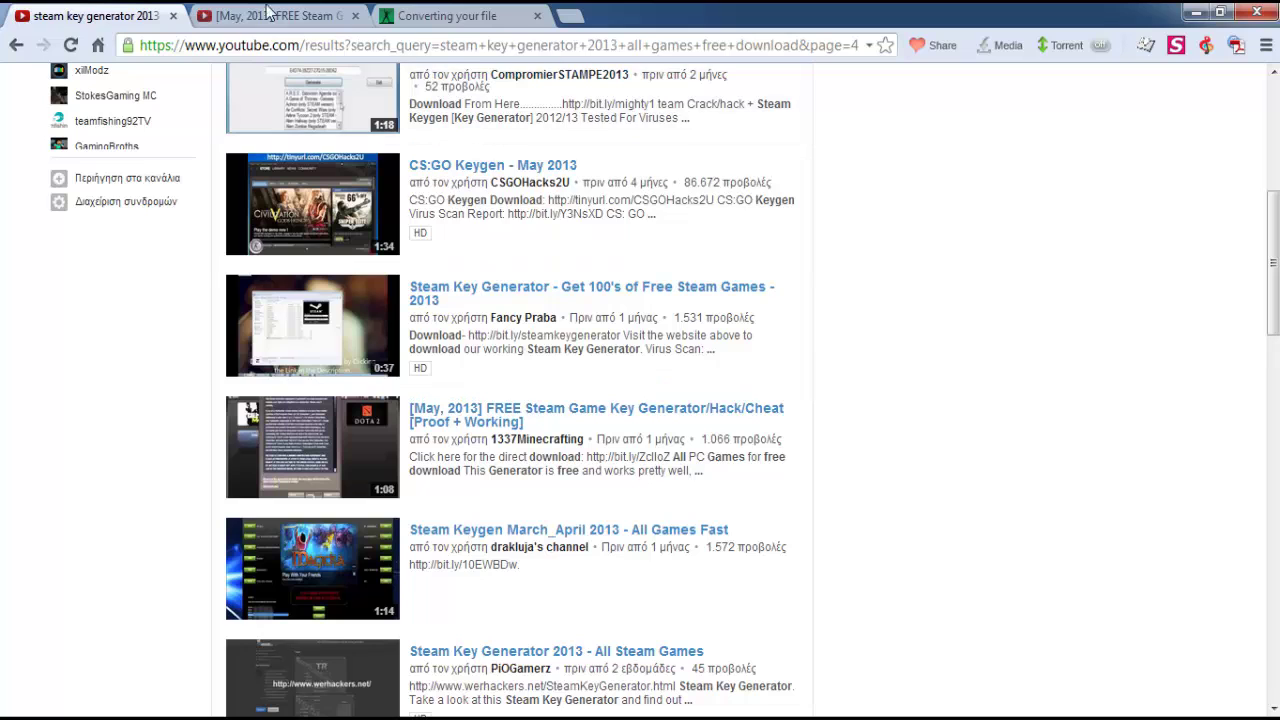
- View the [May, 2013] video, then try its Free Steam Games download to reveal the survey
click(250, 27)
scroll(629, 103, down, 4)
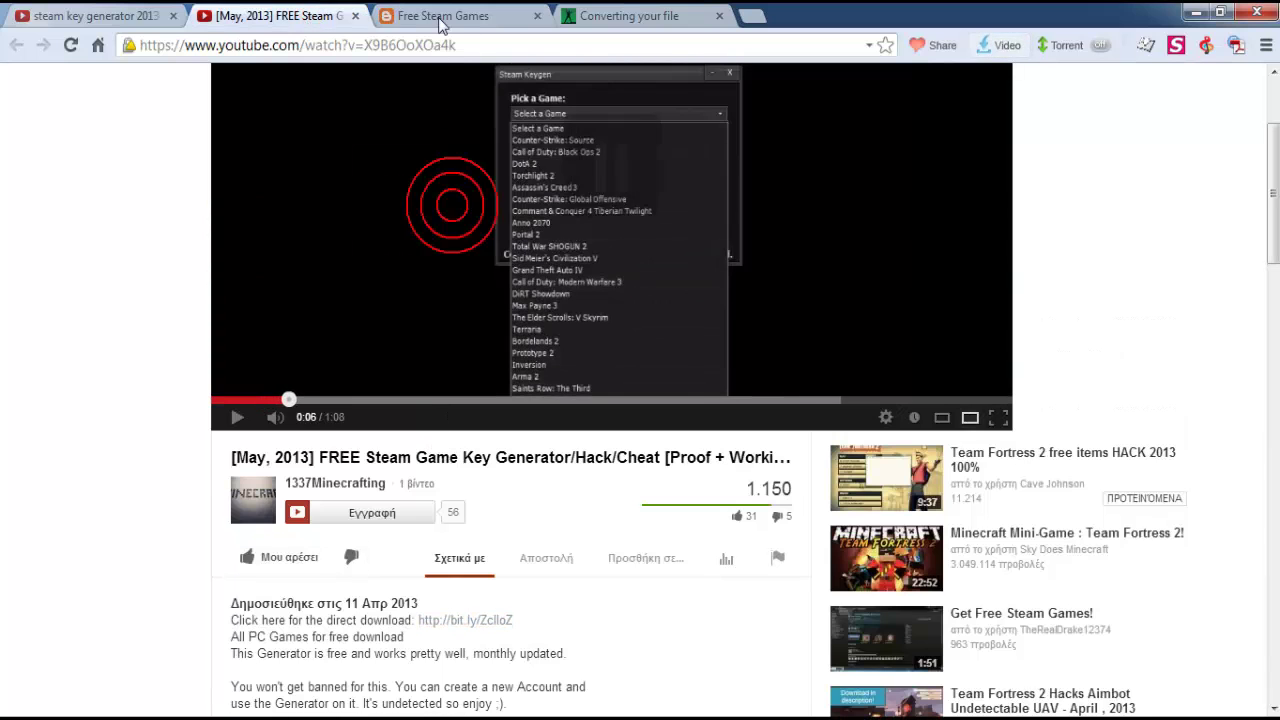
click(437, 18)
scroll(492, 327, down, 2)
scroll(492, 327, down, 2)
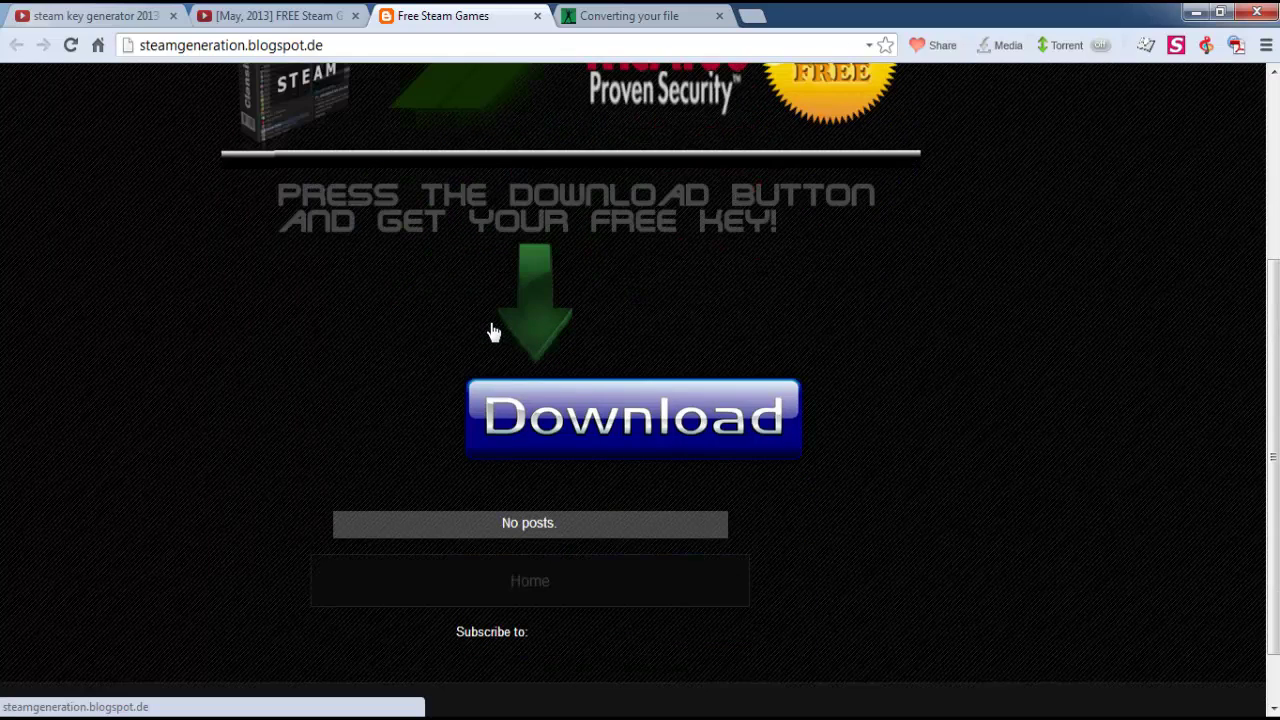
click(563, 402)
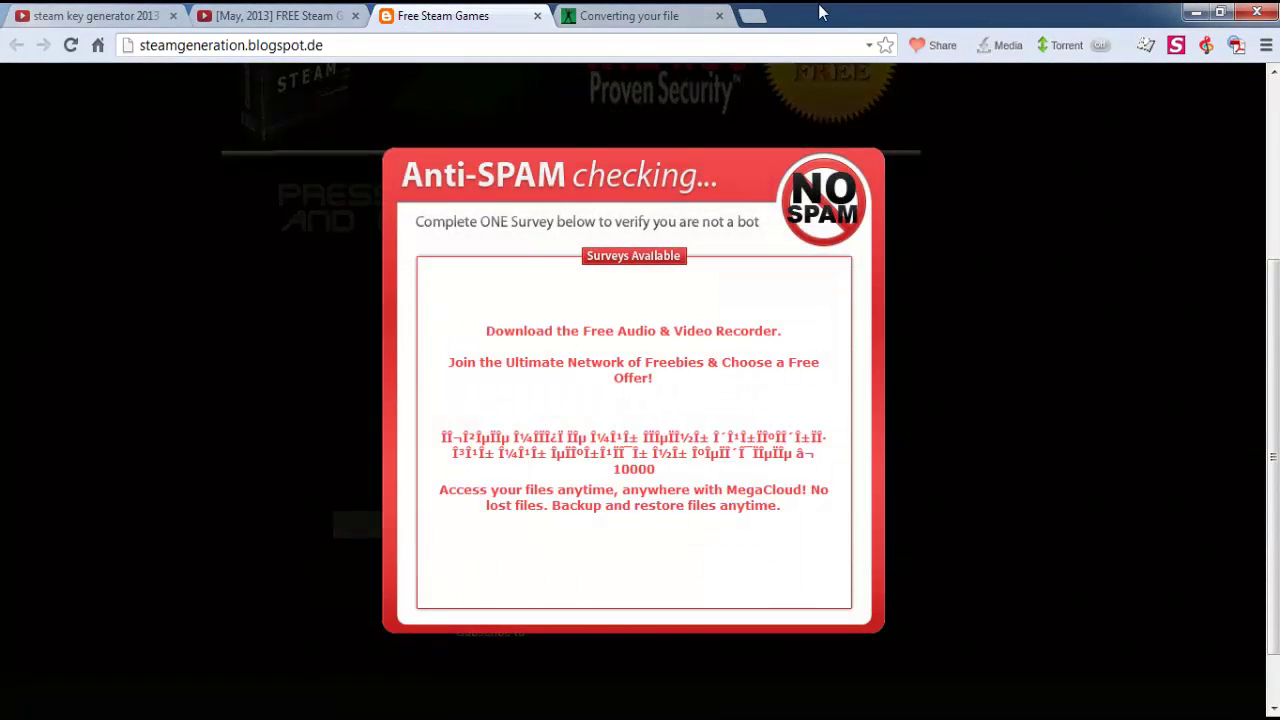
- Close the Free Steam Games and [May, 2013] video tabs and return to page 4 results
click(538, 17)
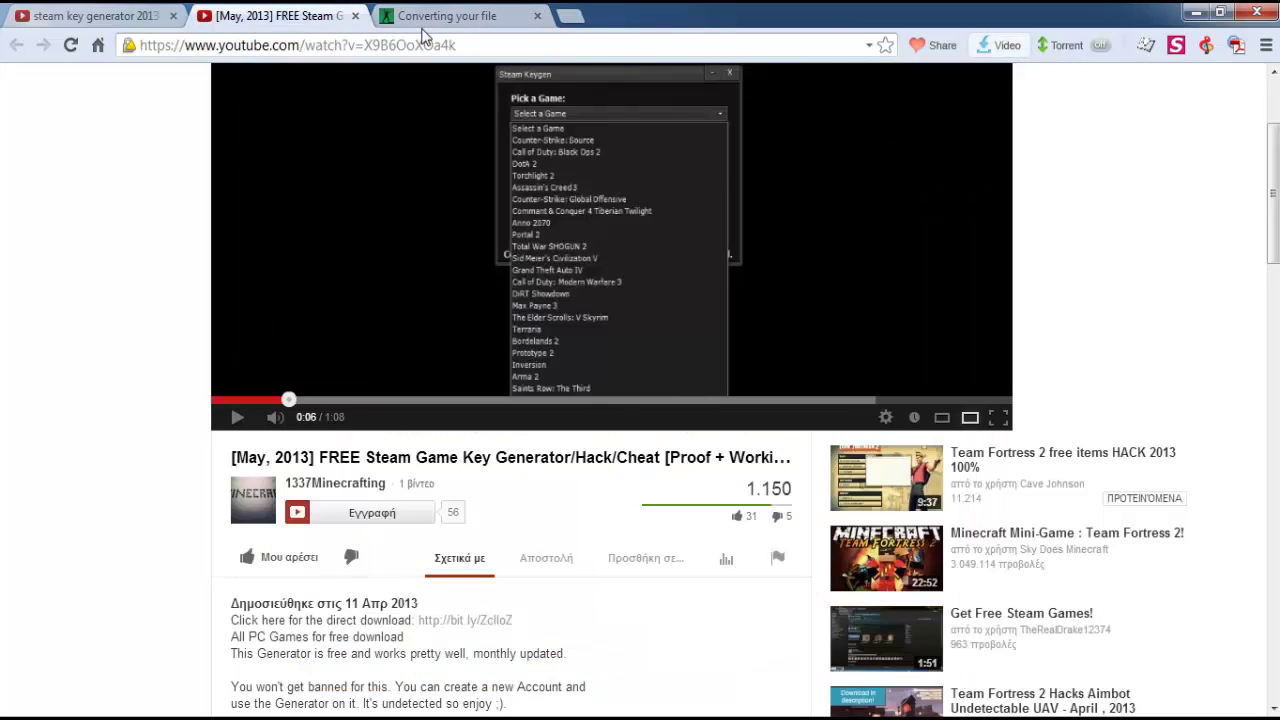
click(355, 16)
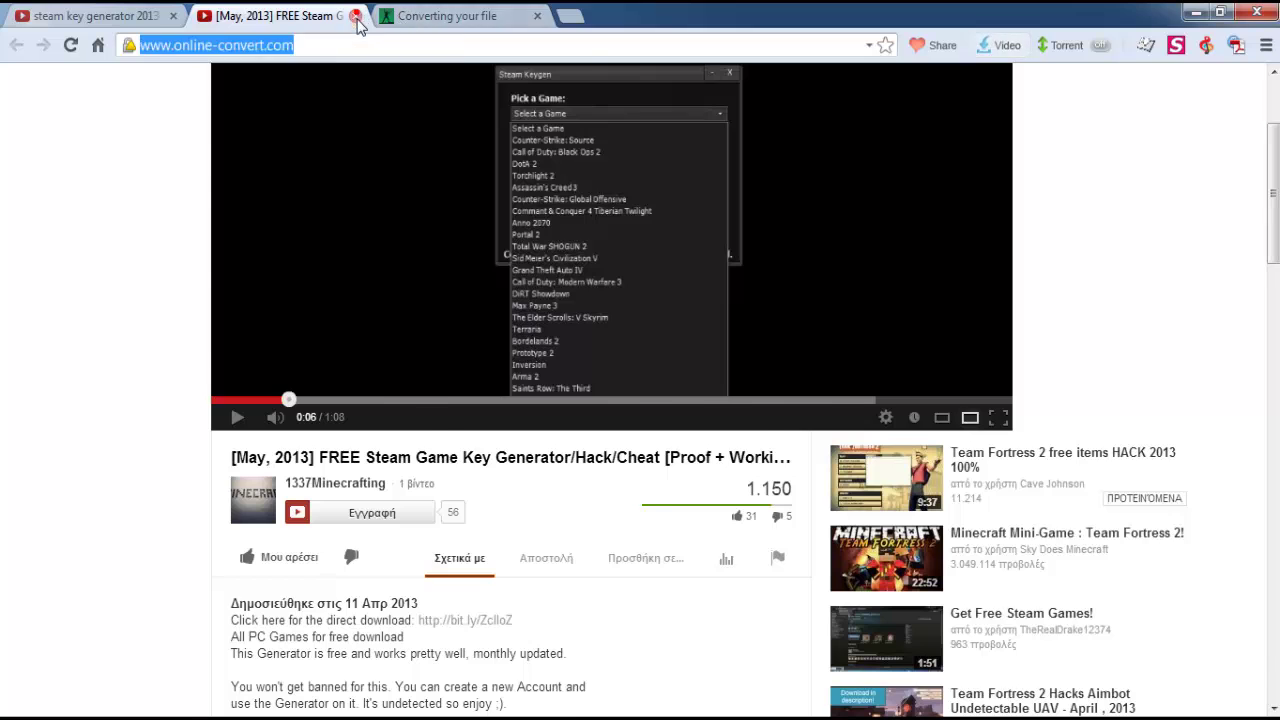
click(128, 22)
scroll(560, 300, down, 3)
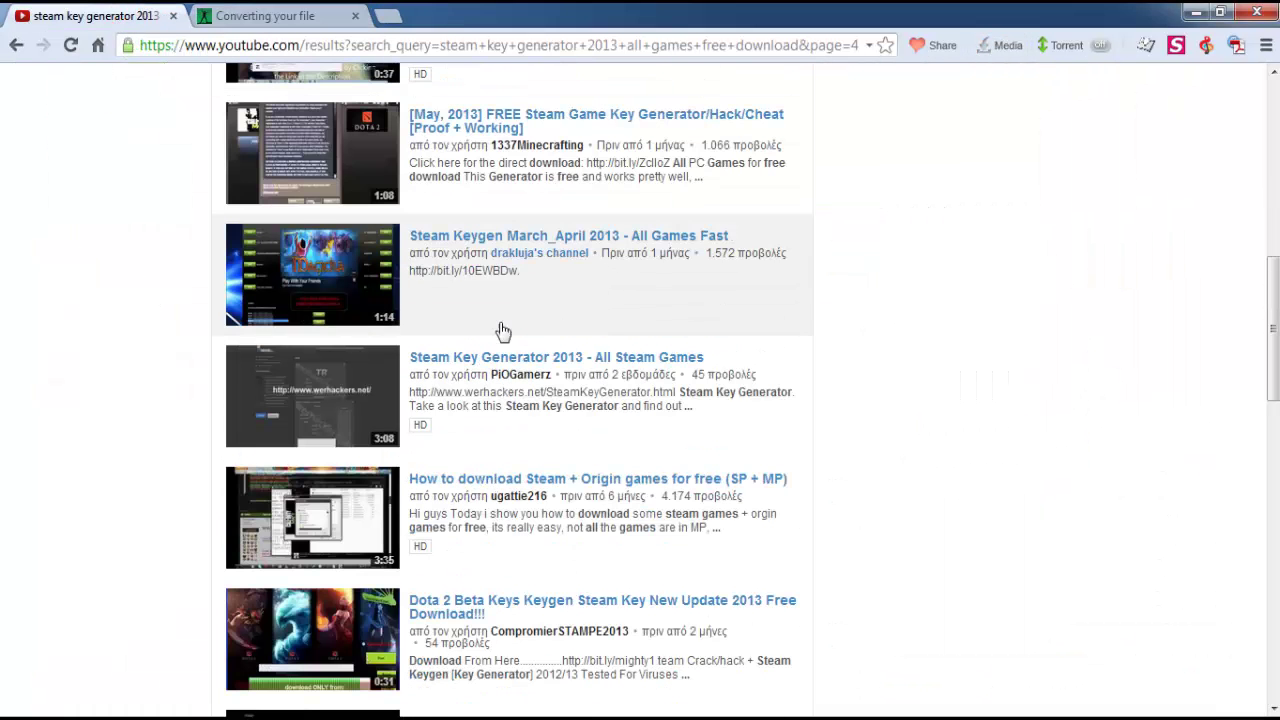
right_click(545, 242)
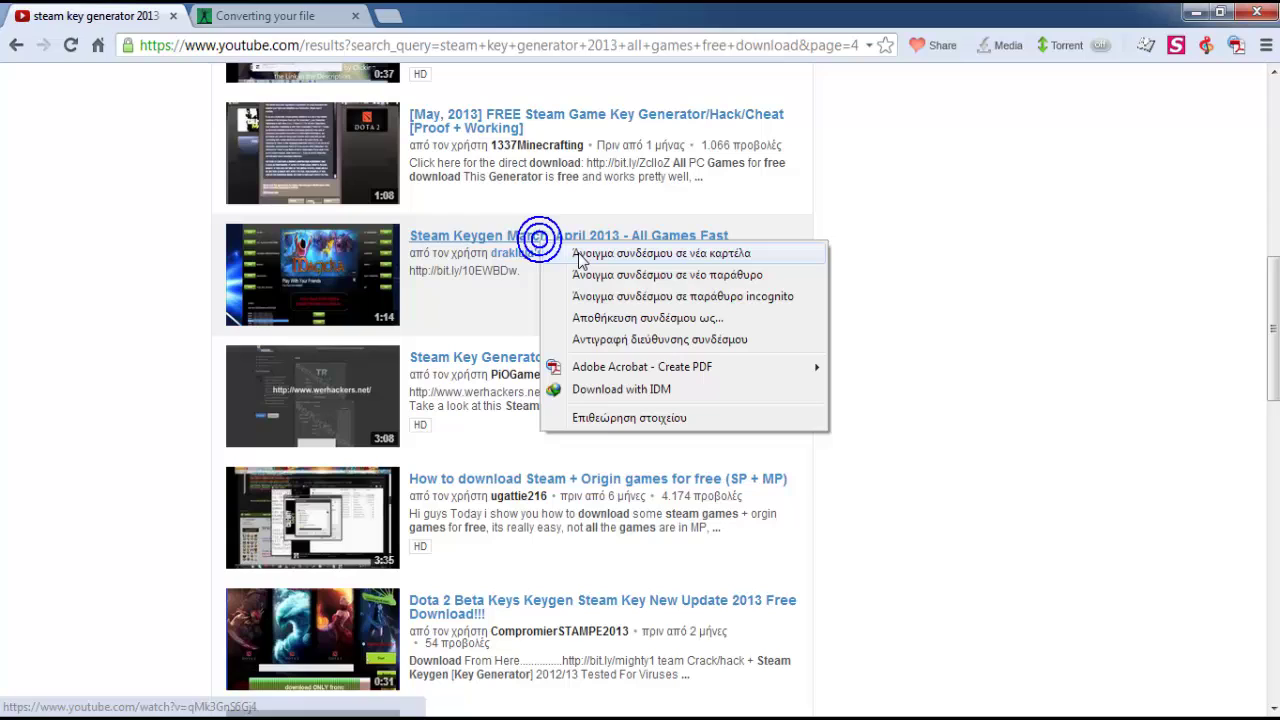
click(601, 254)
click(277, 20)
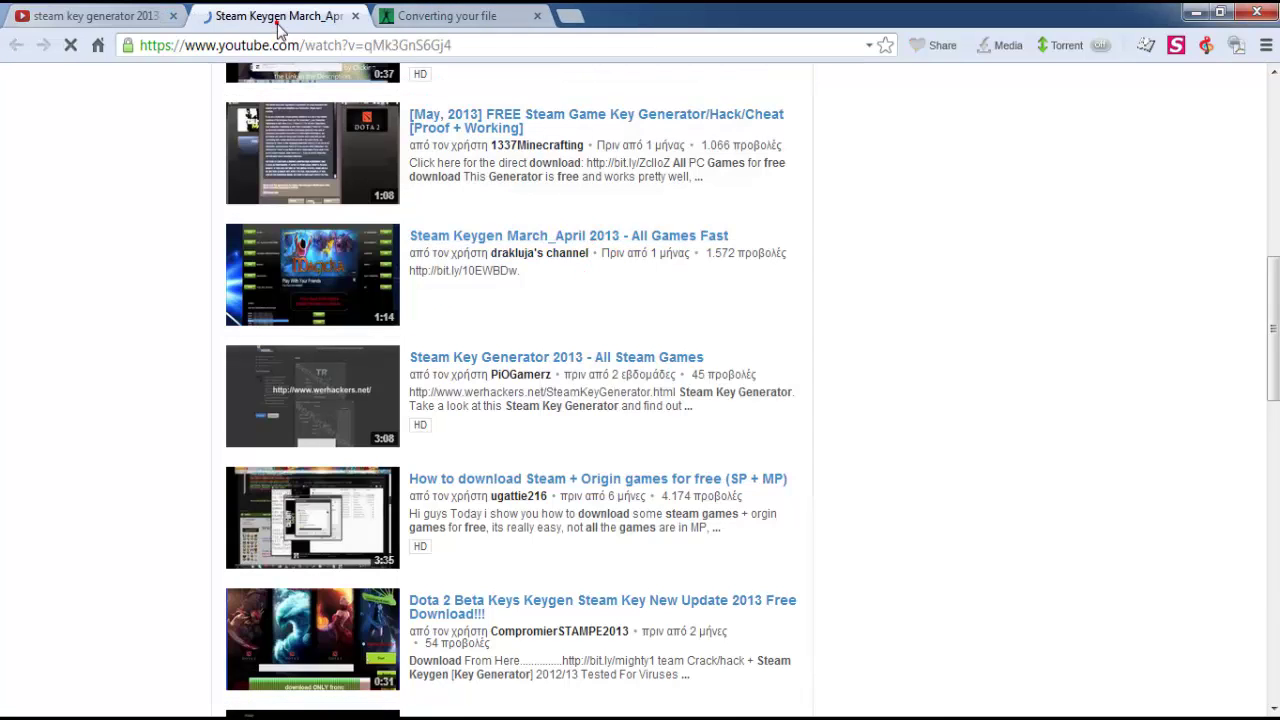
scroll(575, 377, down, 3)
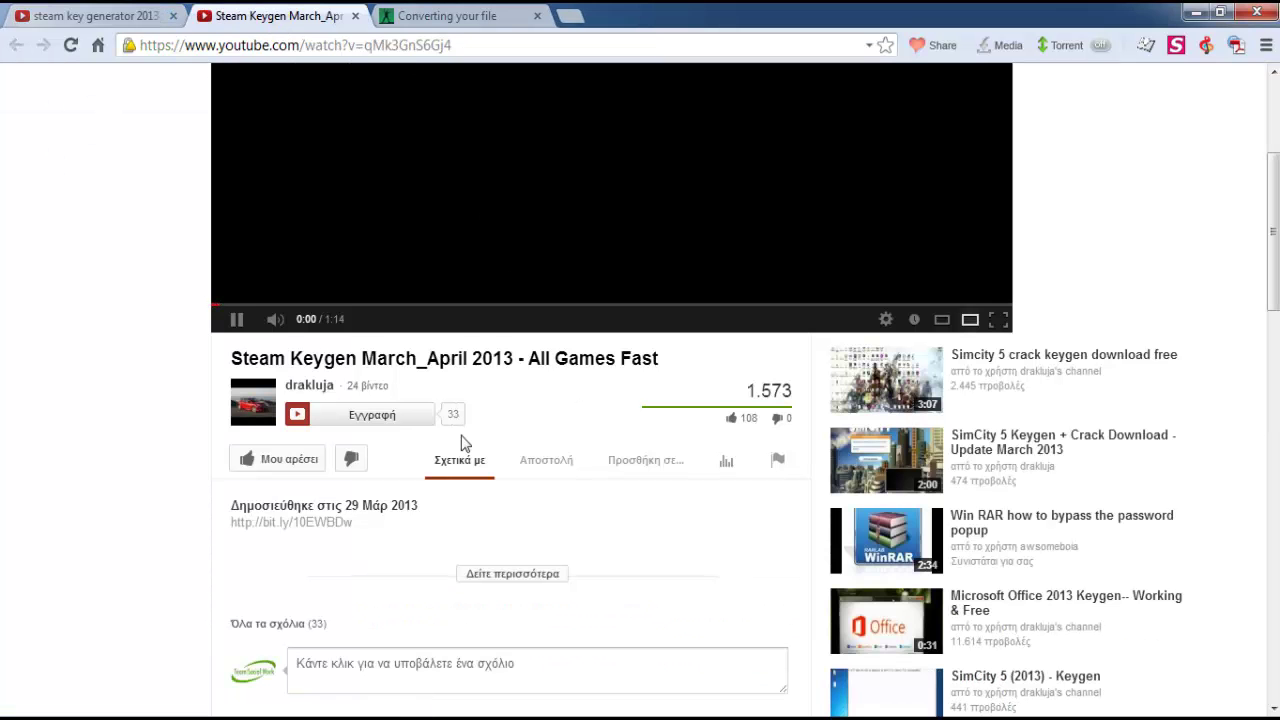
right_click(305, 533)
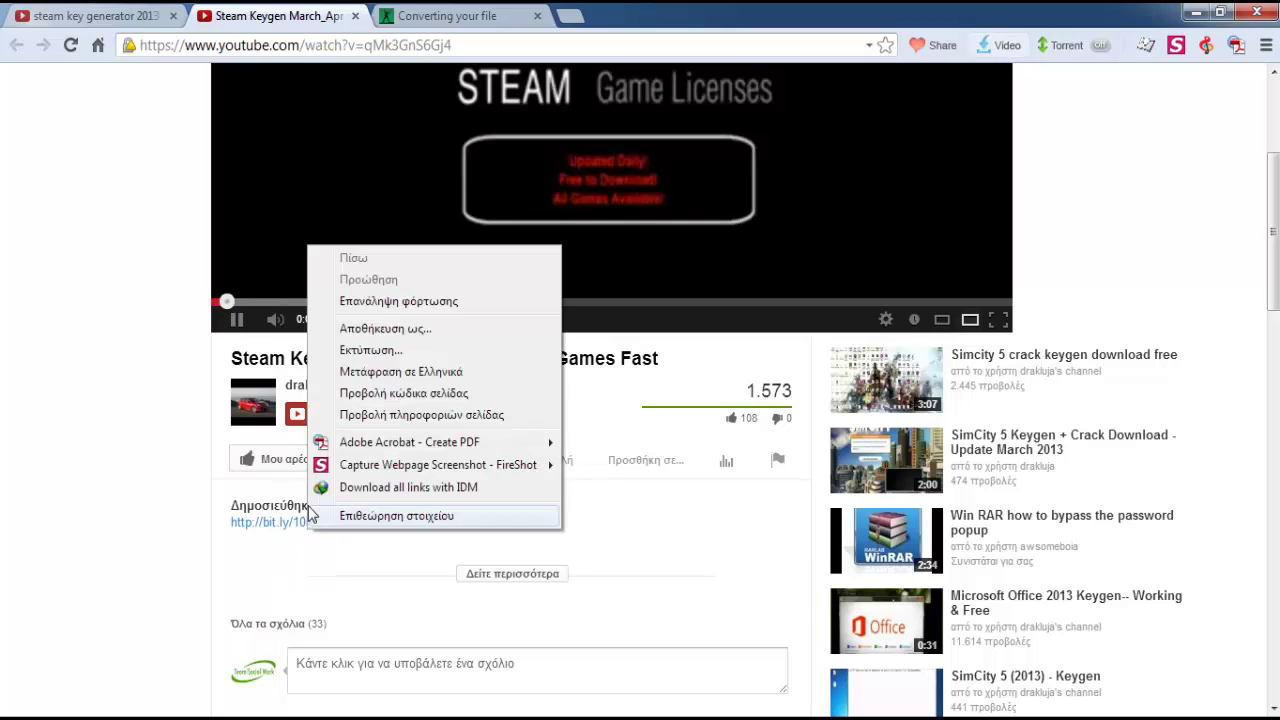
right_click(298, 521)
click(368, 533)
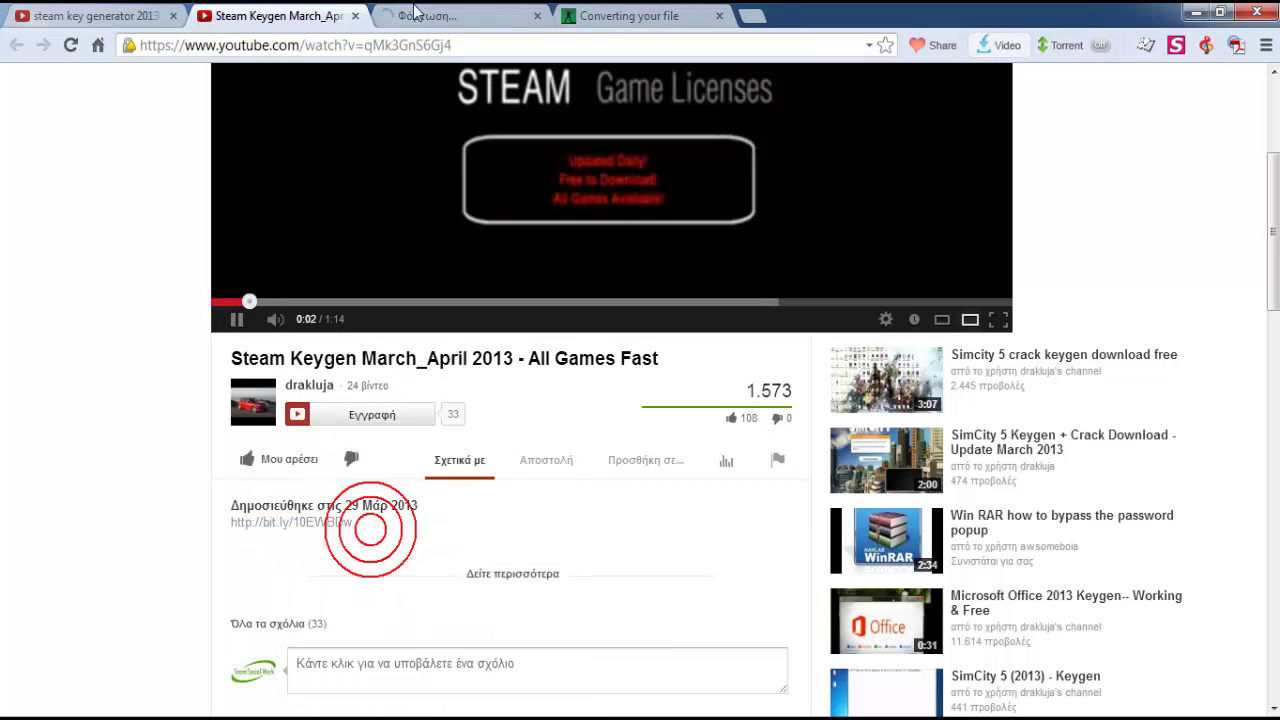
click(442, 15)
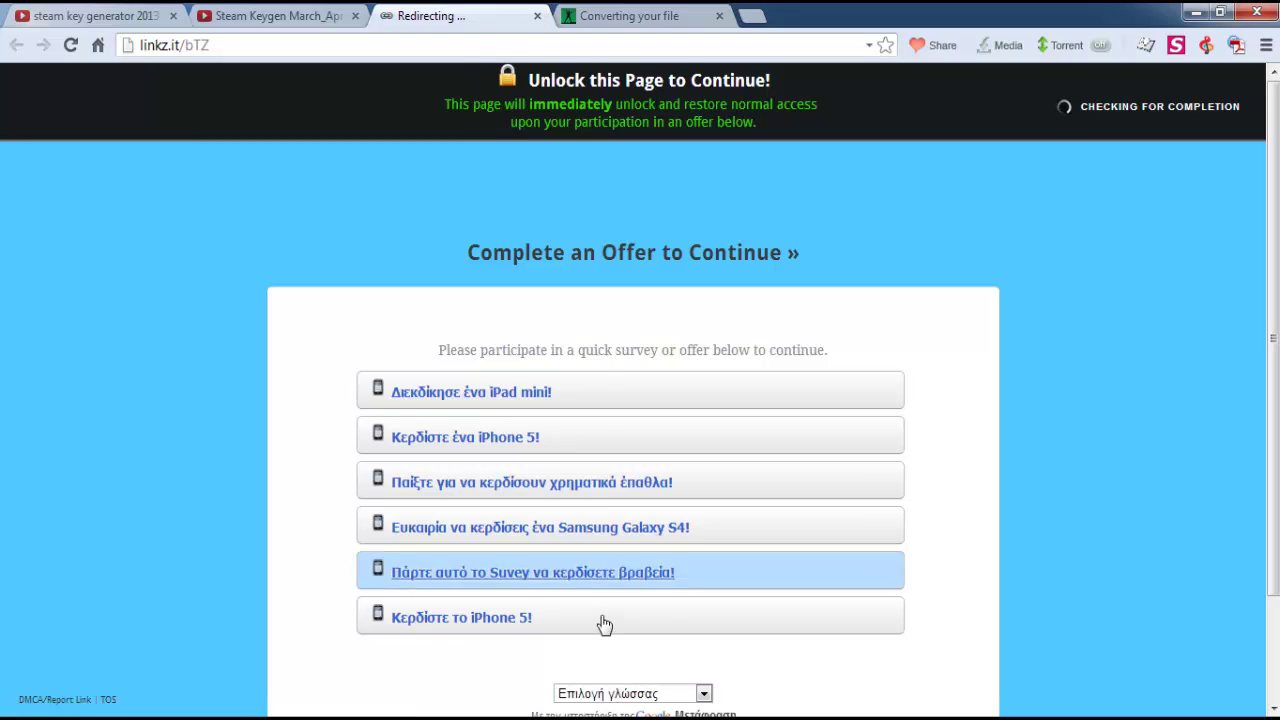
click(537, 16)
click(547, 421)
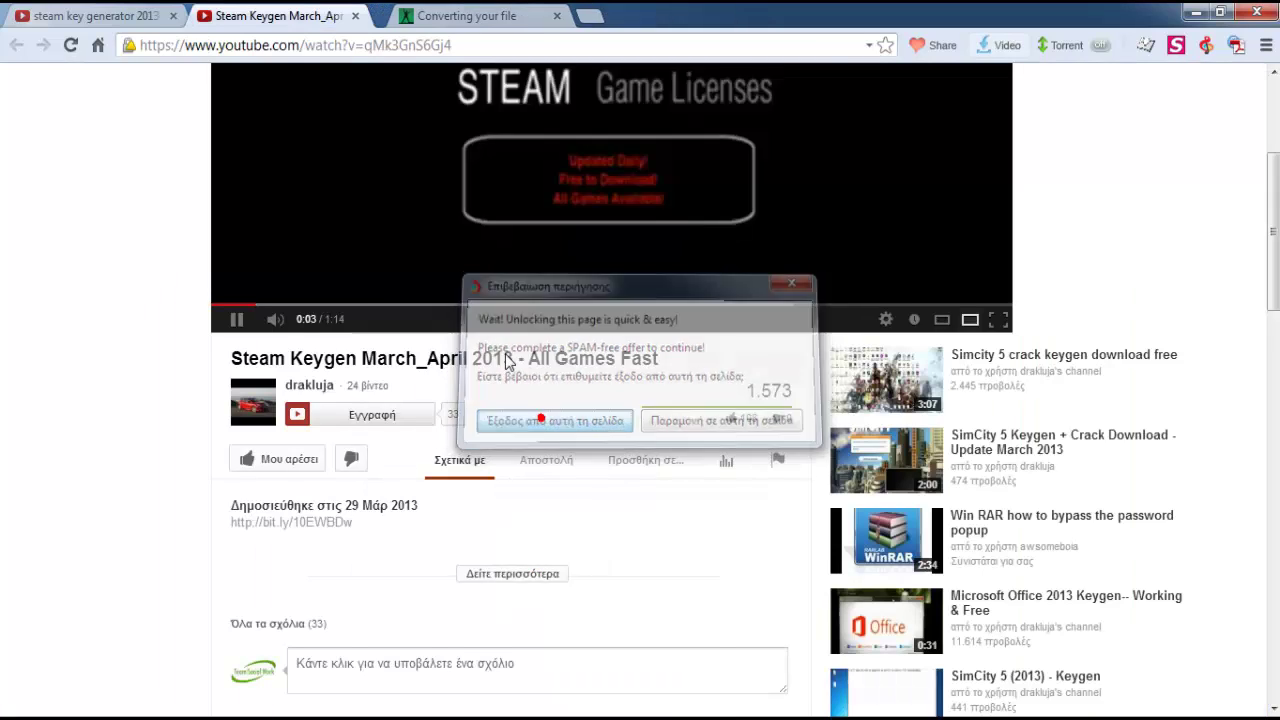
click(354, 16)
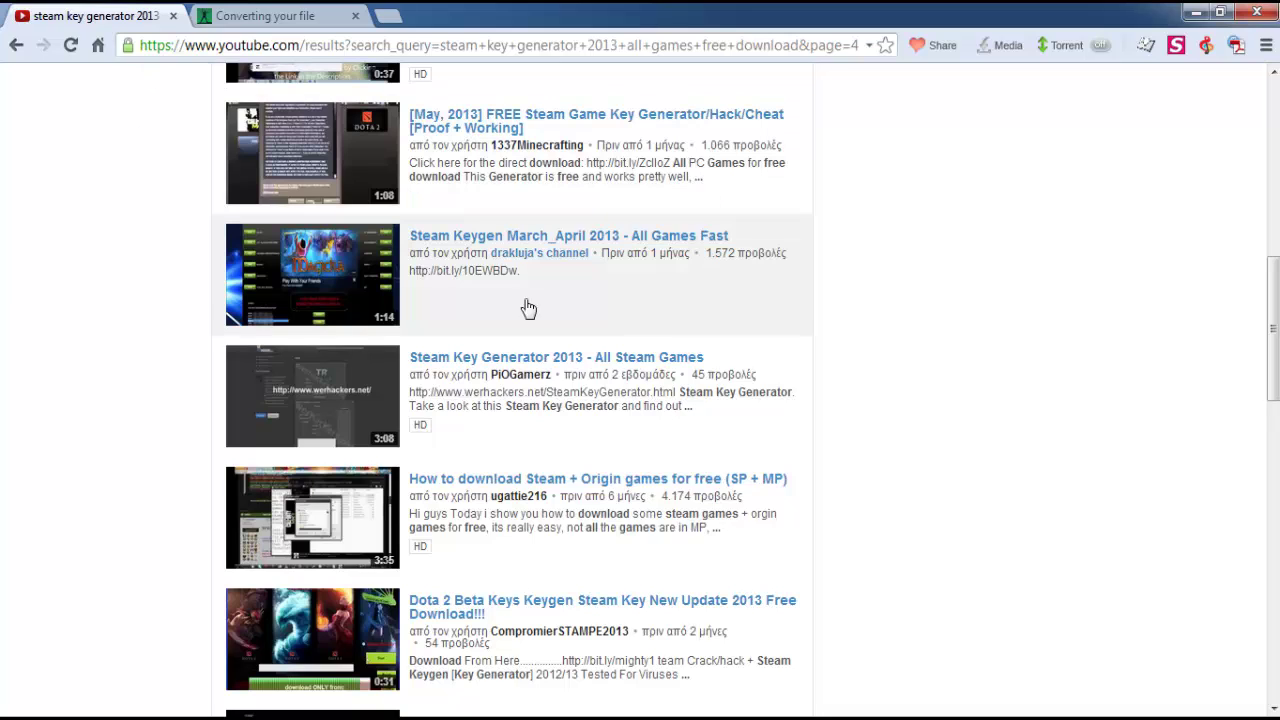
right_click(566, 356)
click(636, 366)
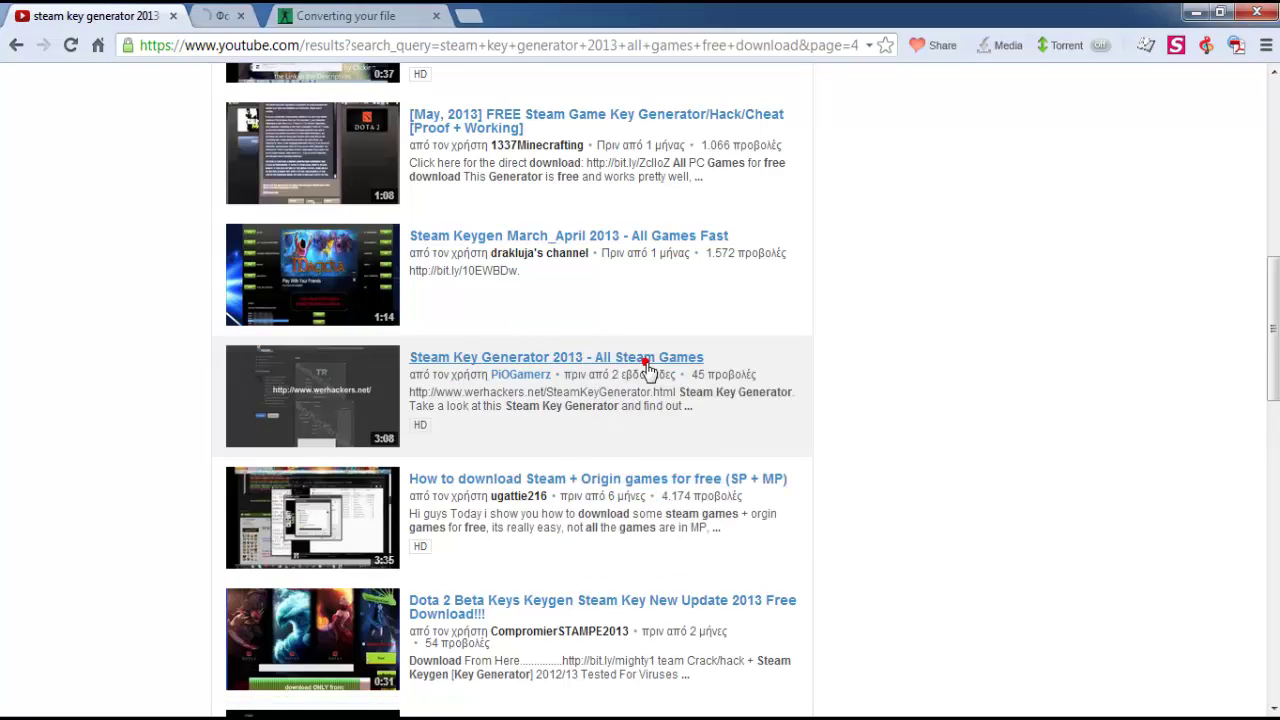
click(242, 24)
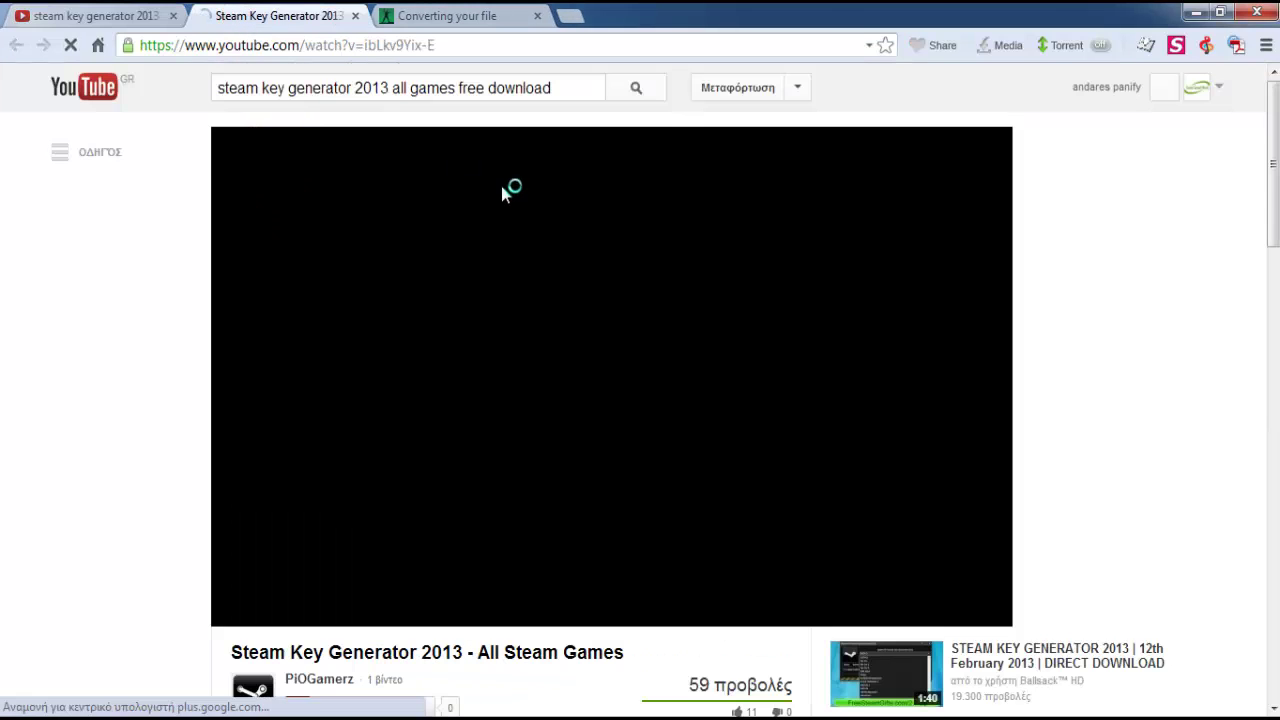
scroll(560, 488, down, 4)
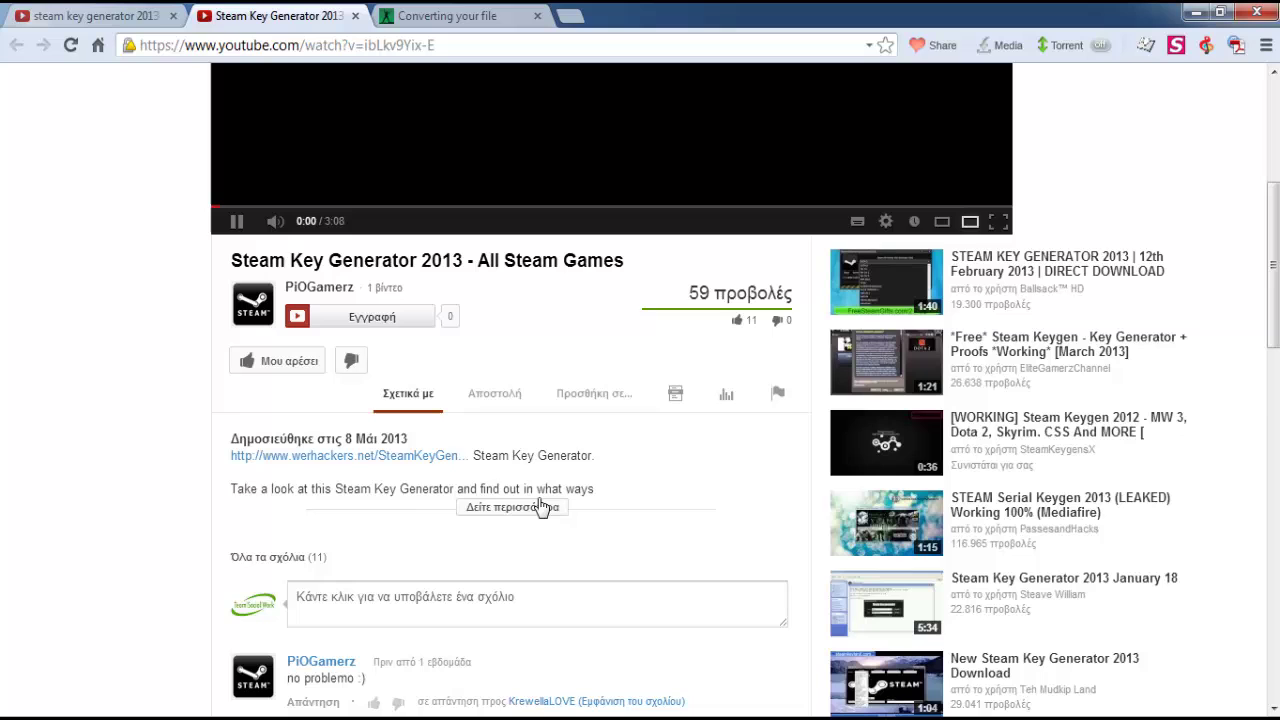
right_click(362, 457)
click(424, 466)
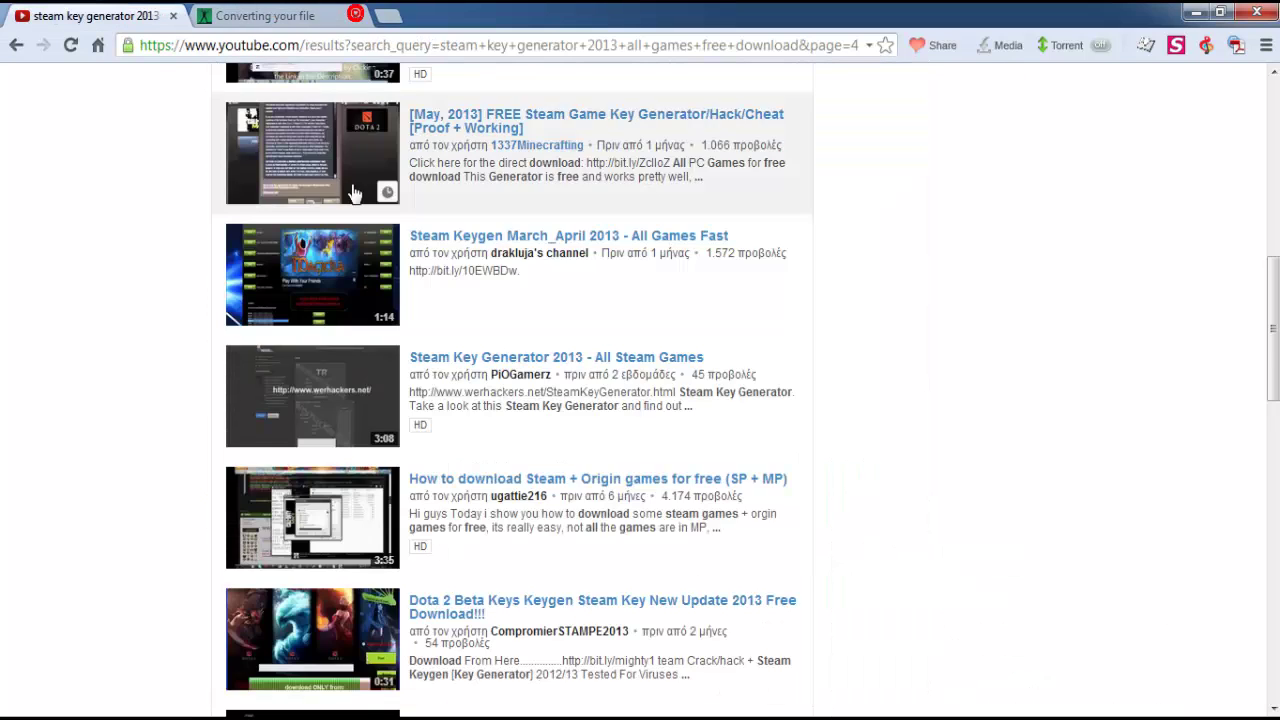
- Open the Dota 2 Beta Keys Keygen video in a new tab
scroll(410, 330, down, 4)
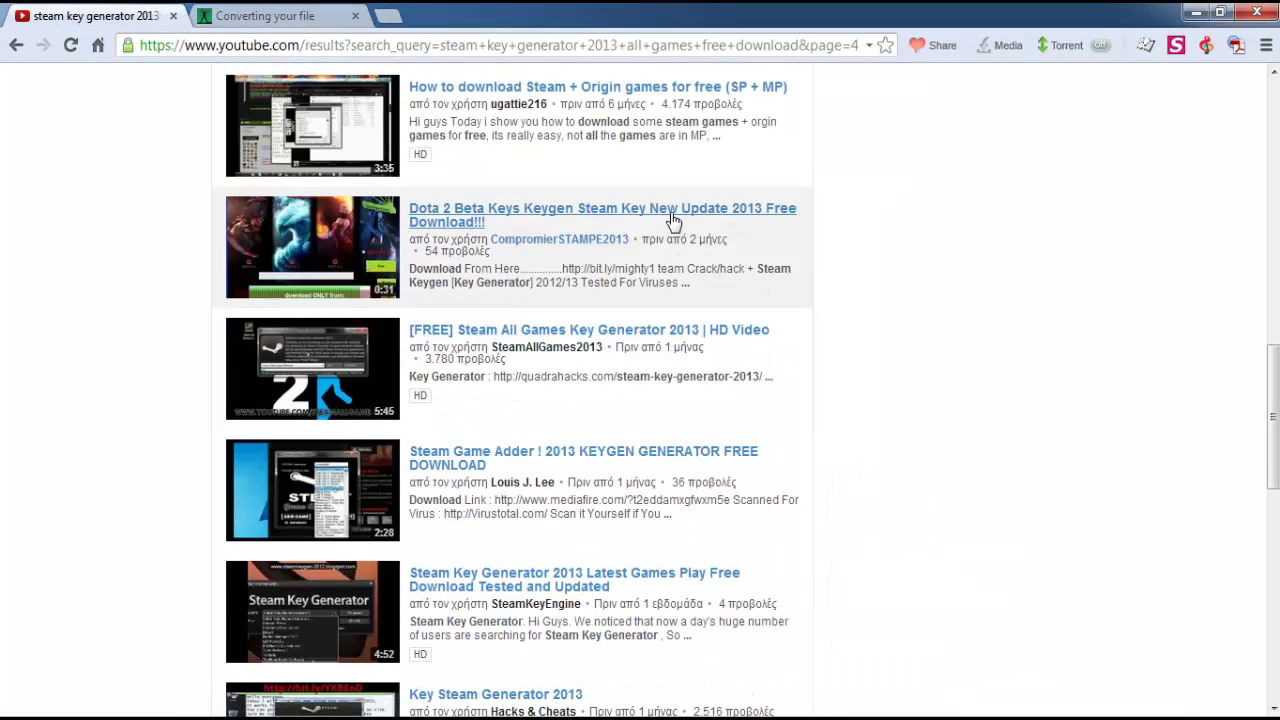
right_click(637, 211)
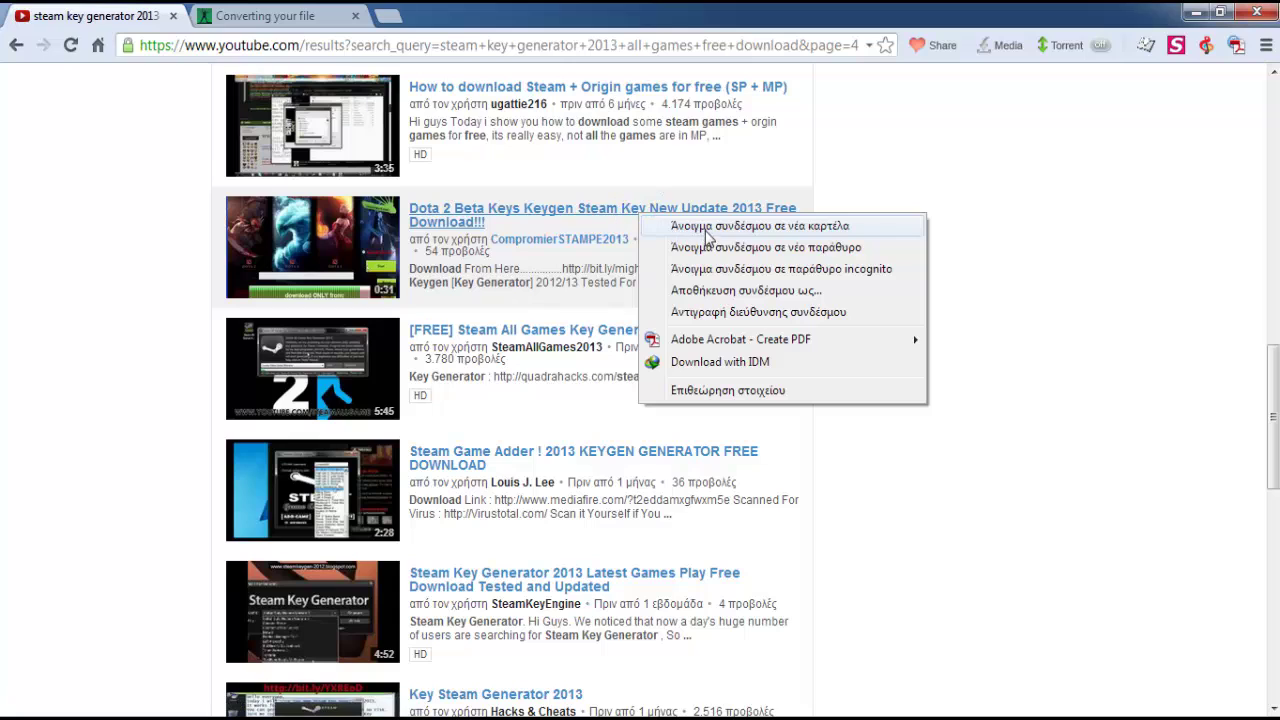
click(706, 228)
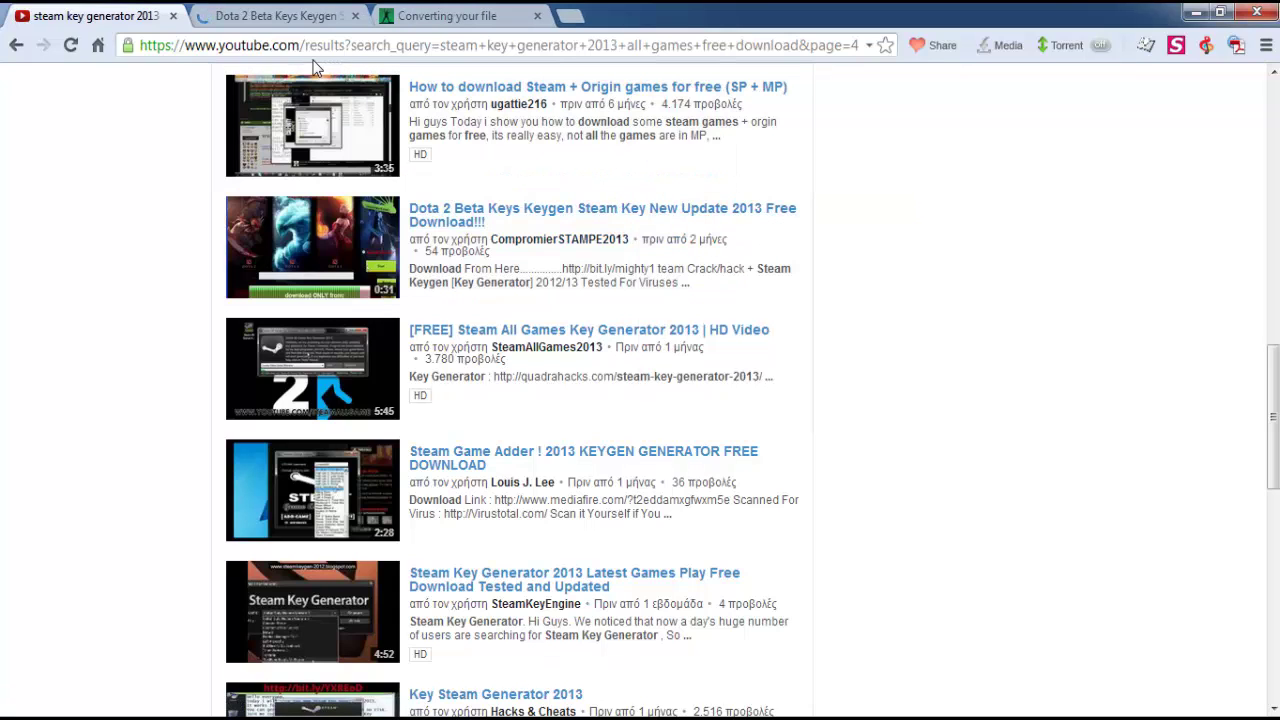
click(285, 17)
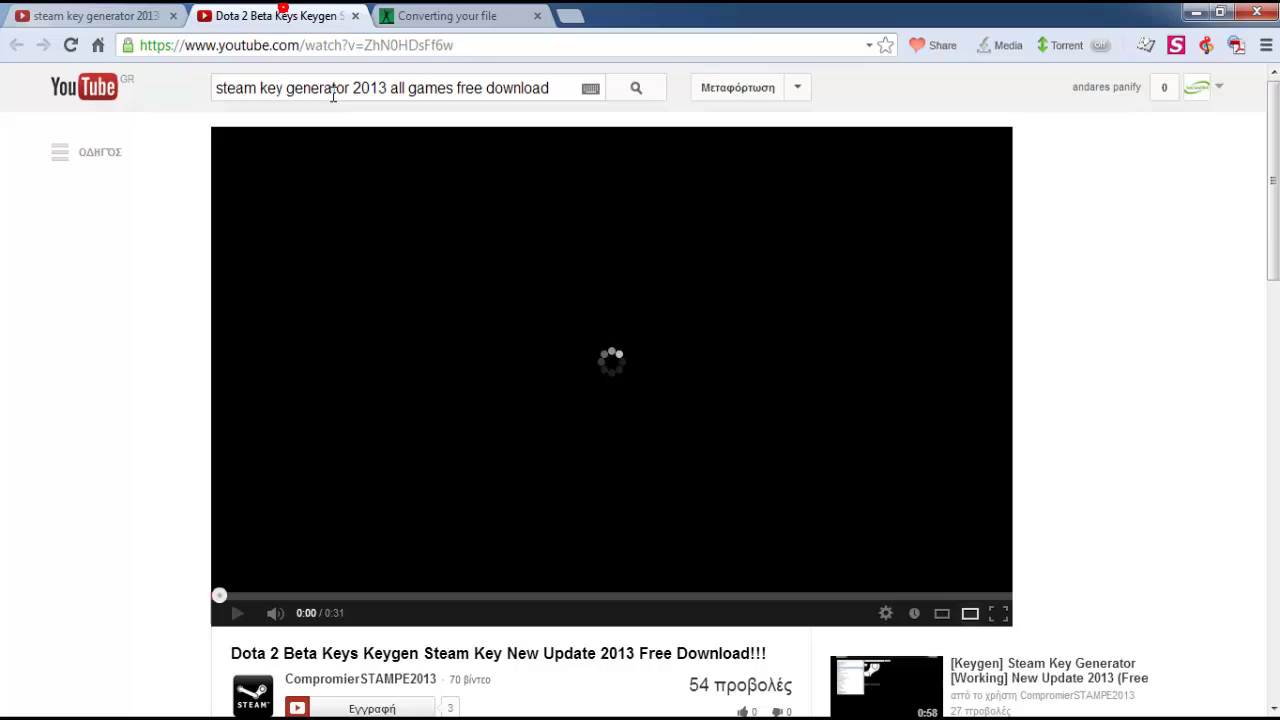
scroll(489, 397, down, 3)
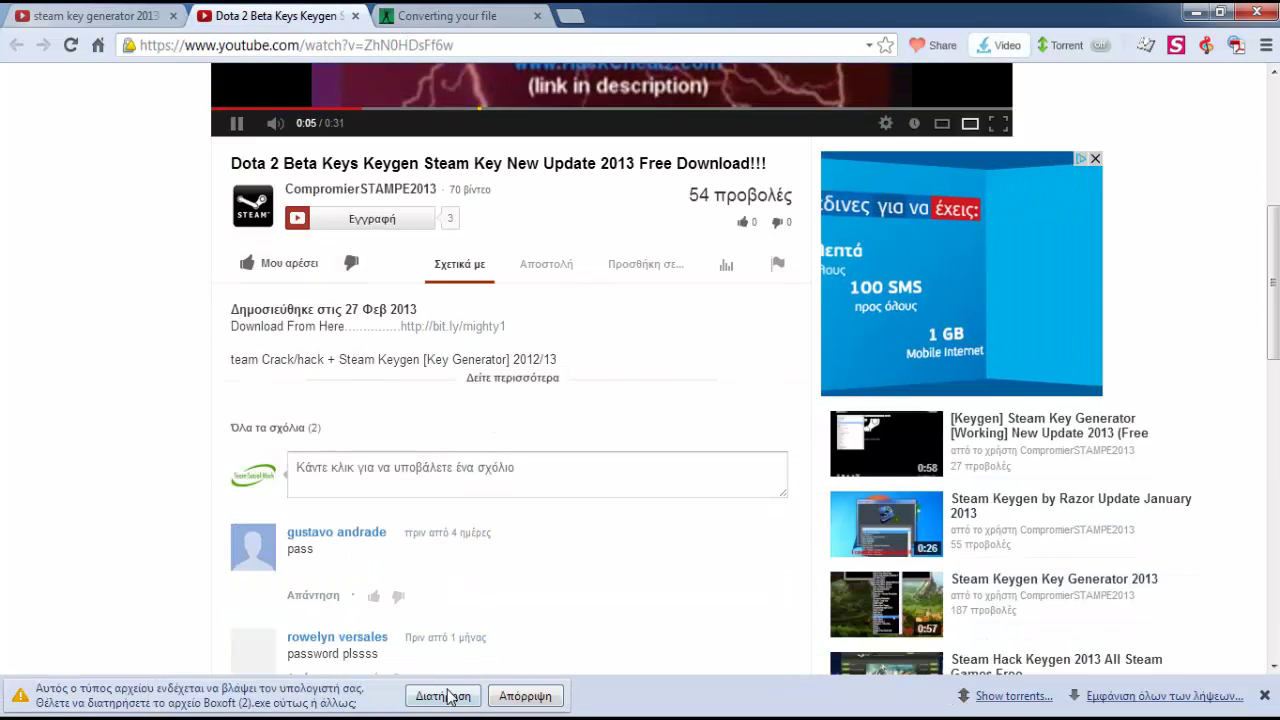
- Keep the flagged Boxoft (2).exe download and close the Dota 2 video tab
click(447, 696)
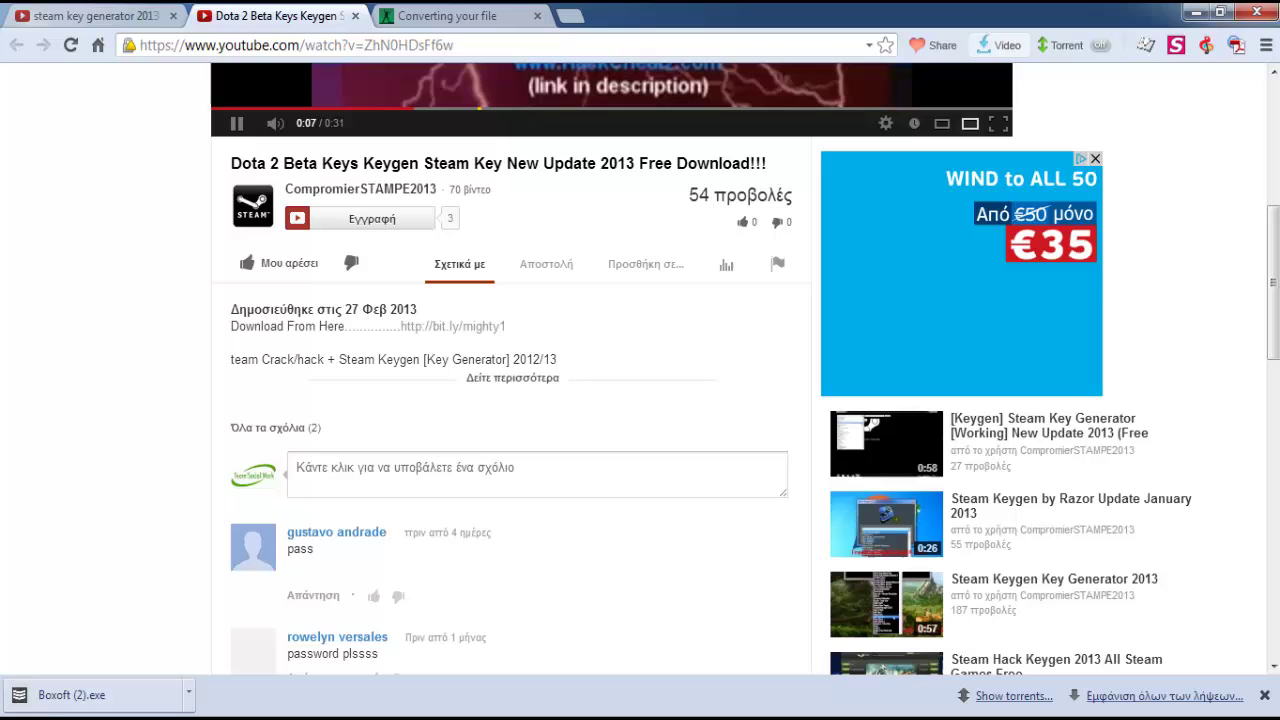
click(1264, 695)
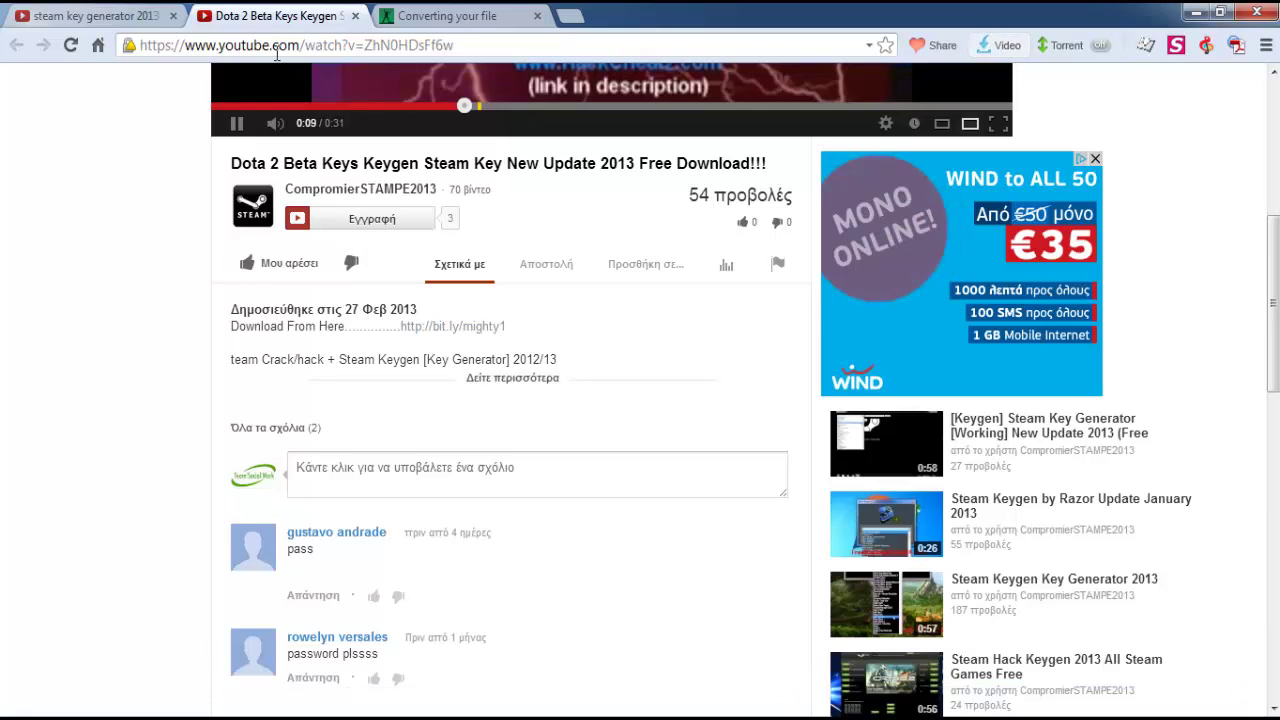
scroll(323, 288, up, 4)
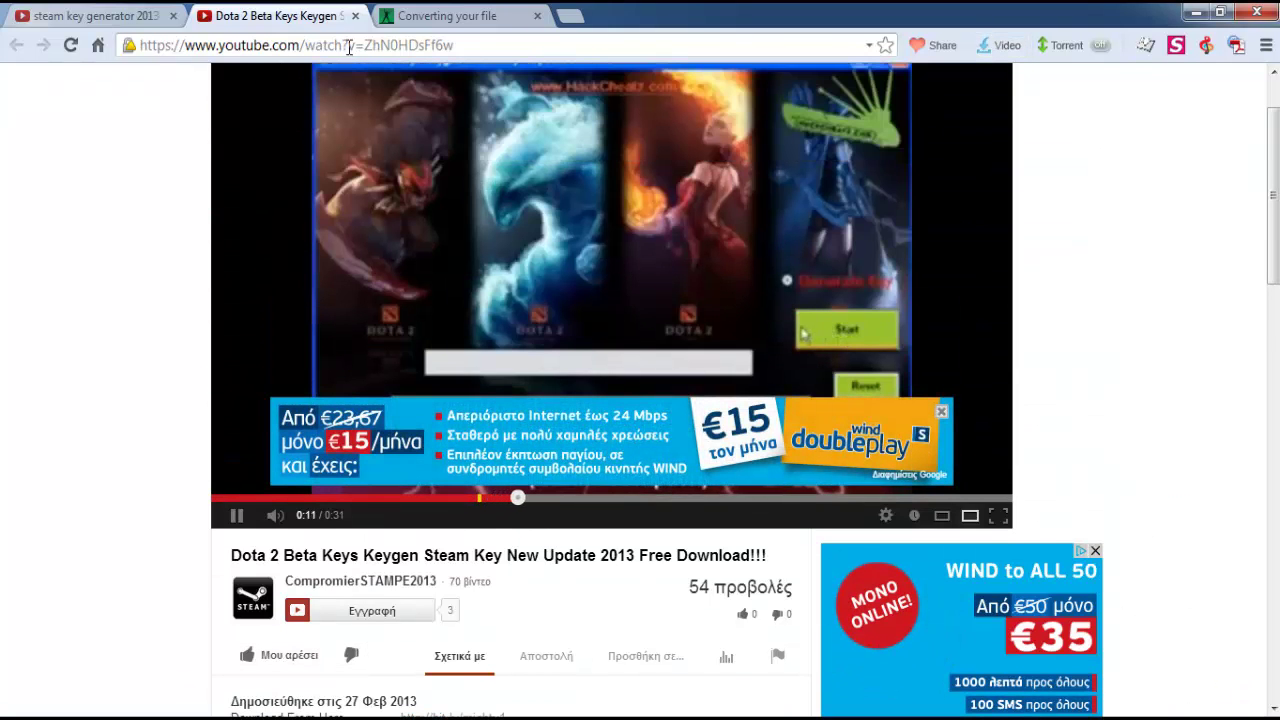
click(355, 16)
- Open the Steam Games Key Generator video in a new tab
scroll(398, 355, down, 5)
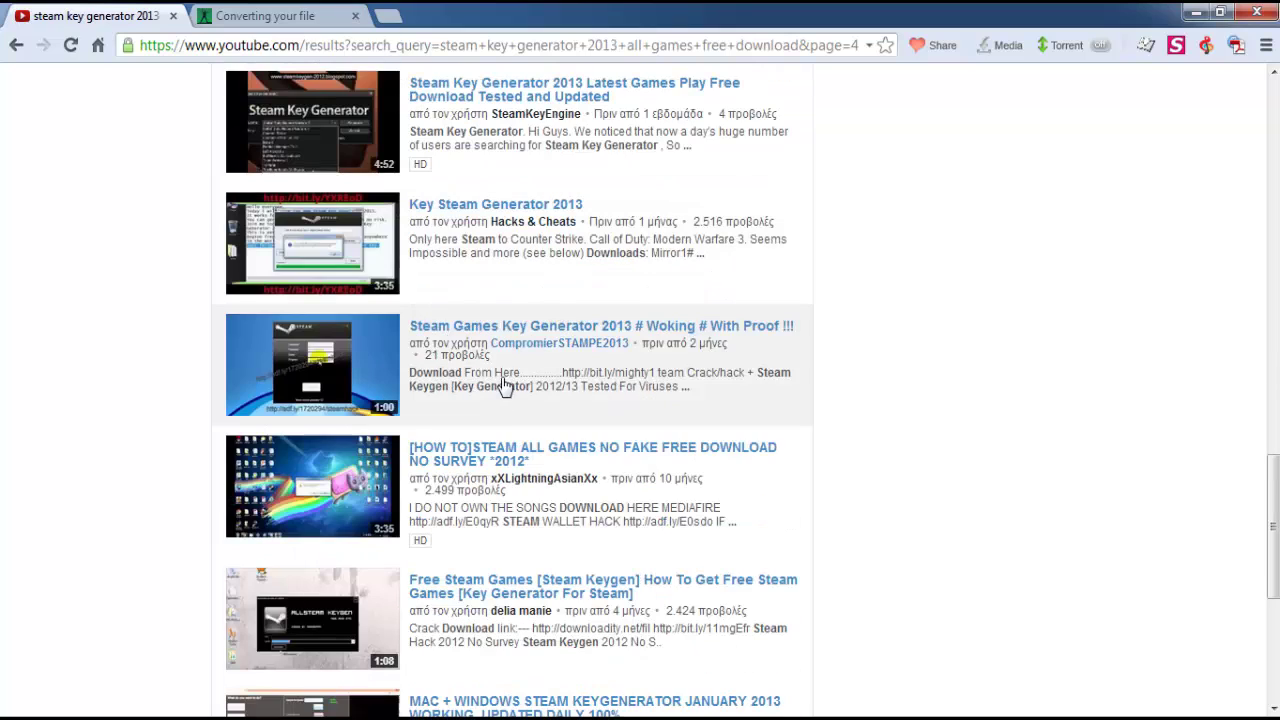
right_click(523, 330)
click(578, 341)
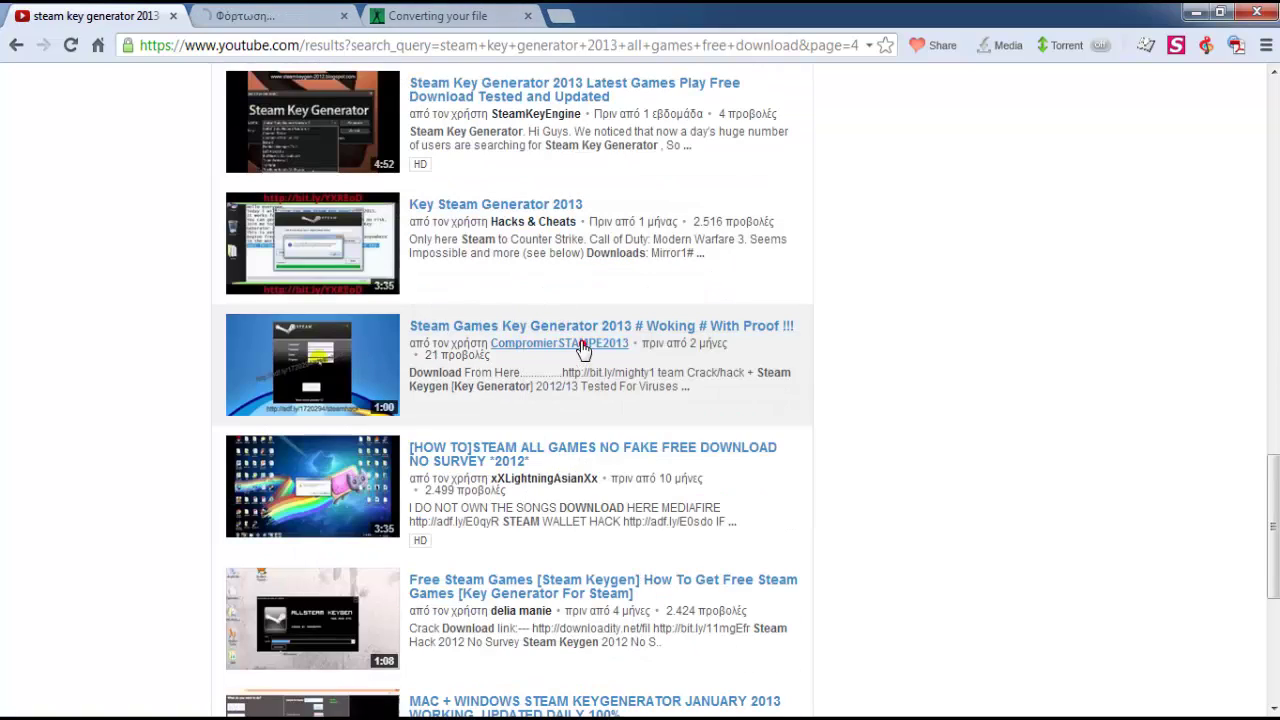
click(300, 16)
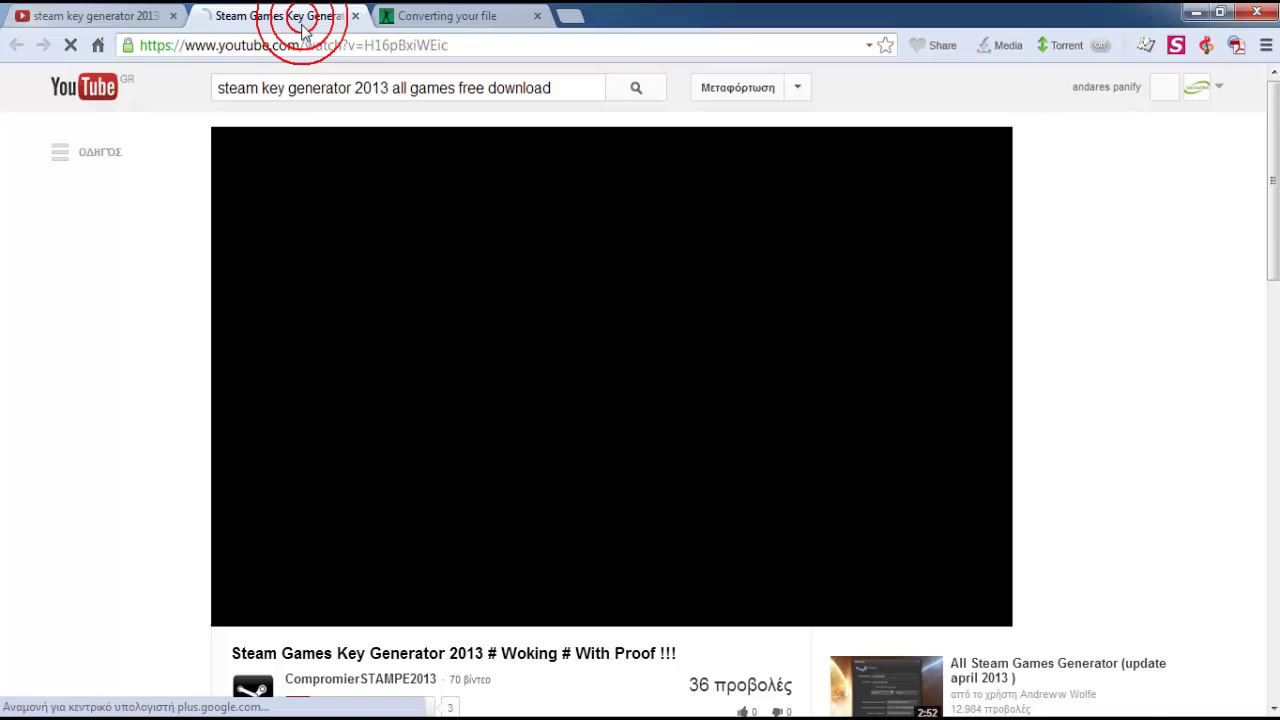
scroll(360, 300, down, 5)
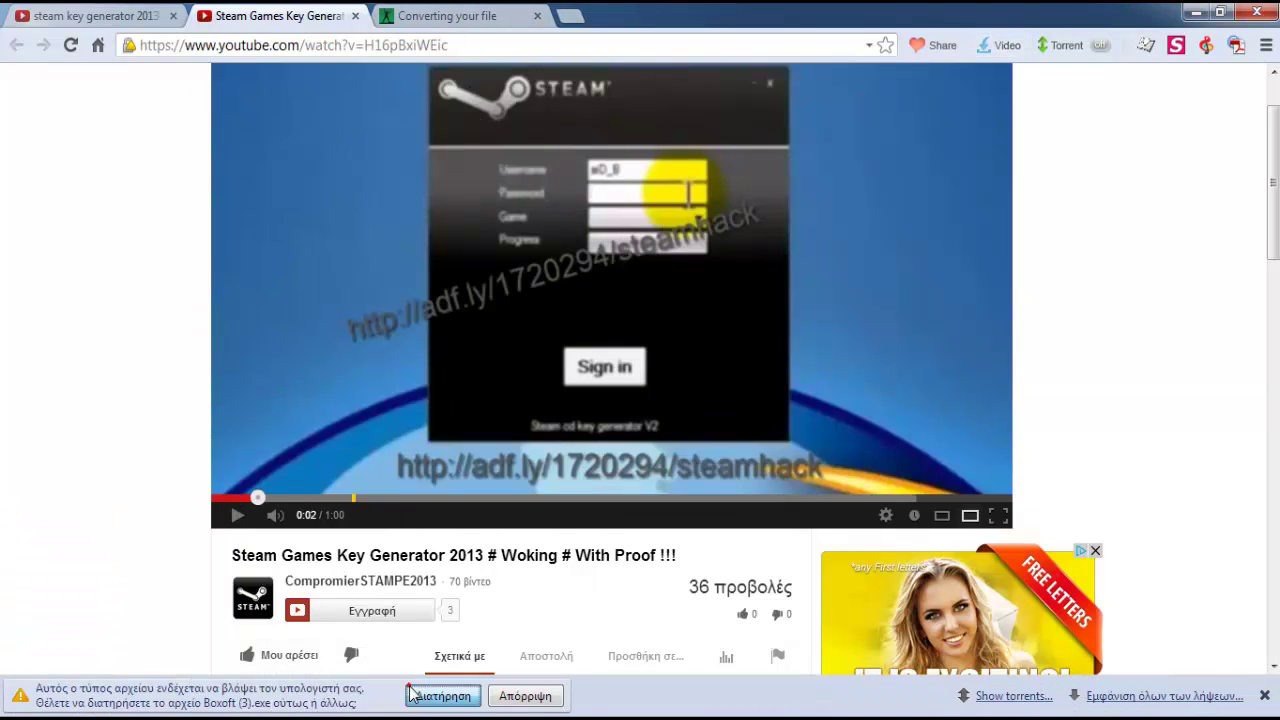
- Keep the flagged Boxoft (3).exe download and close the Steam Games Key Generator tab
click(413, 694)
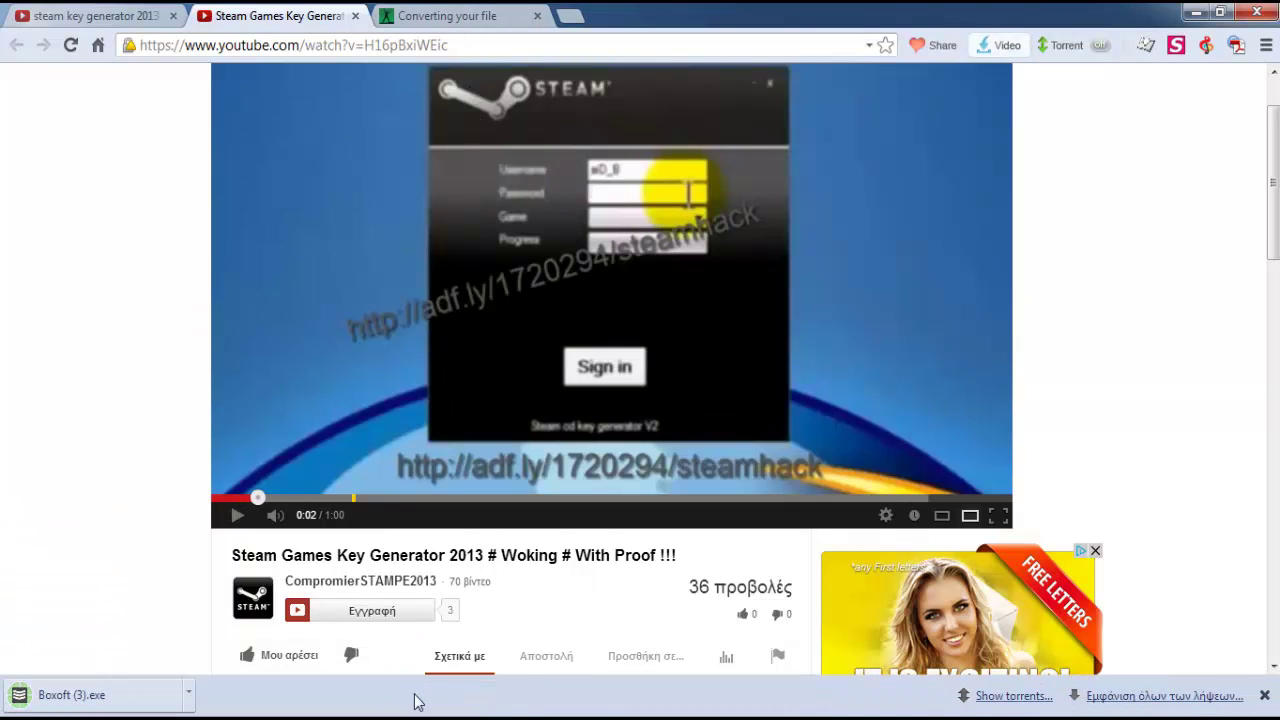
click(1262, 697)
click(355, 16)
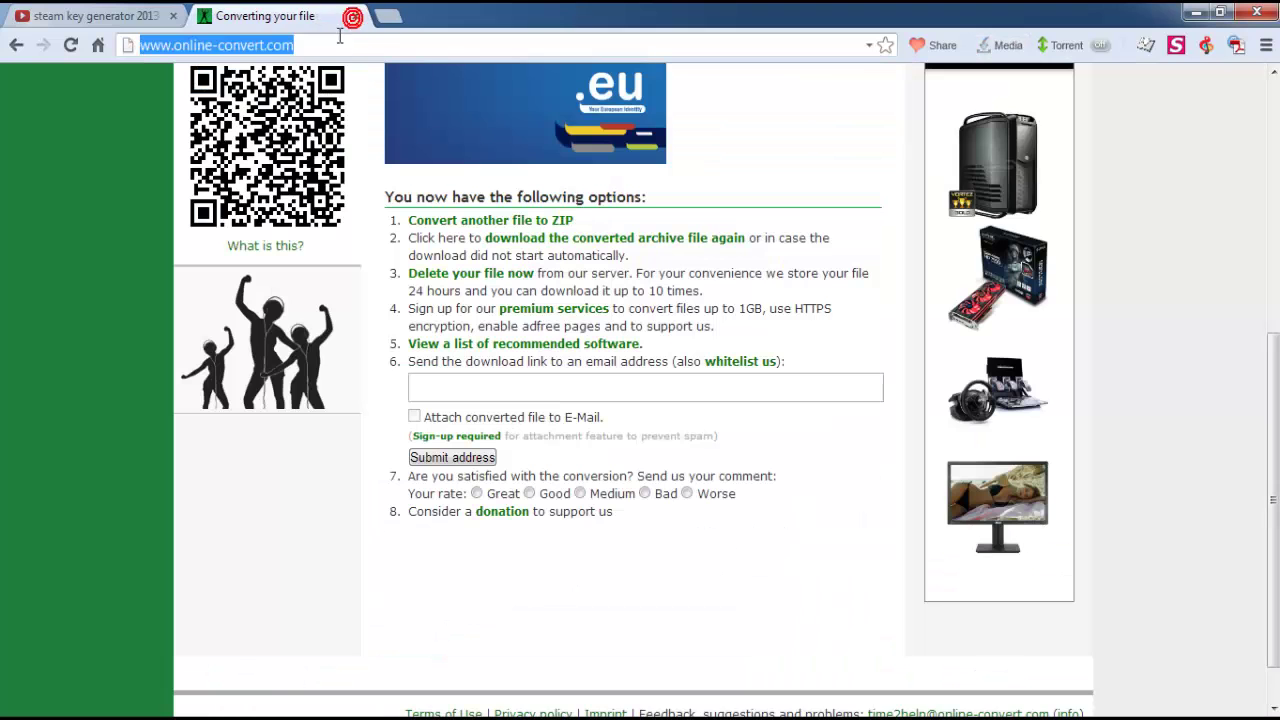
- Return to the YouTube search results and go to page 1
click(97, 14)
scroll(271, 243, up, 5)
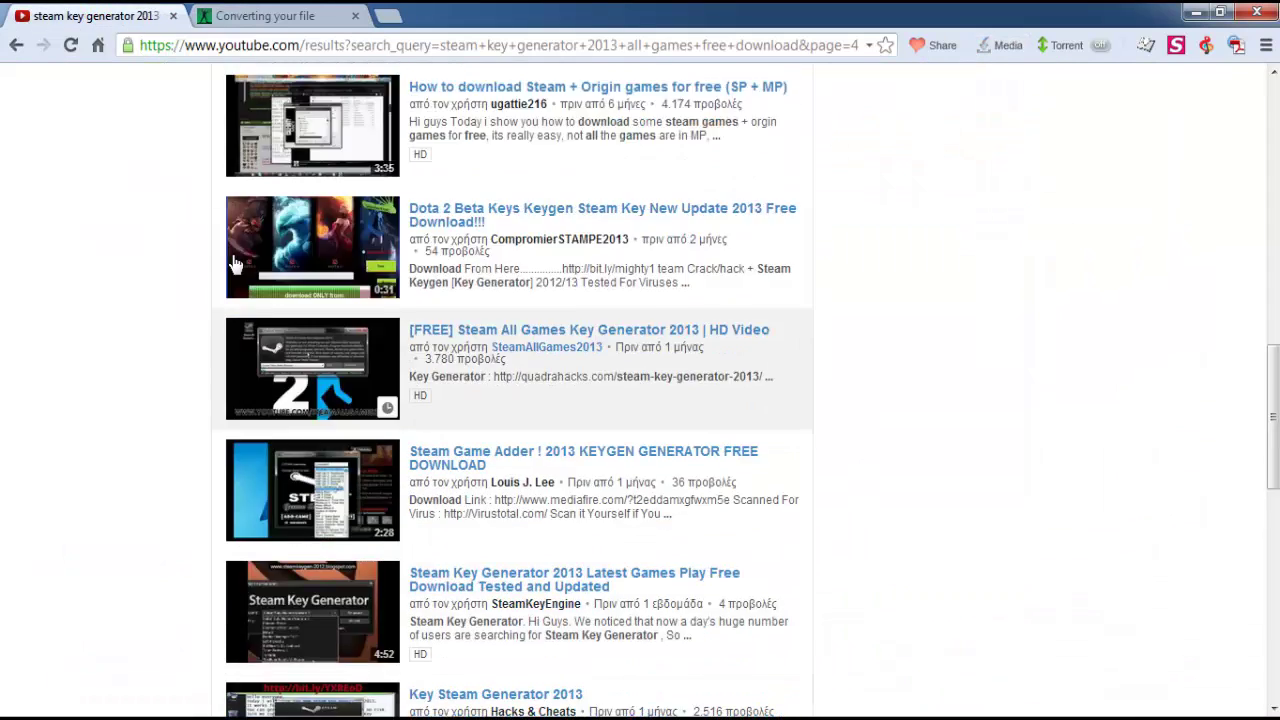
scroll(271, 243, up, 6)
scroll(325, 437, down, 12)
scroll(325, 437, down, 4)
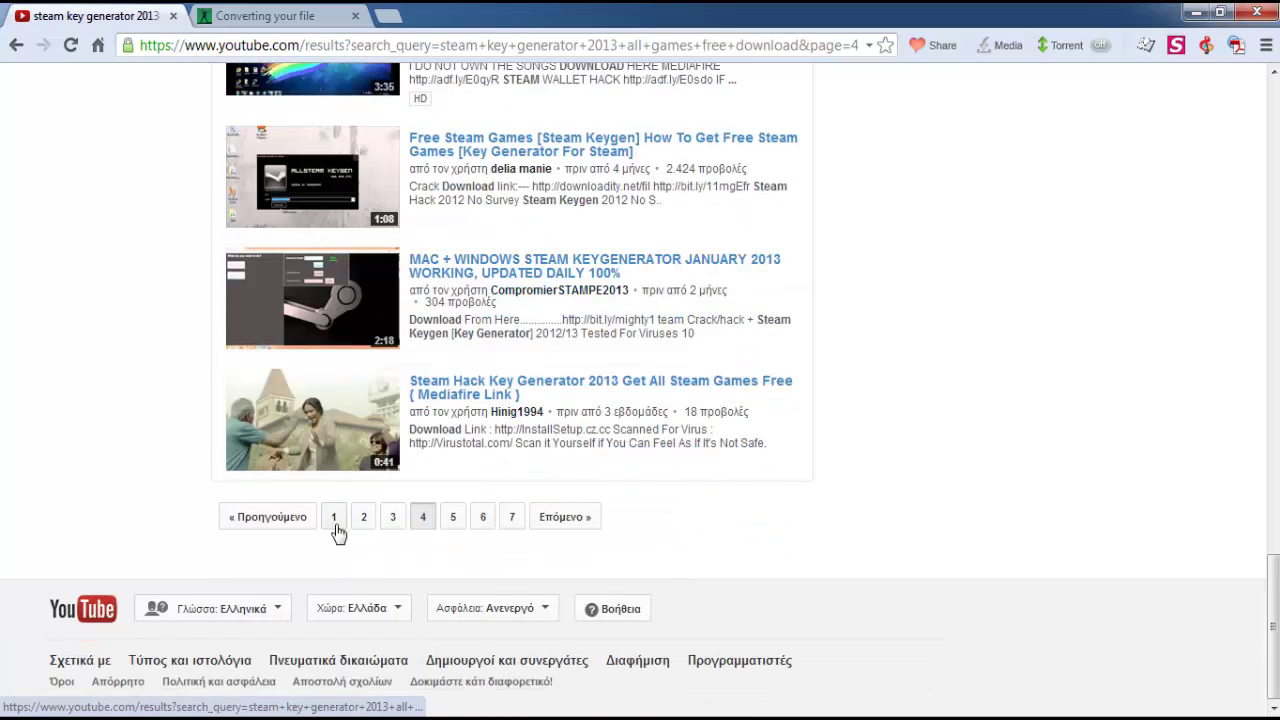
click(336, 526)
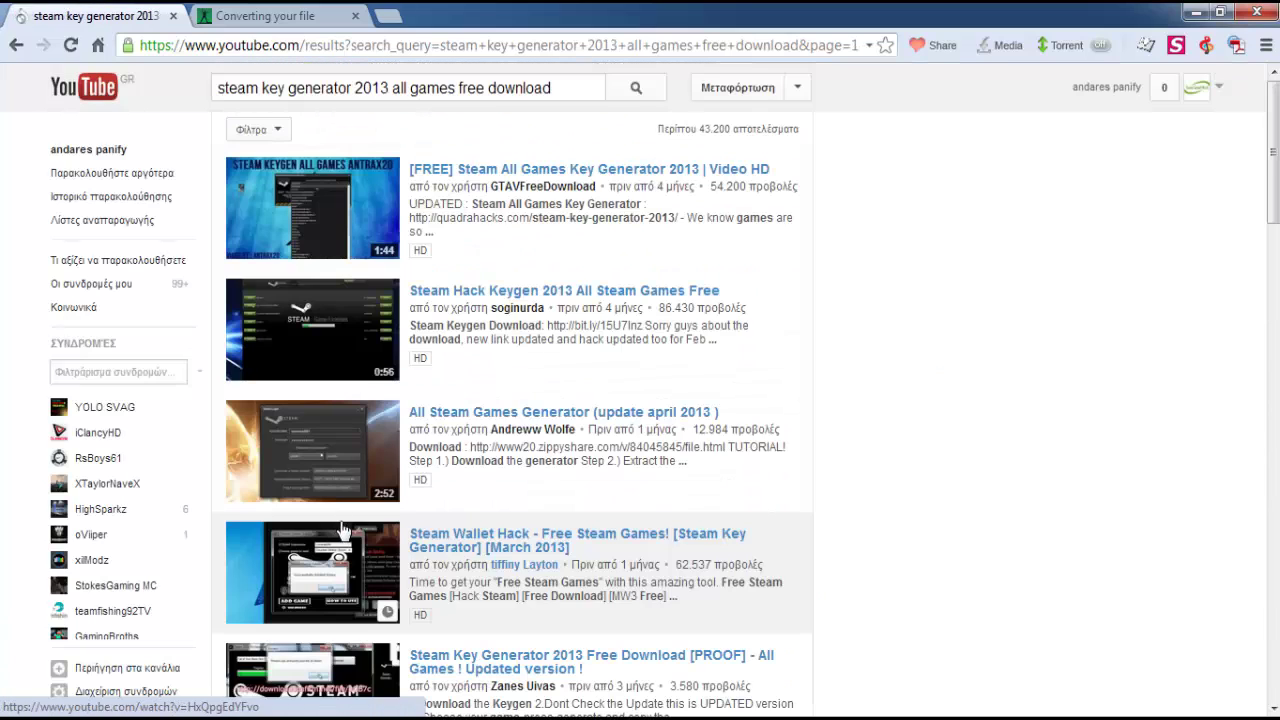
scroll(289, 400, down, 1)
scroll(292, 405, down, 3)
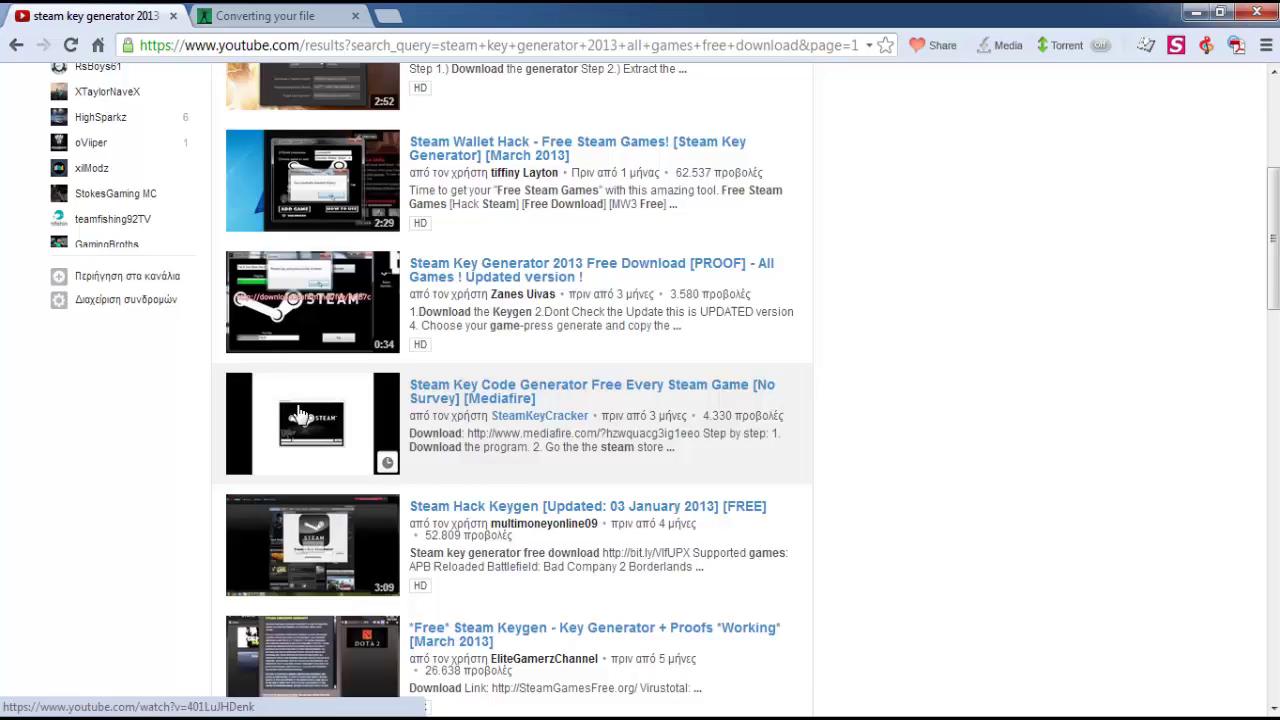
scroll(298, 413, up, 3)
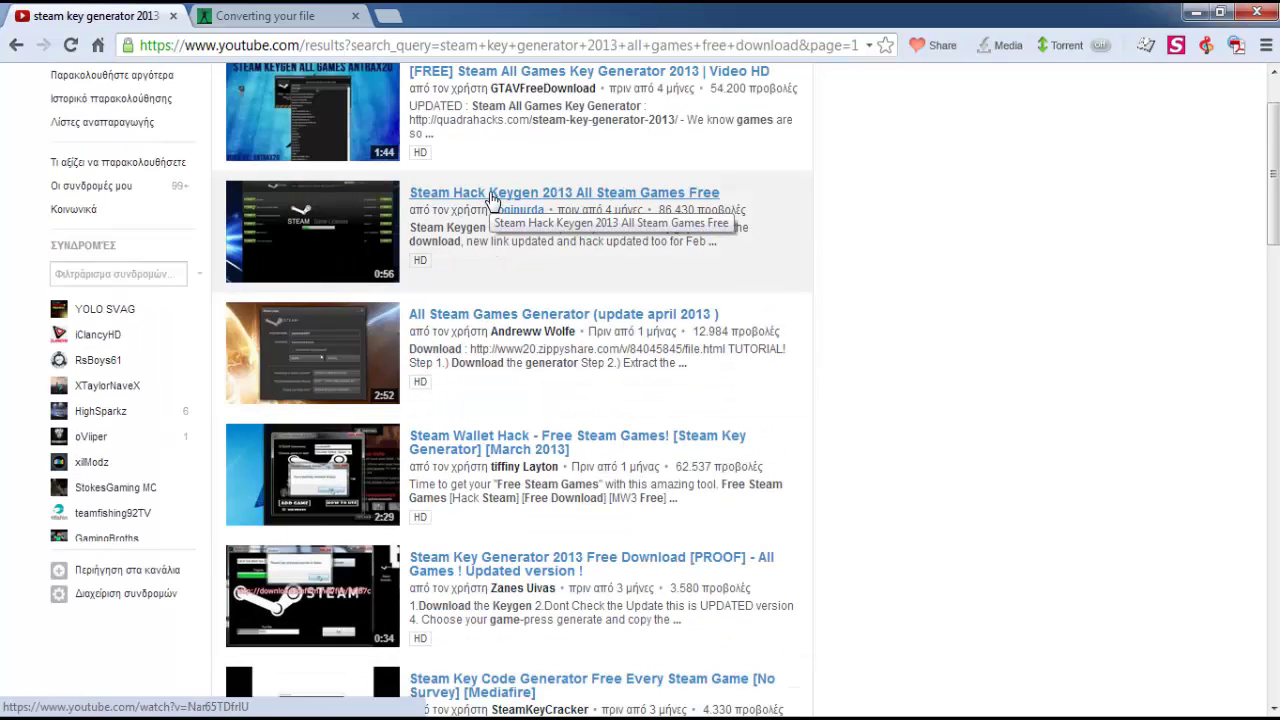
- Open Andreww Wolfe's All Steam Games Generator video and its Zippyshare link in new tabs
right_click(489, 311)
click(540, 322)
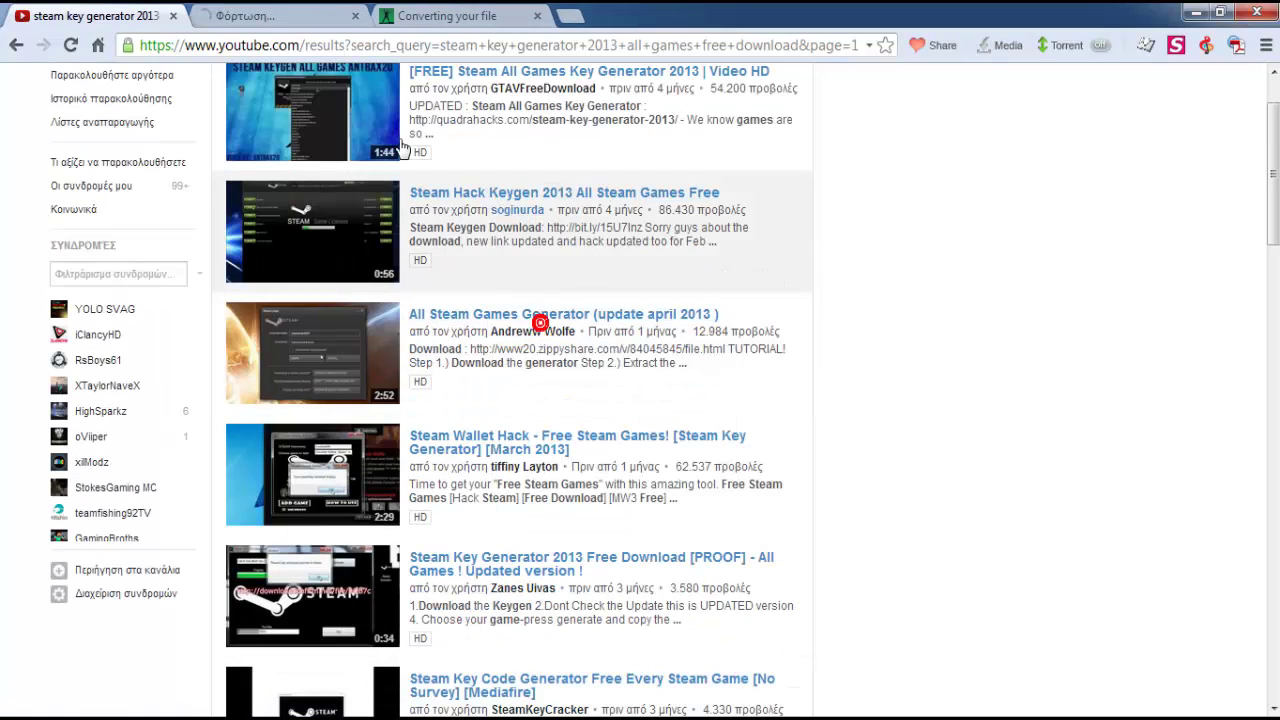
click(264, 15)
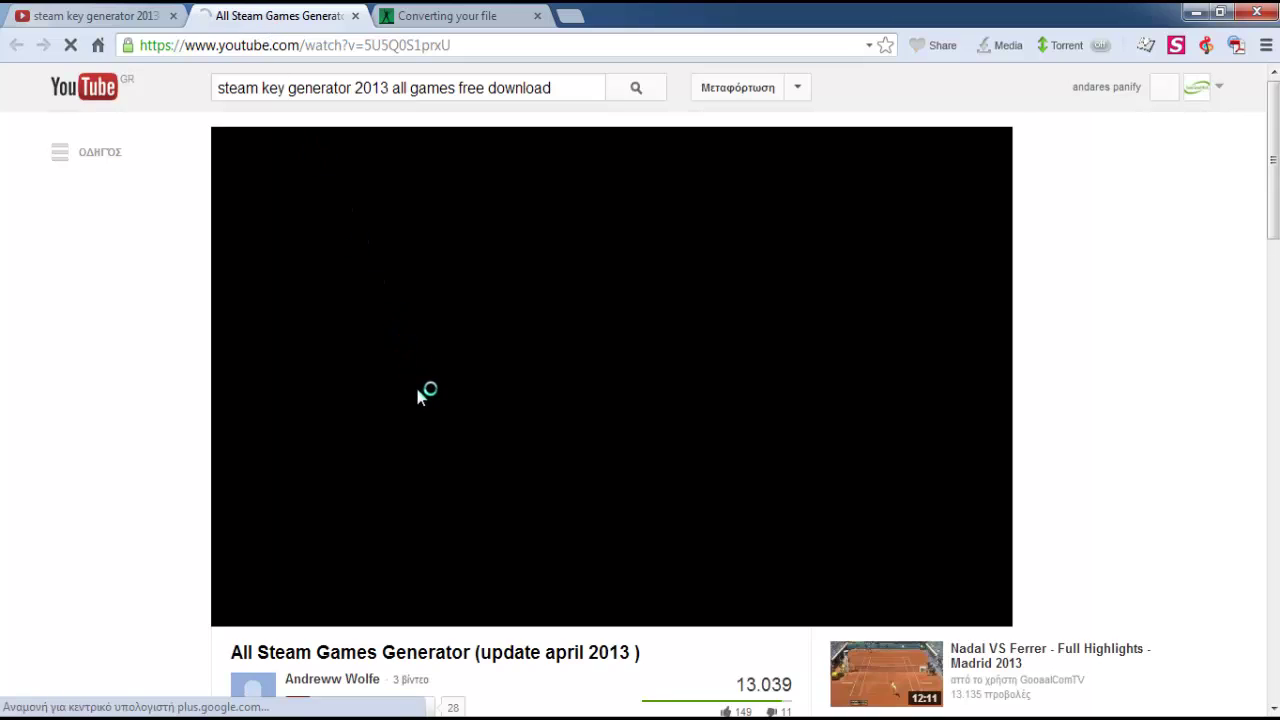
scroll(417, 395, down, 6)
scroll(450, 300, up, 2)
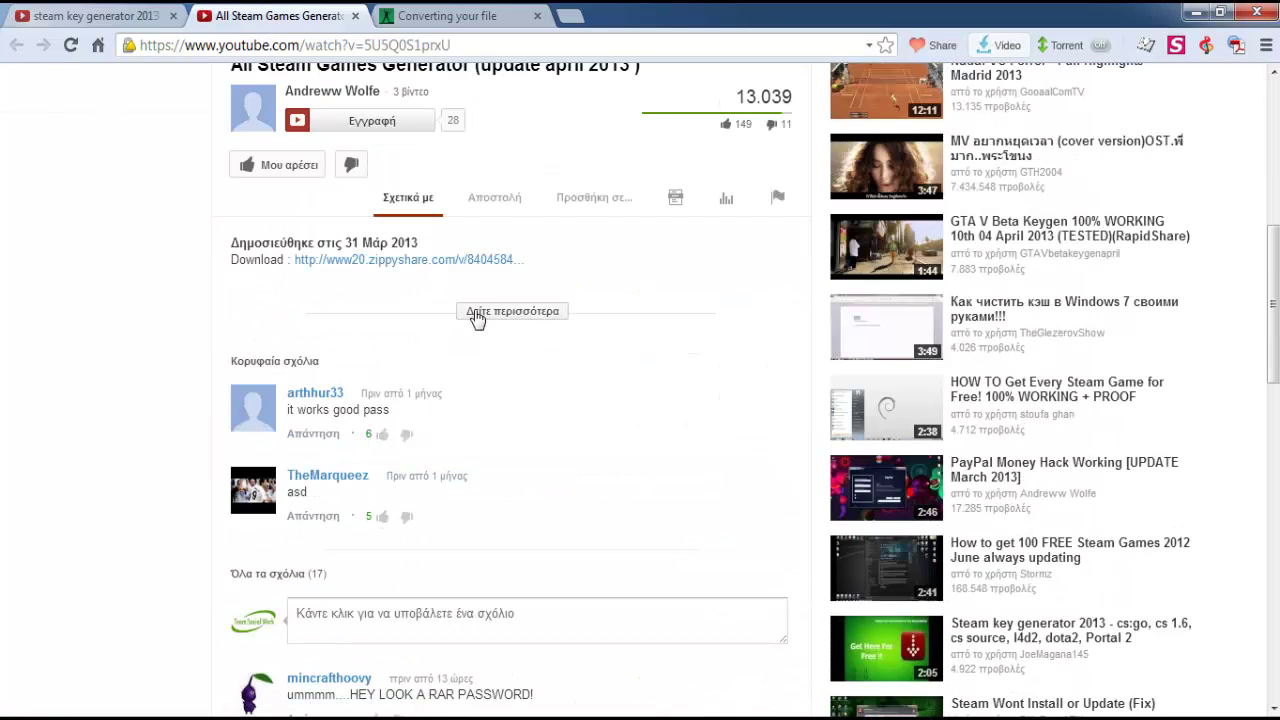
click(446, 262)
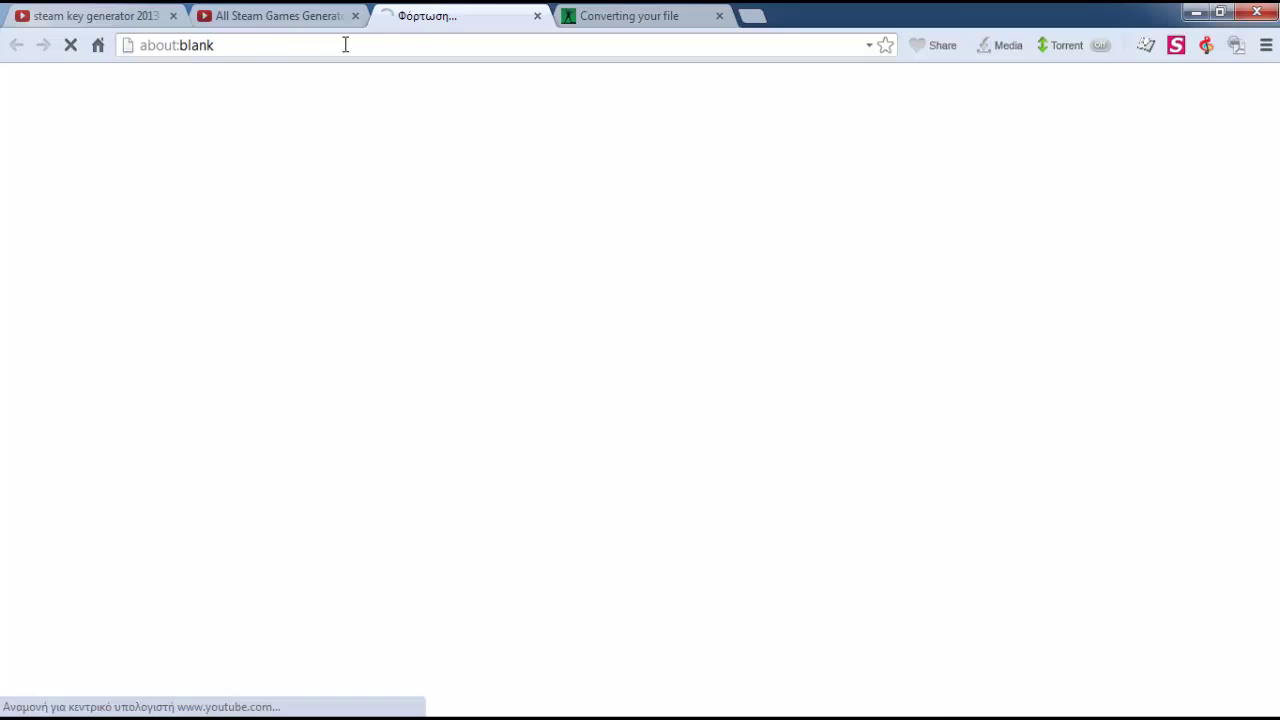
click(321, 17)
scroll(379, 303, up, 5)
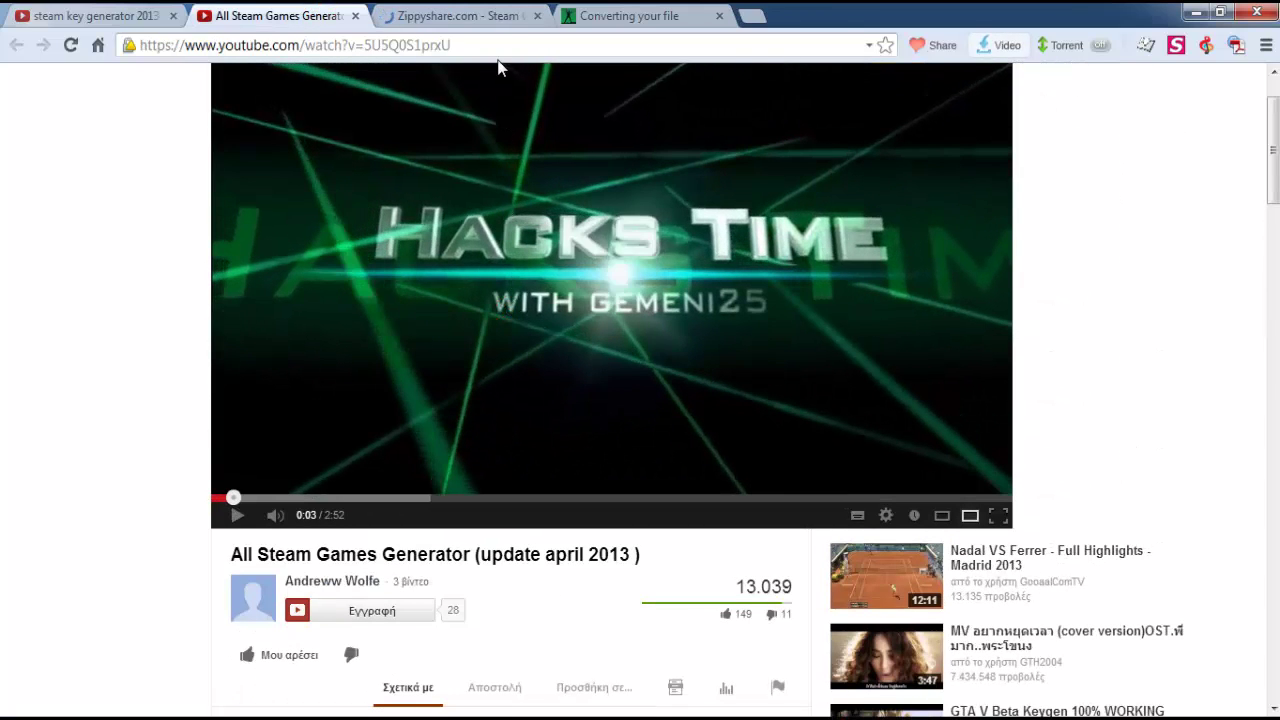
- Download 'Steam Generator .rar' with Zippyshare's DOWNLOAD NOW and open it in WinRAR from the shelf
click(488, 17)
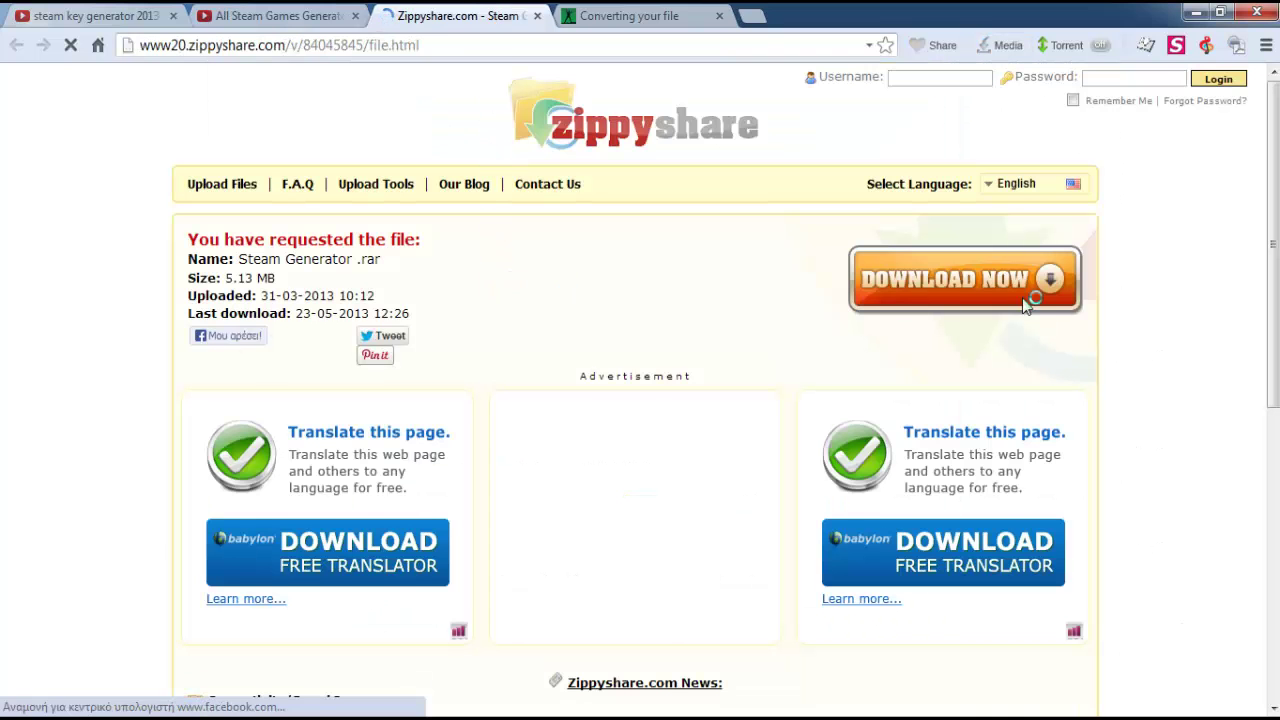
click(1030, 290)
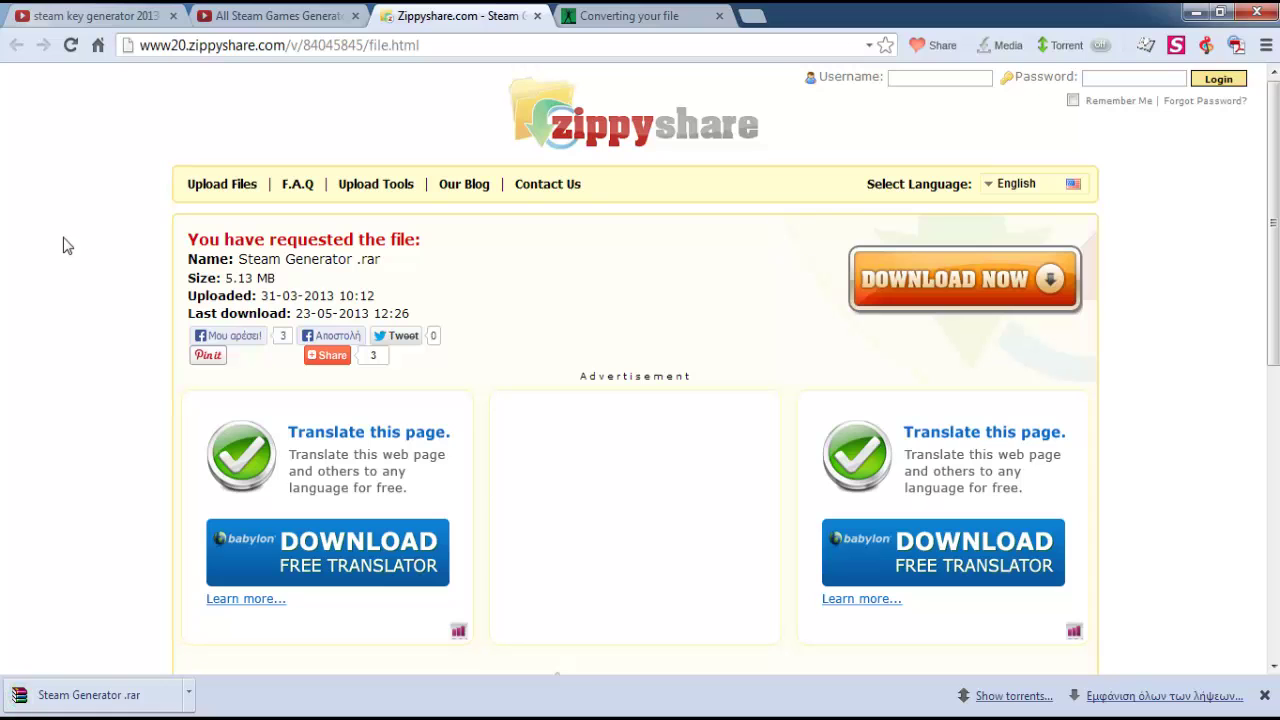
click(190, 690)
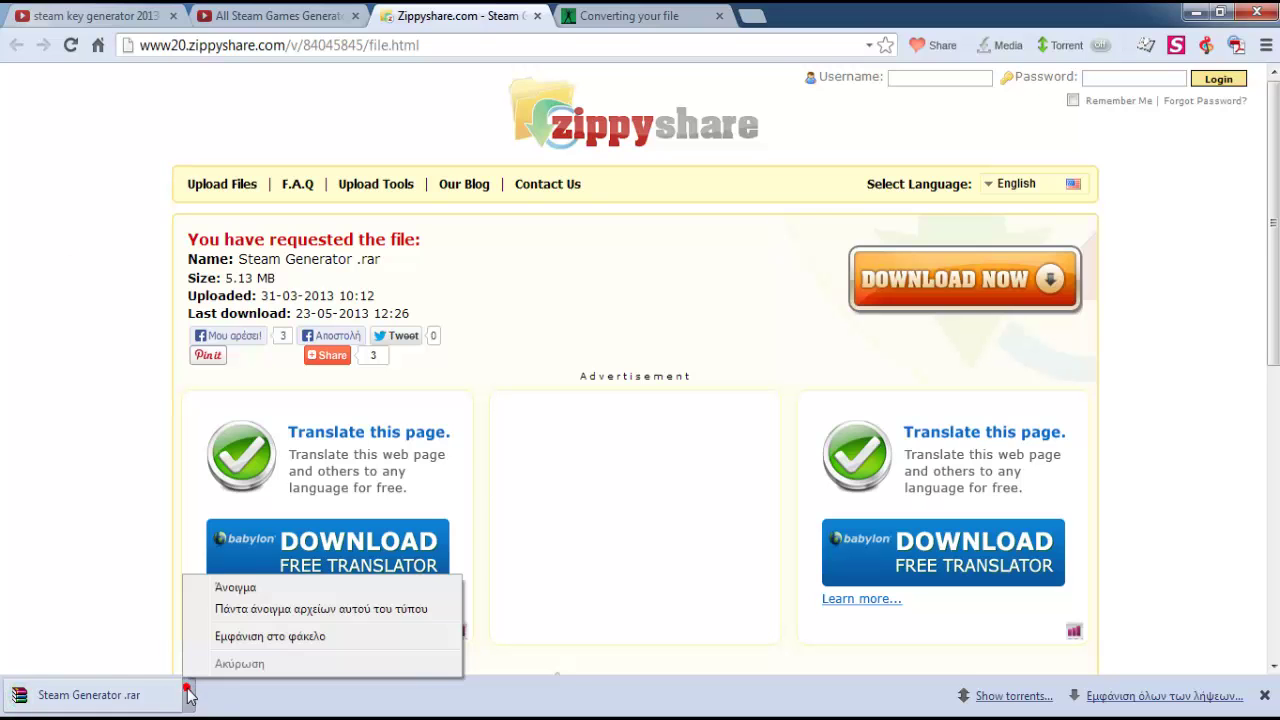
click(213, 587)
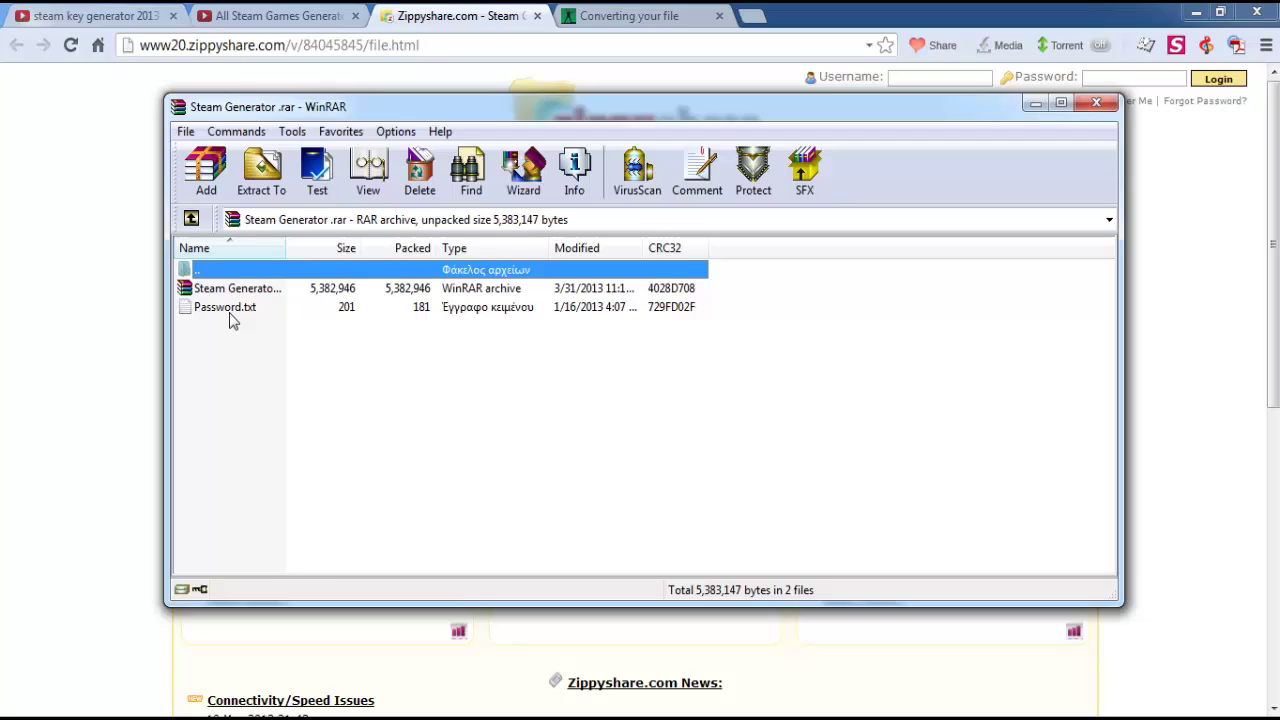
- Open Password.txt from the archive and select its survey link for the unlock code
double_click(230, 307)
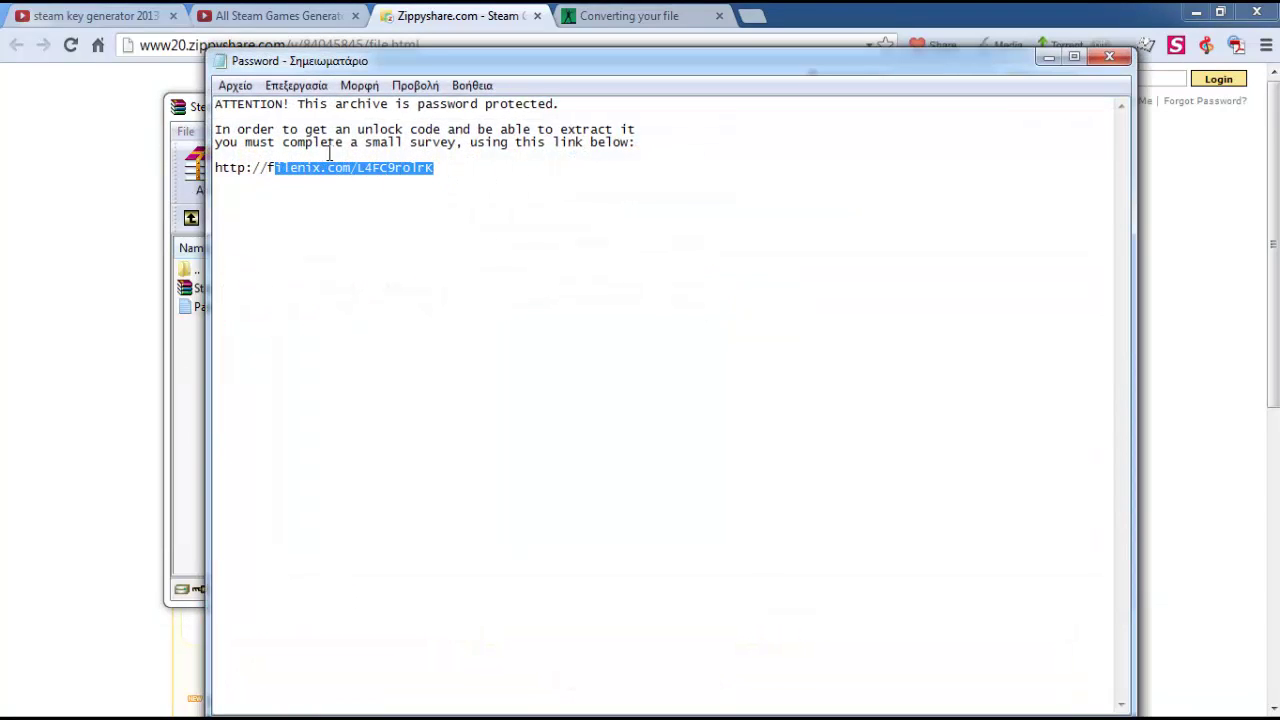
click(446, 178)
drag(445, 172, 216, 172)
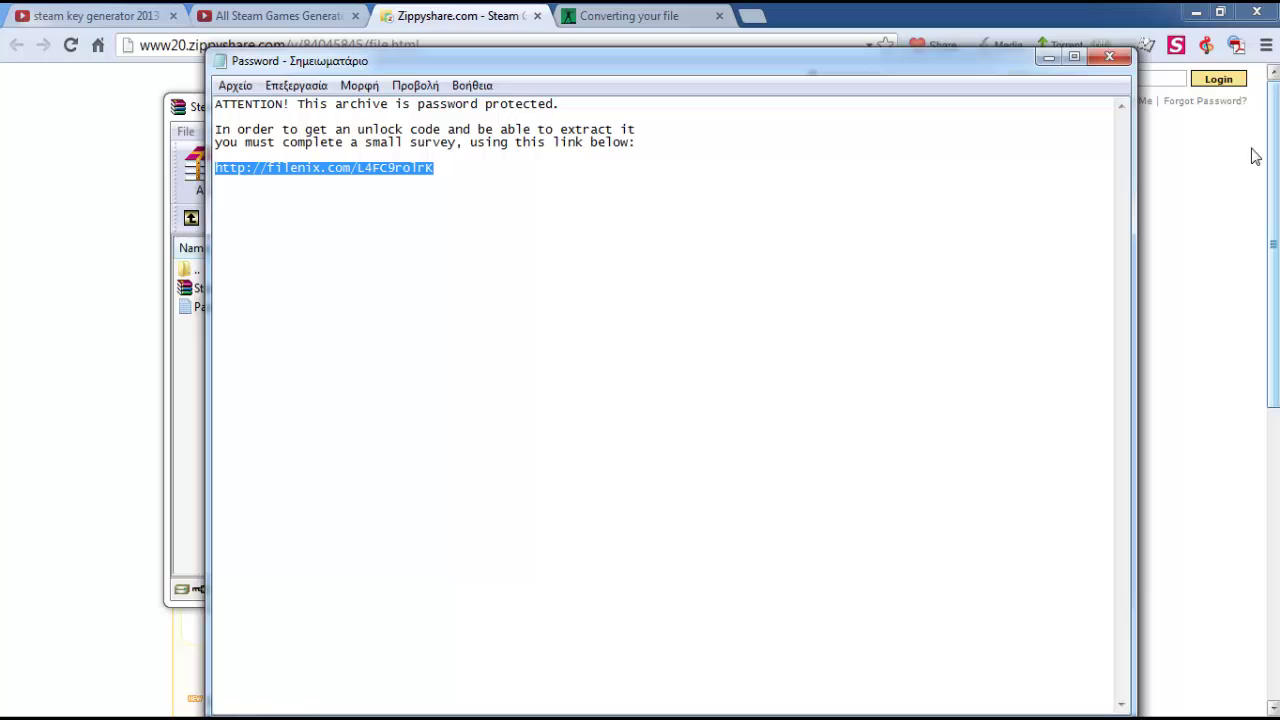
click(1112, 57)
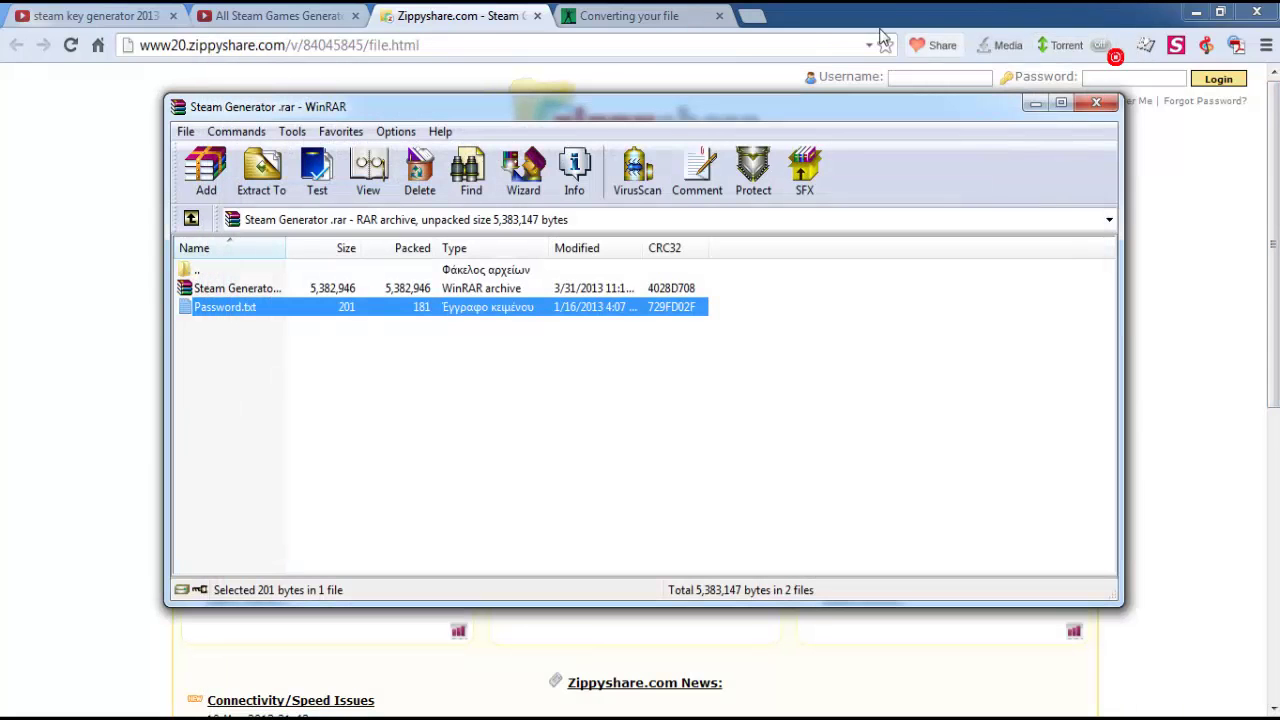
- Restore the browser from full-screen size and close the Steam Generator archive
click(827, 12)
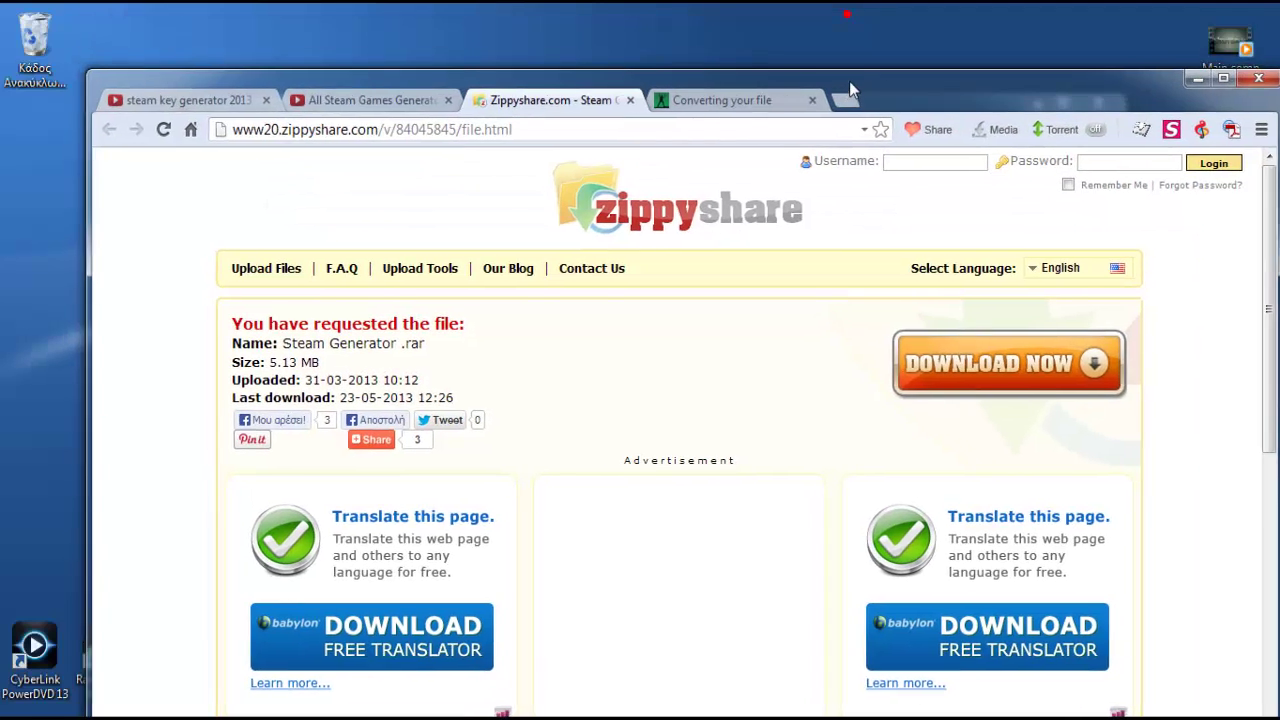
drag(865, 20, 953, 65)
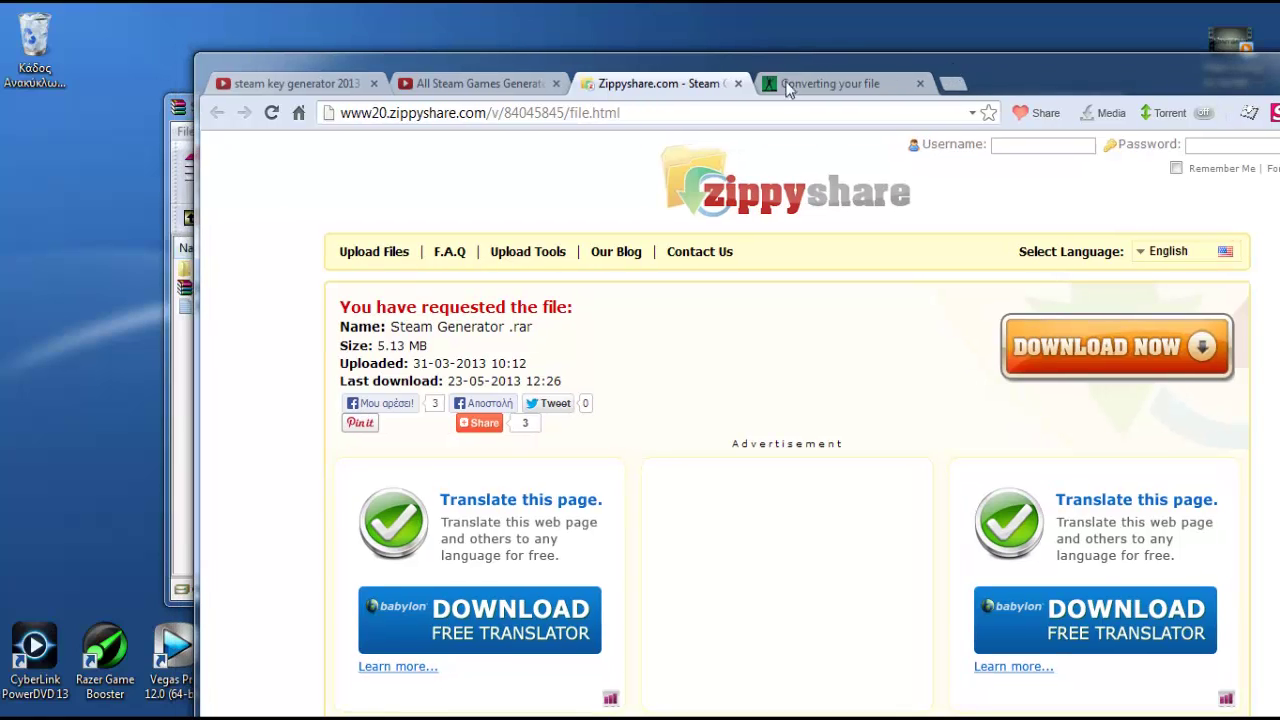
click(185, 93)
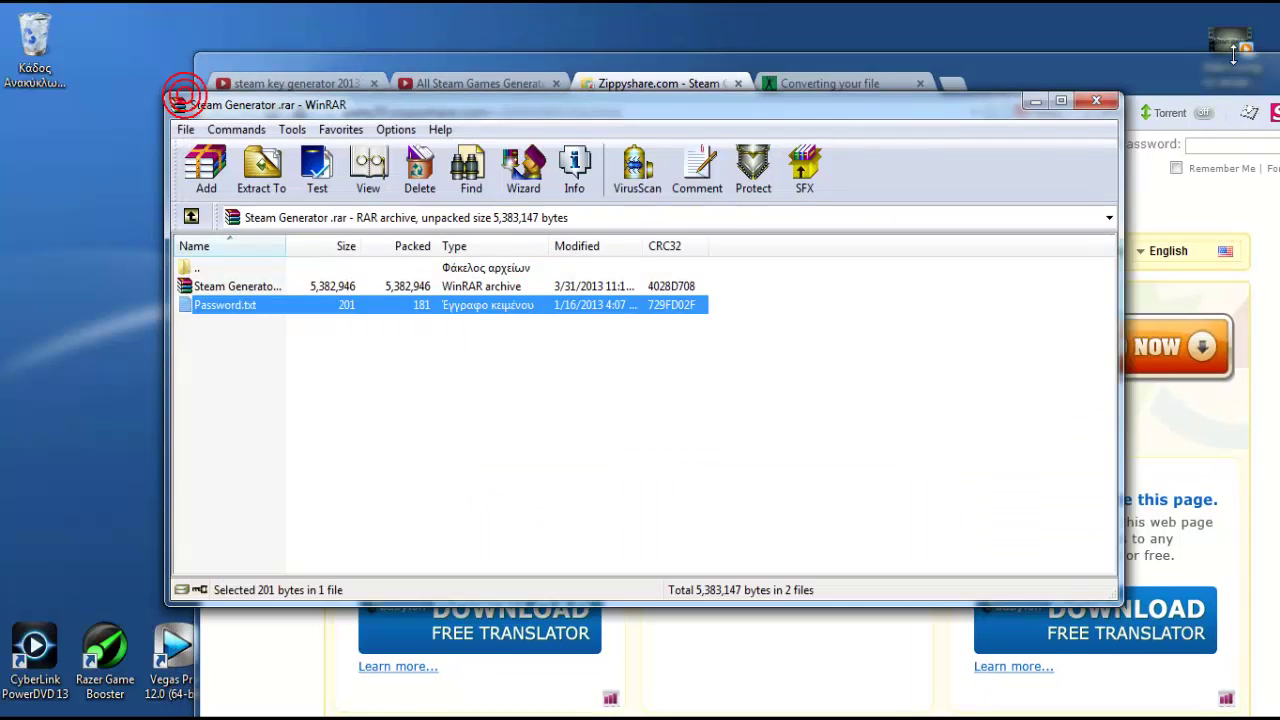
click(1111, 101)
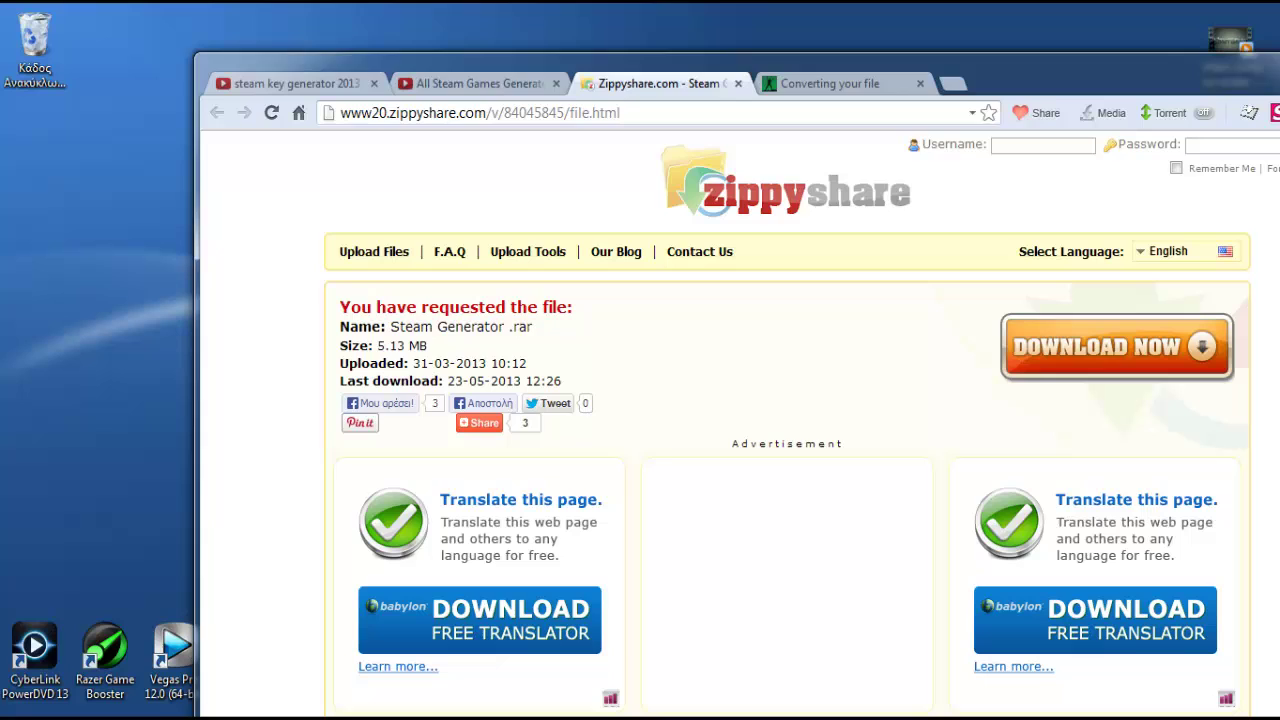
- Delete the three Boxoft files and SteamInstall from Downloads to the Recycle Bin
click(429, 199)
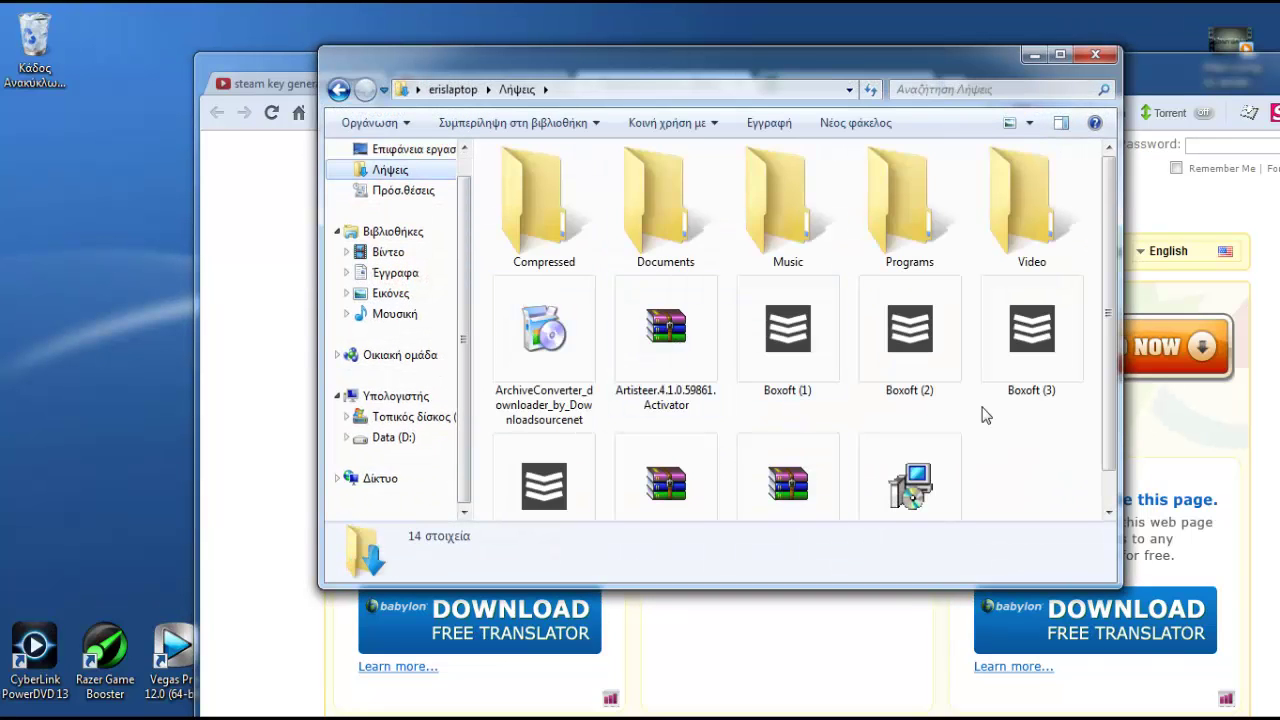
scroll(1106, 350, down, 1)
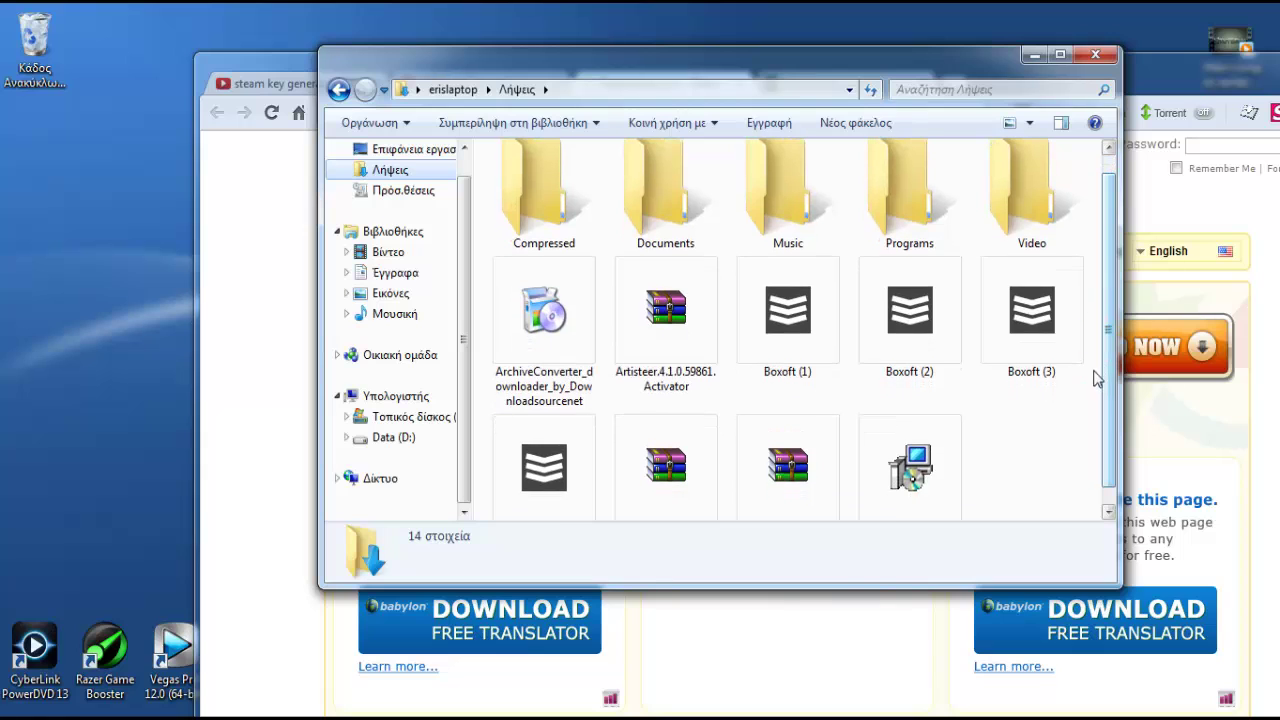
mouse_move(1096, 378)
mouse_down()
mouse_move(760, 262)
mouse_move(34, 74)
mouse_up()
drag(645, 510, 49, 80)
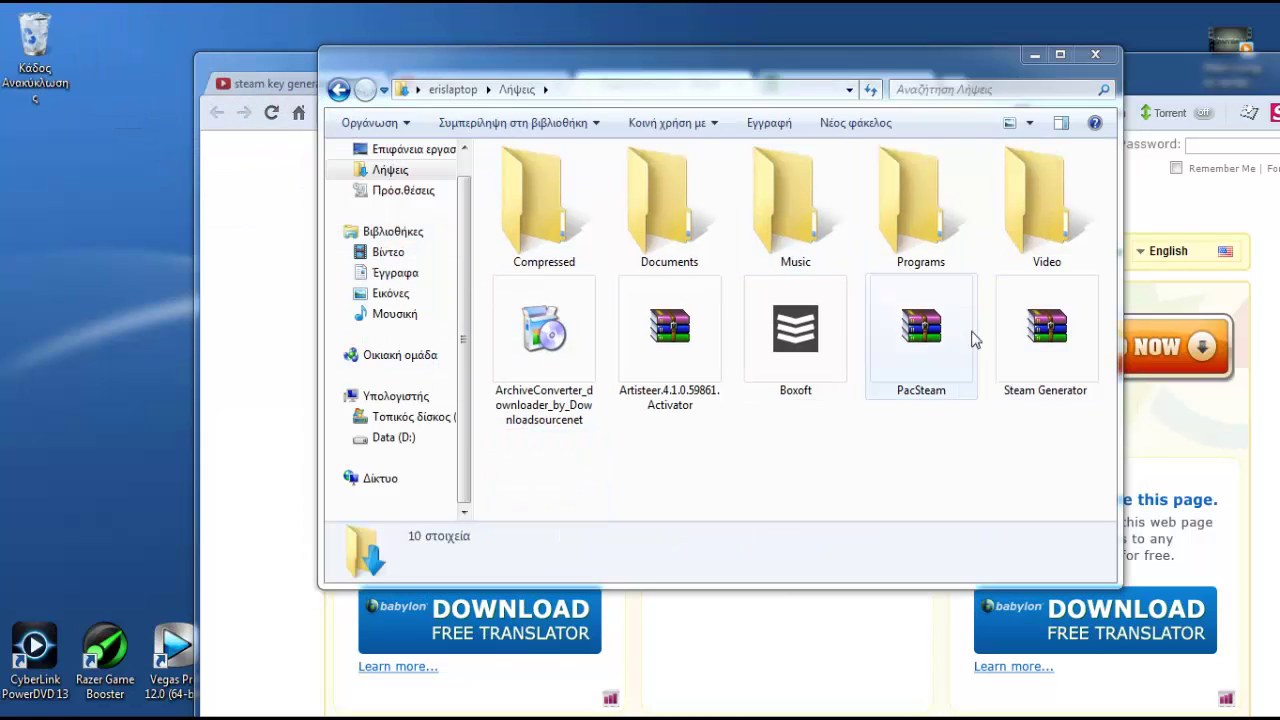
mouse_move(971, 337)
mouse_down()
mouse_move(473, 238)
mouse_move(60, 76)
mouse_up()
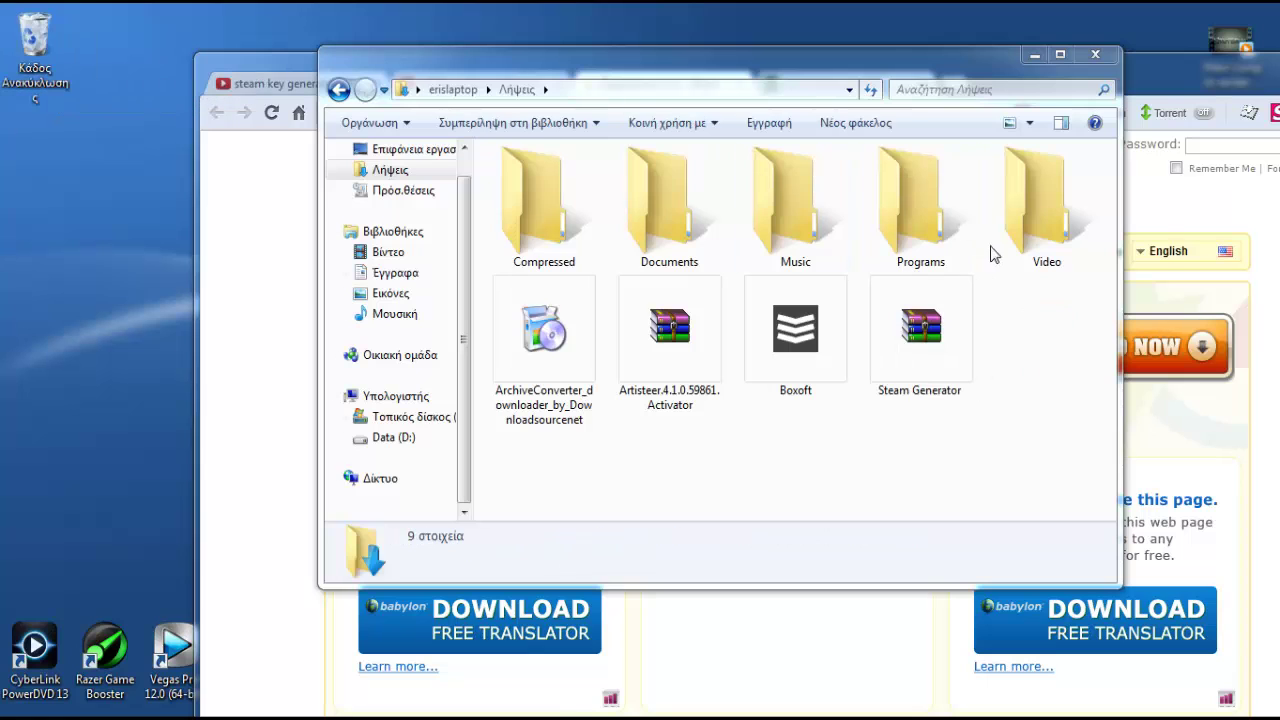
- Move Steam Generator to the desktop and ArchiveConverter out of Downloads, then close Downloads
drag(966, 326, 100, 245)
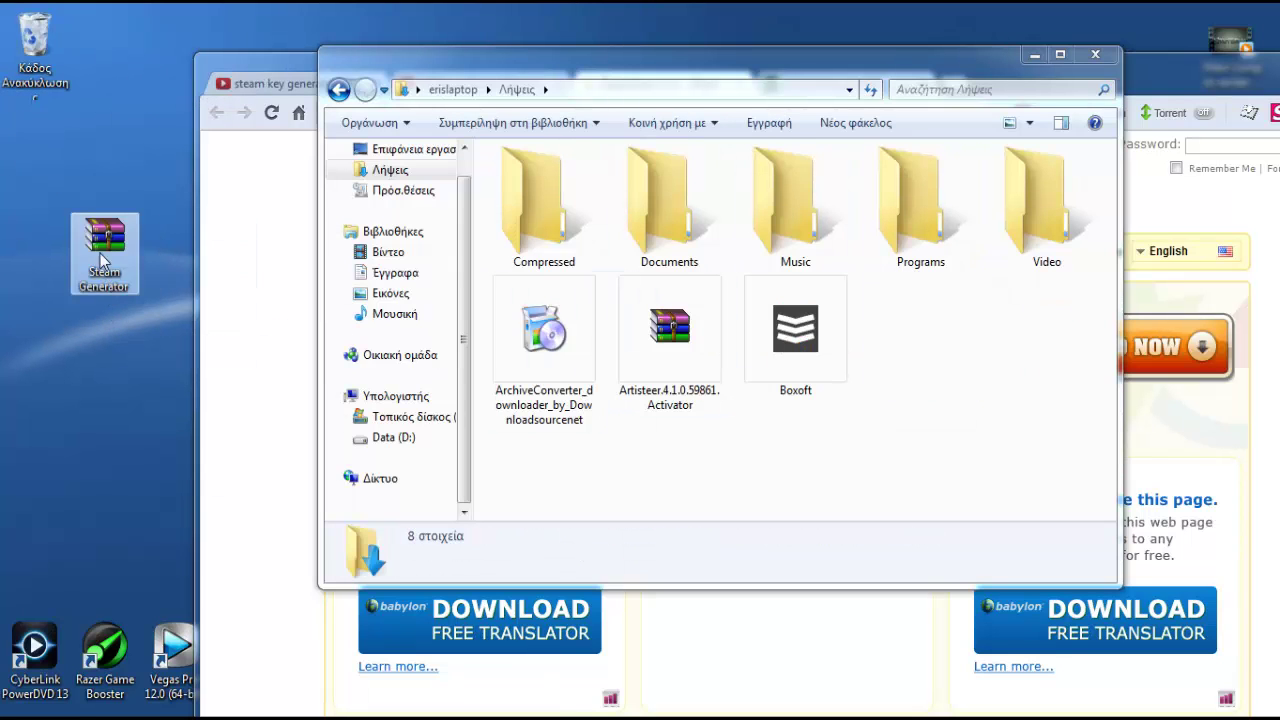
double_click(100, 244)
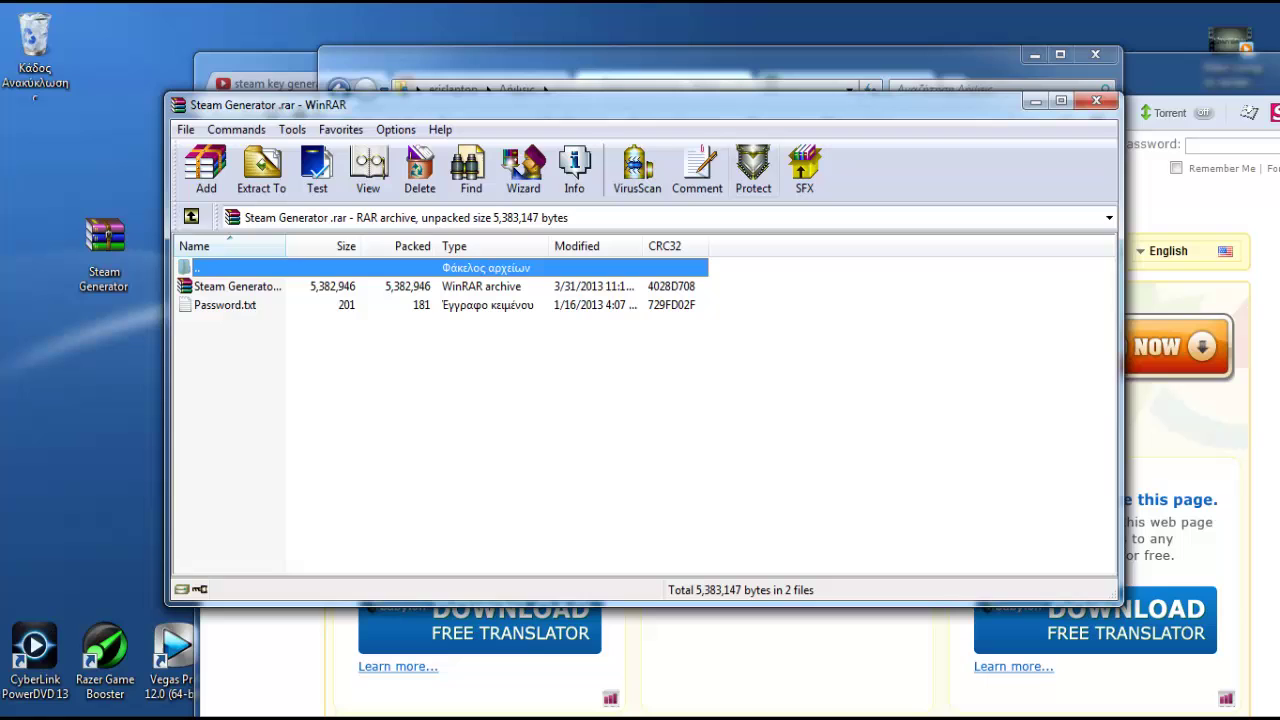
click(1098, 100)
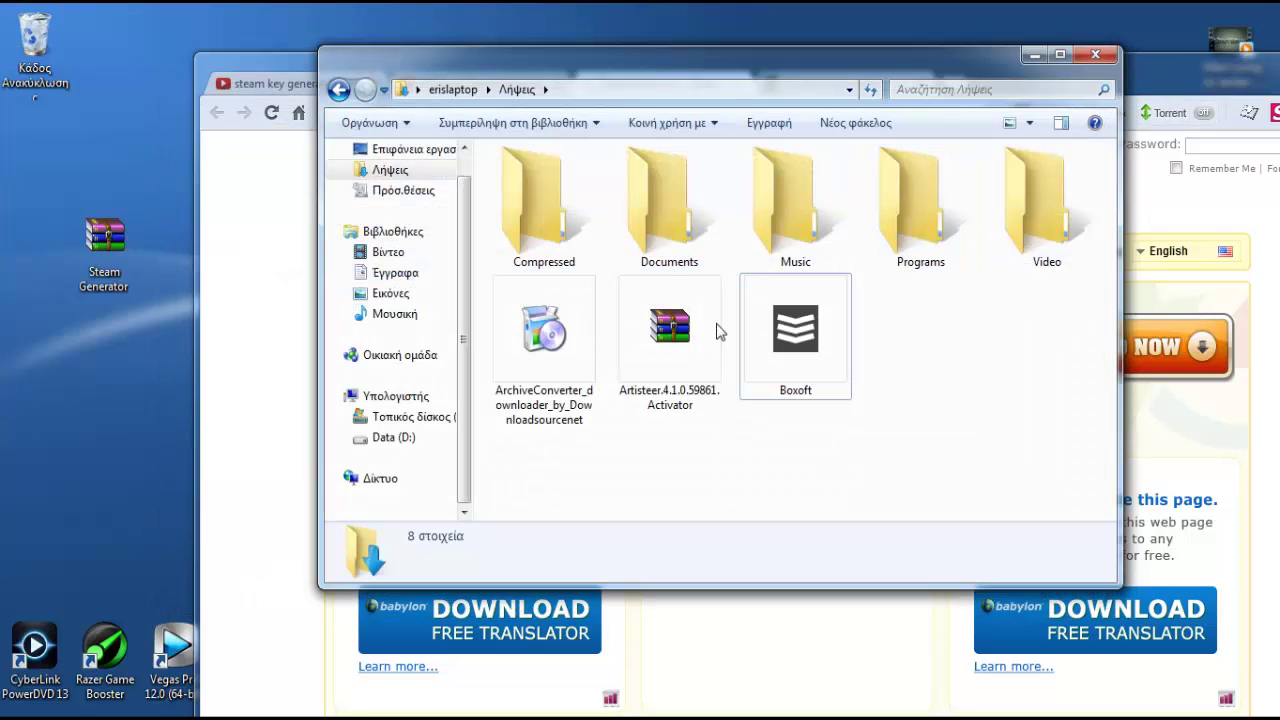
drag(544, 335, 51, 52)
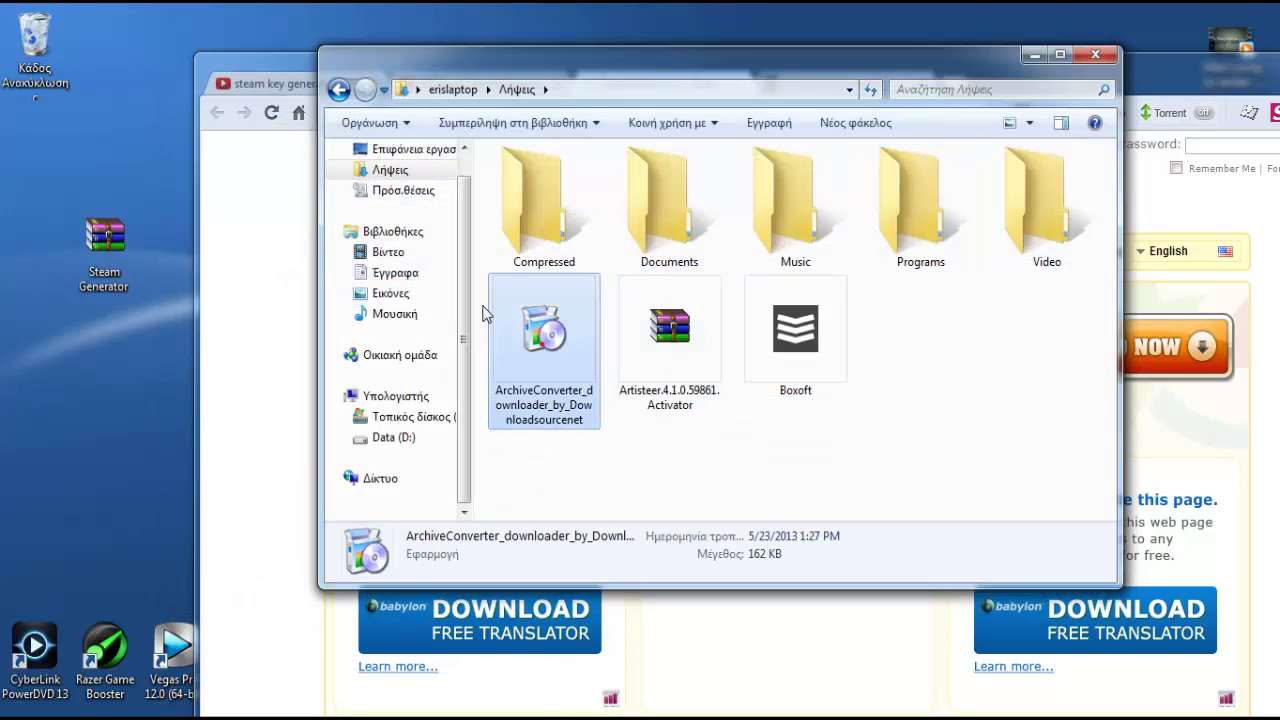
click(1095, 54)
drag(1095, 58, 1037, 18)
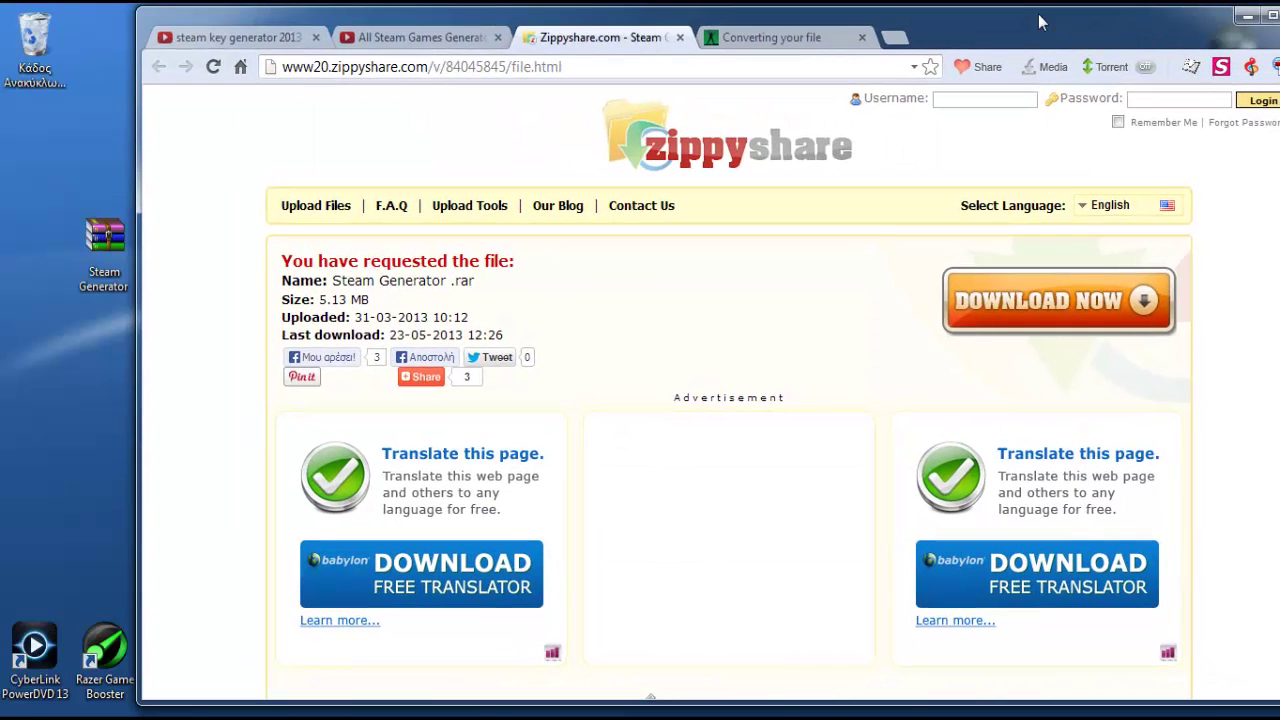
- On the Online-Convert tab, pick the archive converter with ZIP as the target
click(732, 40)
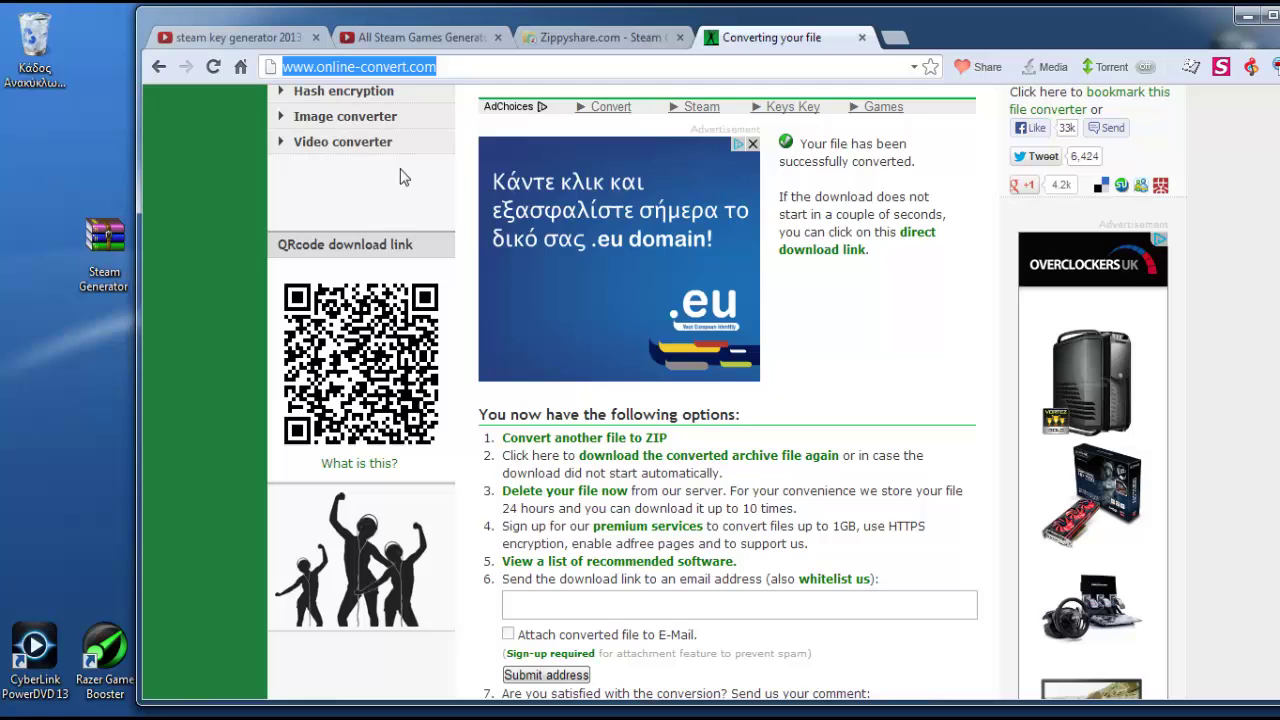
scroll(432, 215, up, 3)
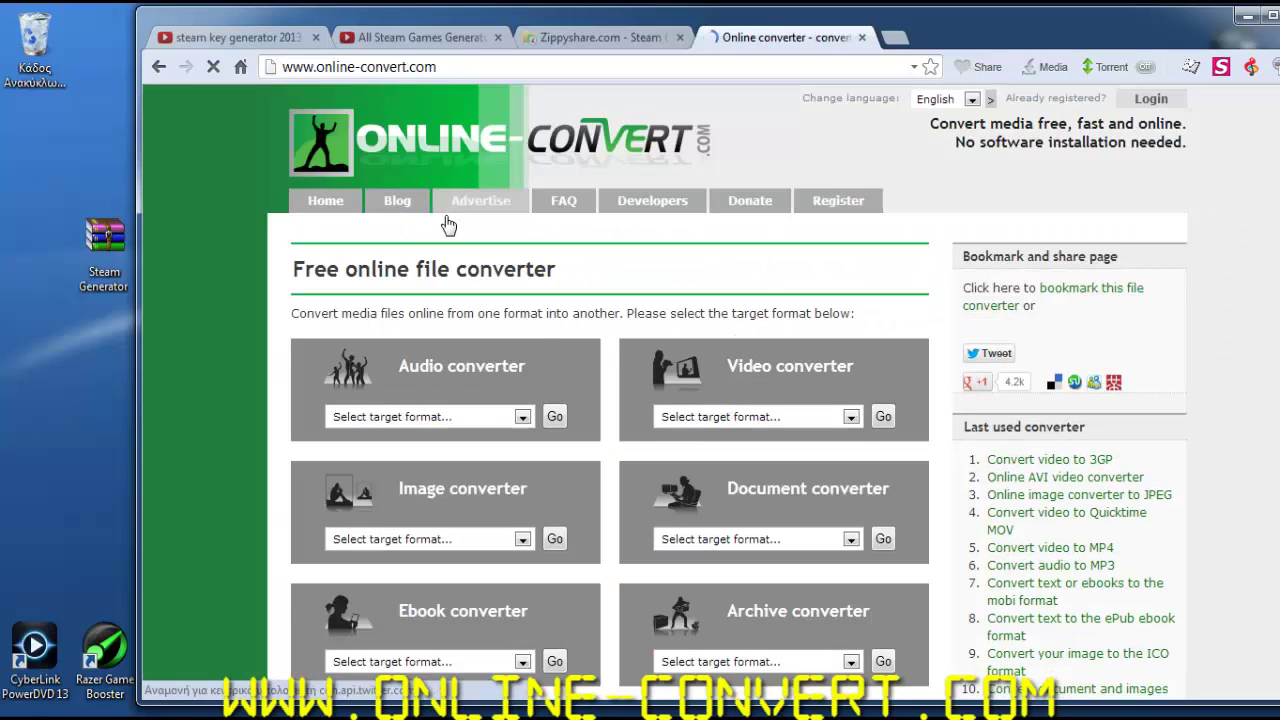
scroll(405, 277, down, 2)
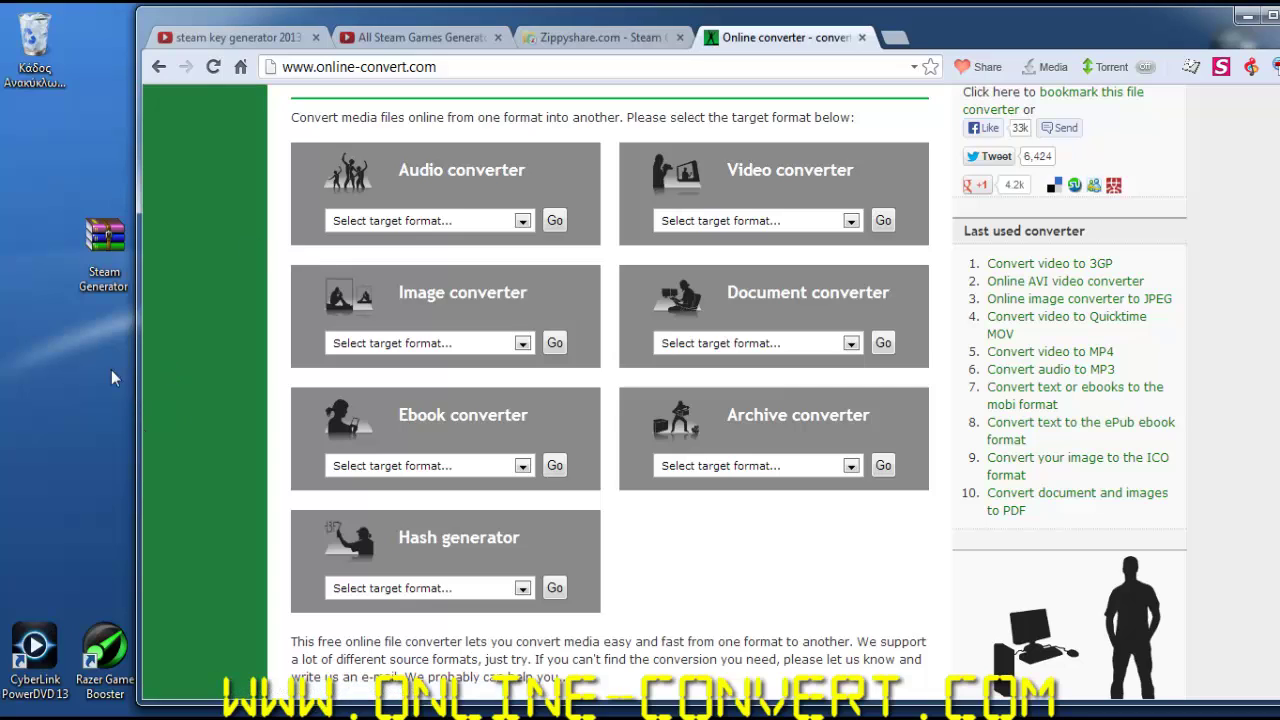
drag(124, 245, 55, 245)
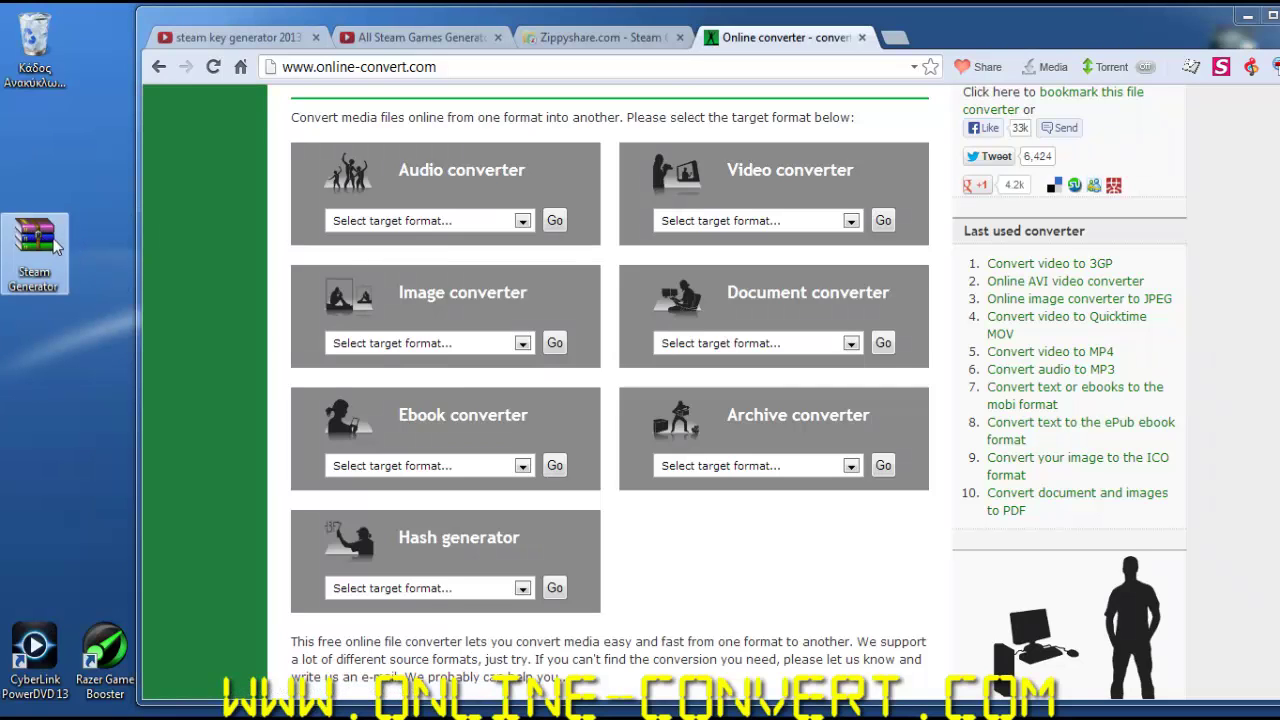
click(851, 467)
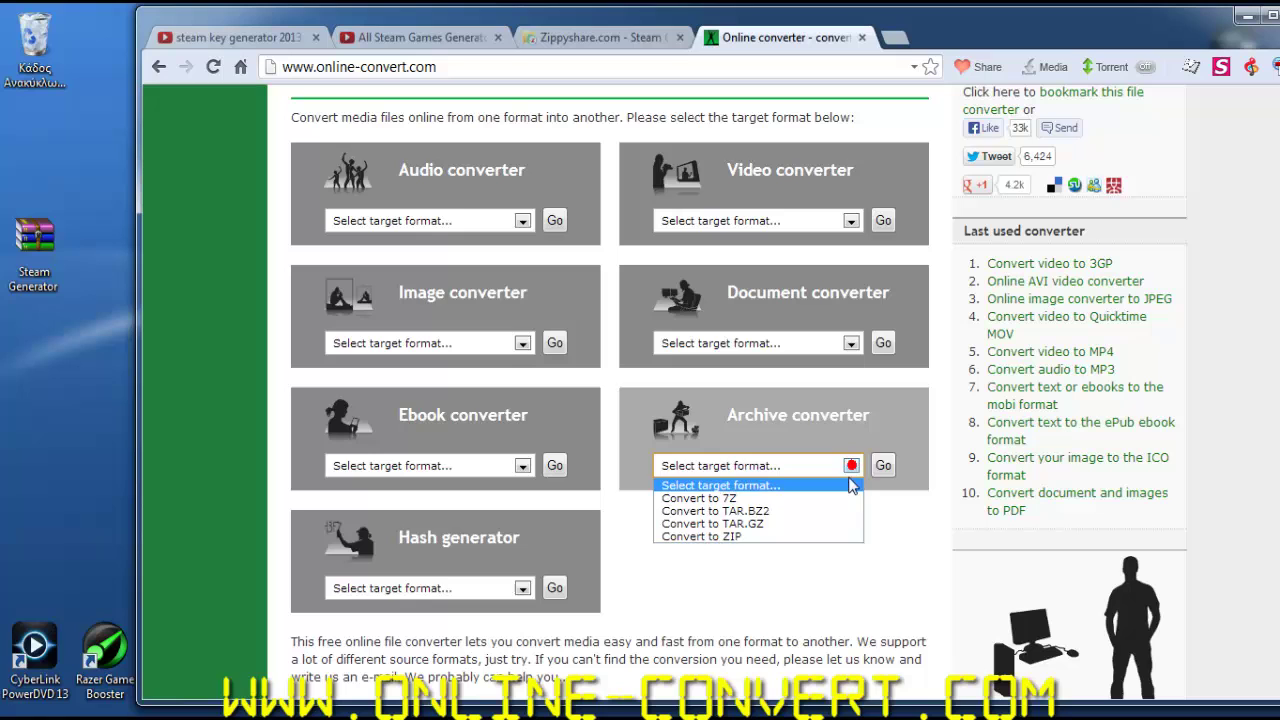
click(700, 537)
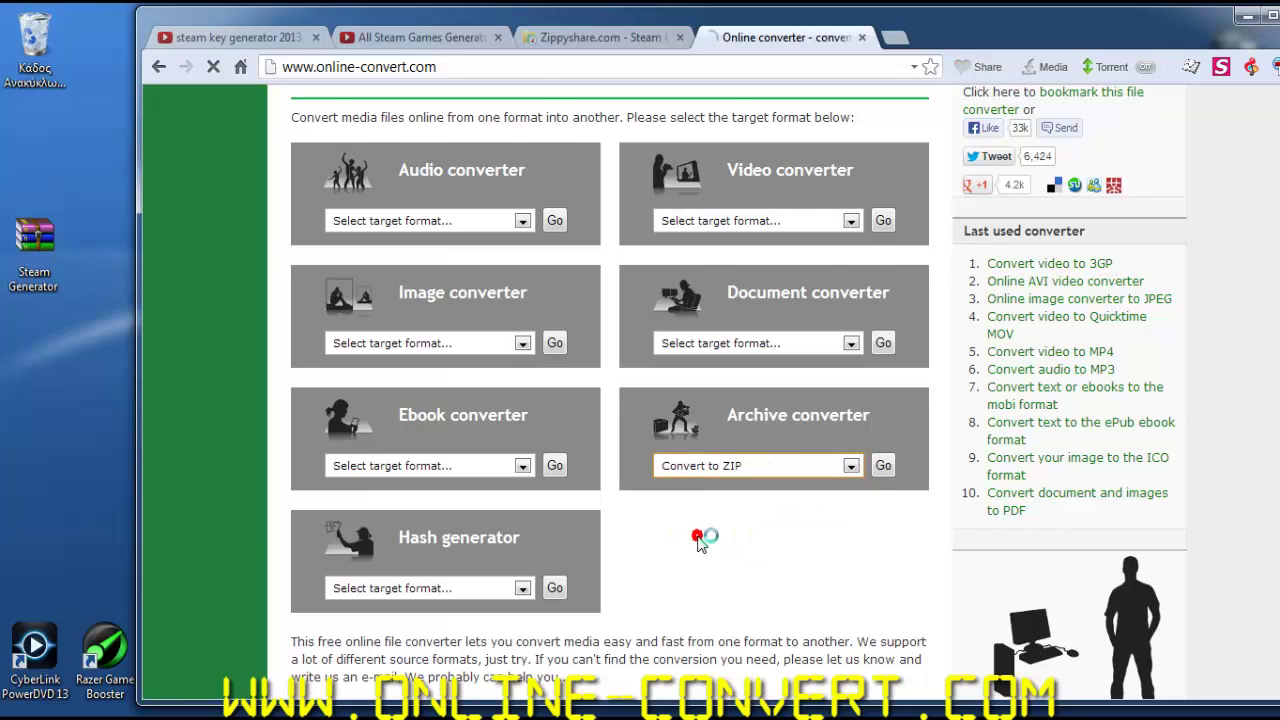
- Choose the Steam Generator archive as the upload file and submit it for conversion
scroll(598, 490, down, 3)
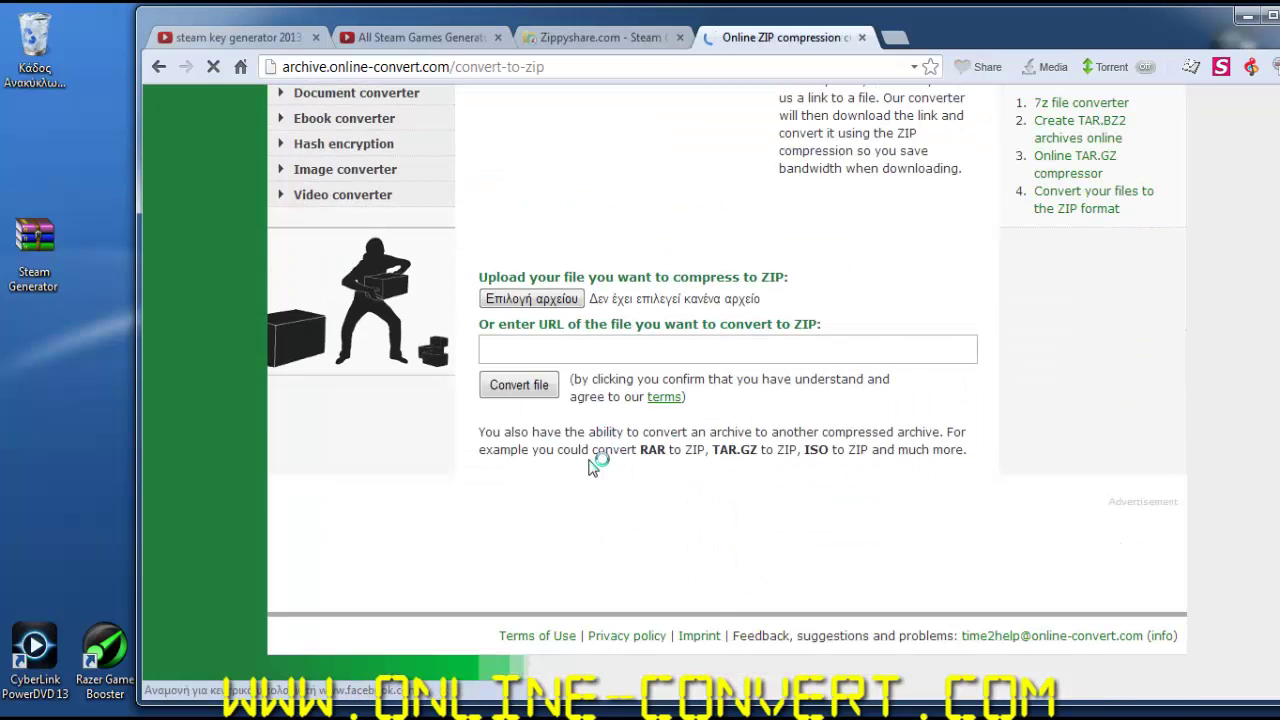
click(521, 302)
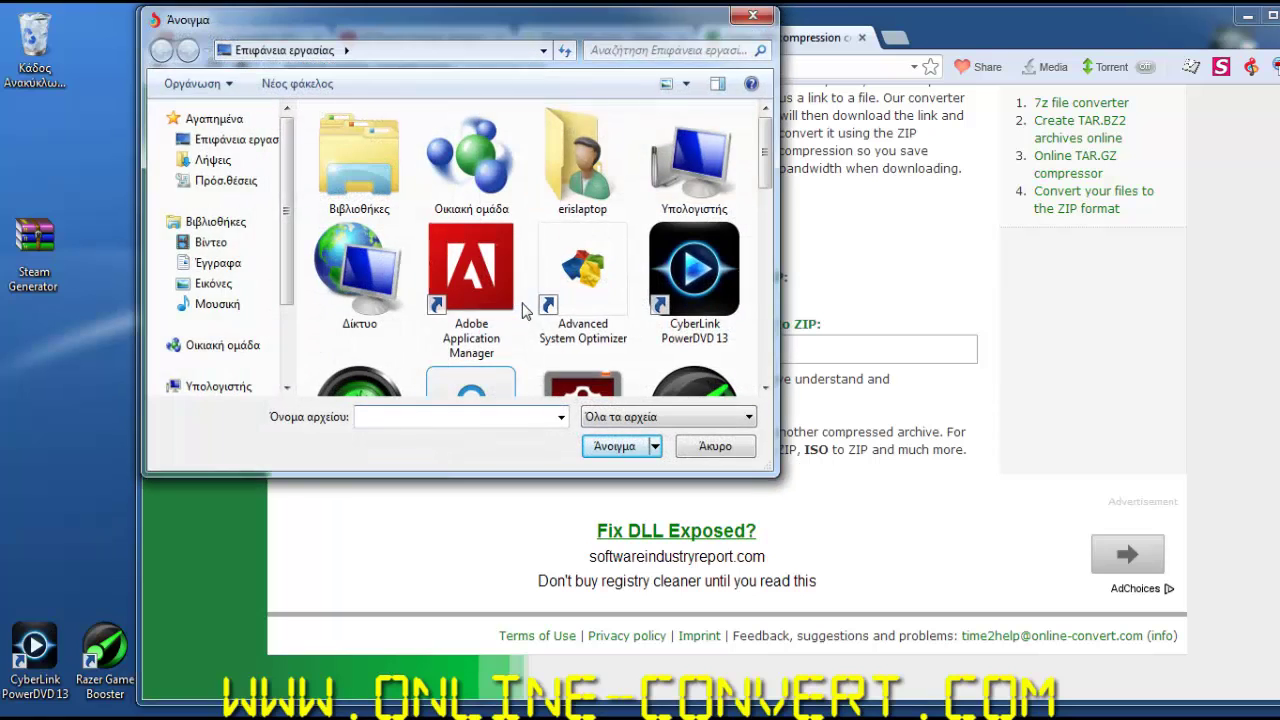
scroll(762, 145, down, 2)
scroll(583, 138, down, 5)
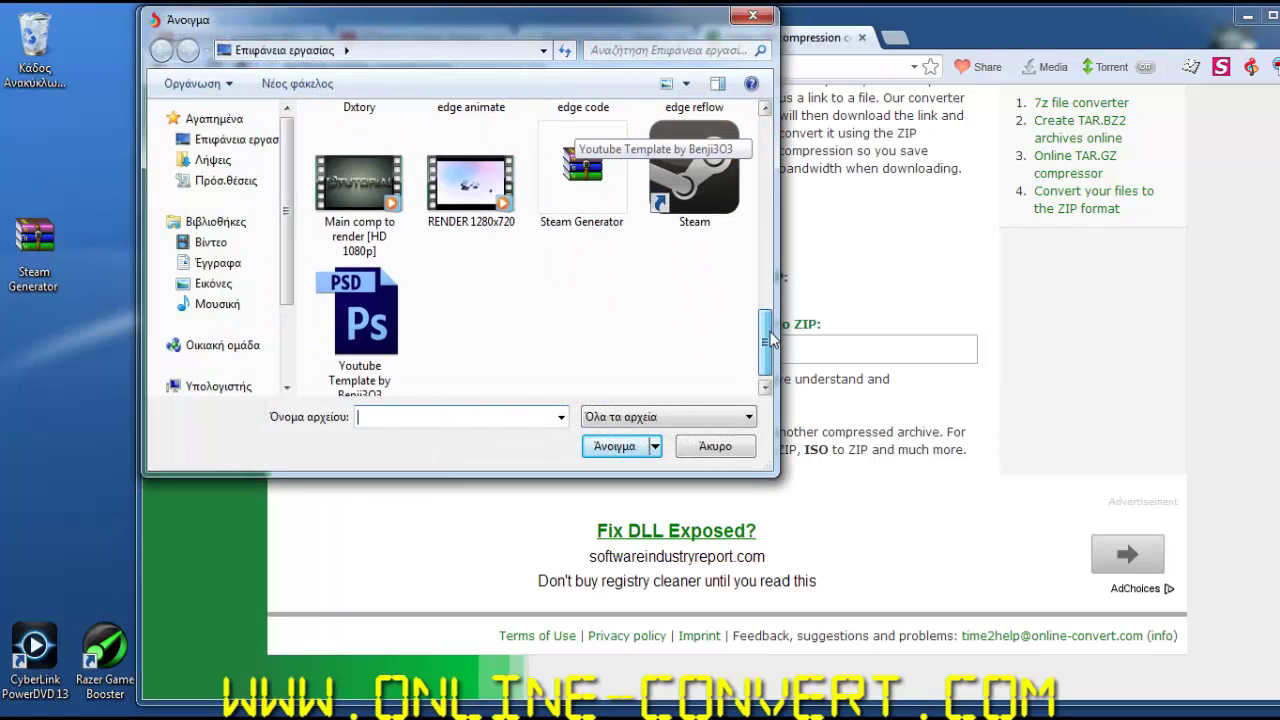
click(585, 195)
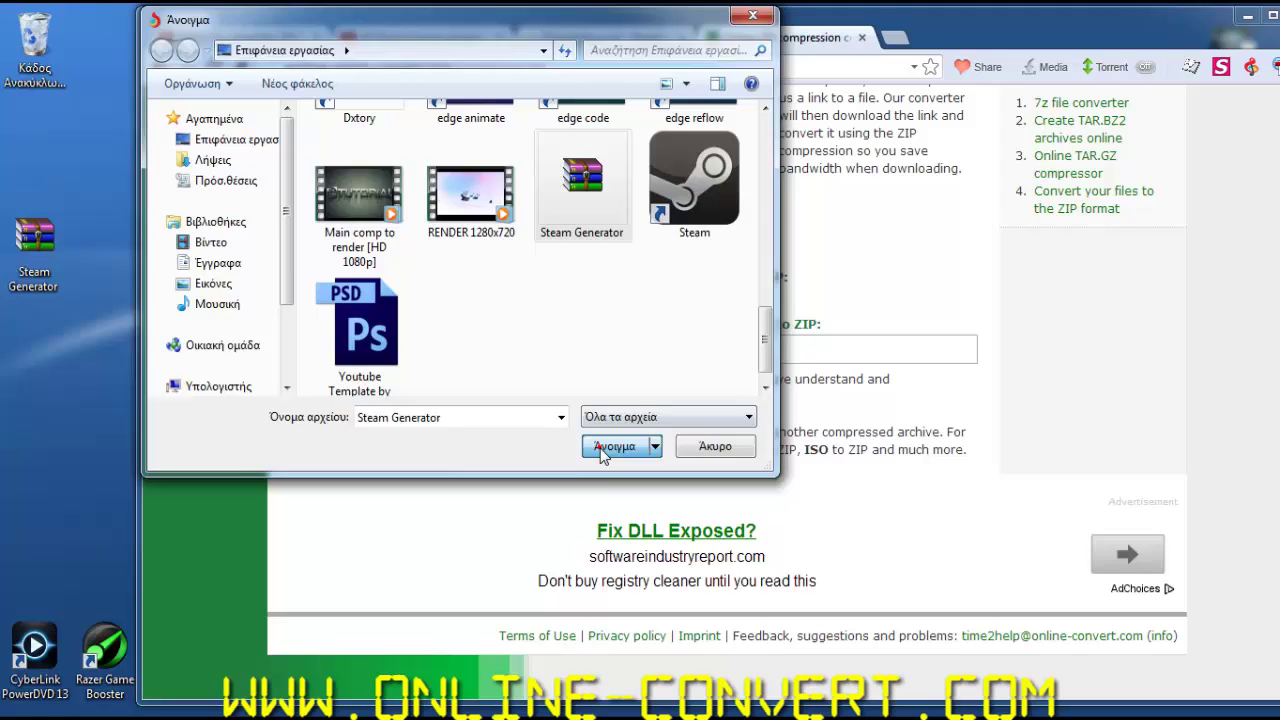
click(616, 446)
click(519, 384)
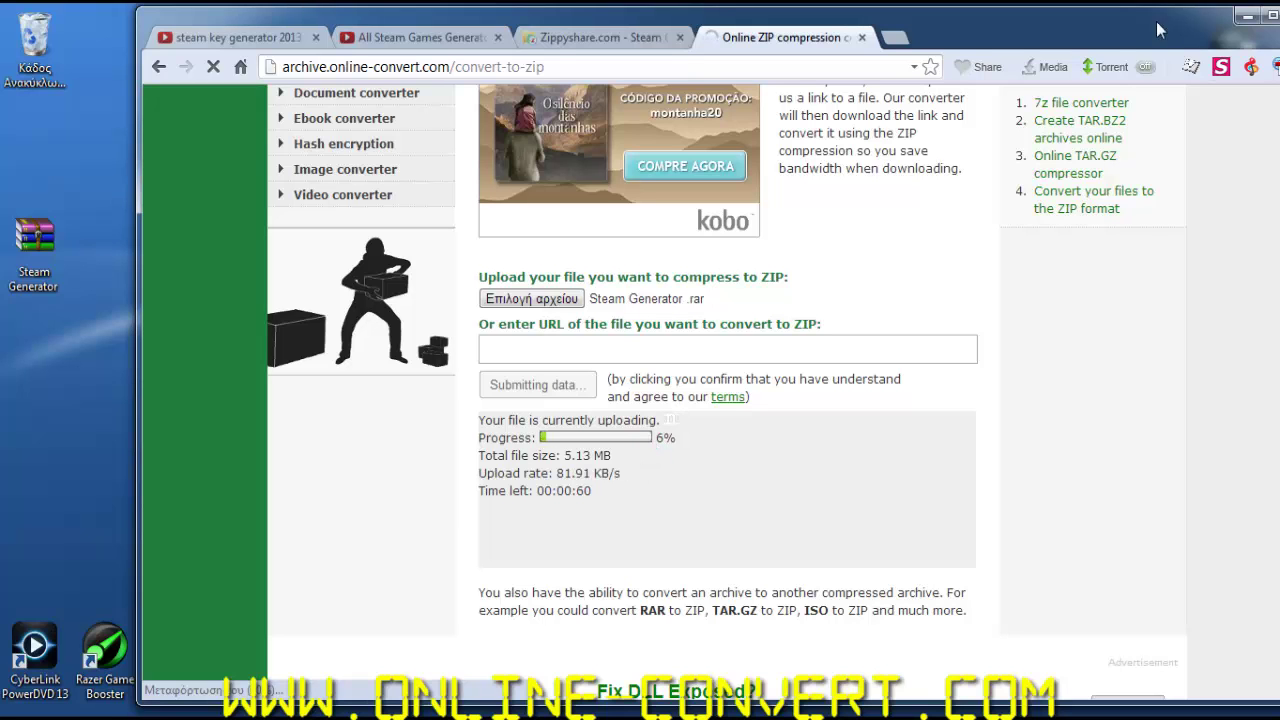
- Move the browser aside and wait until Steam_Generator_.zip finishes converting and downloading
drag(1127, 40, 1026, 39)
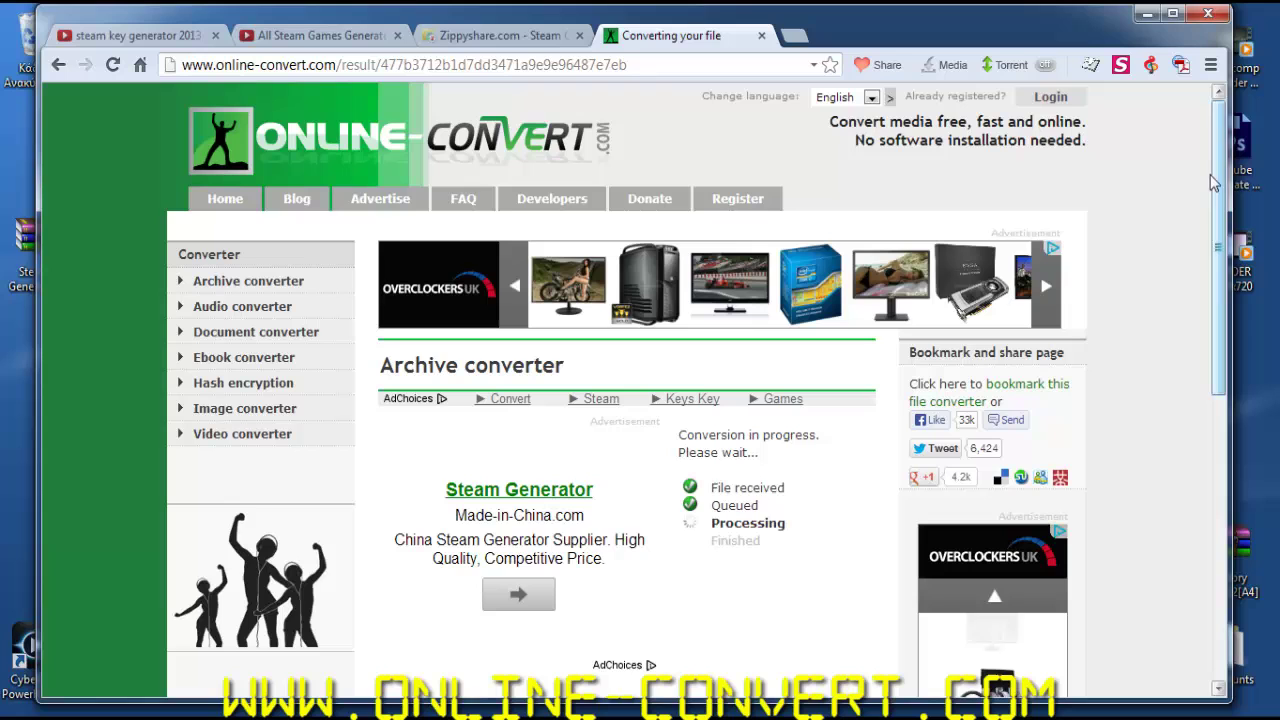
drag(1216, 180, 1216, 243)
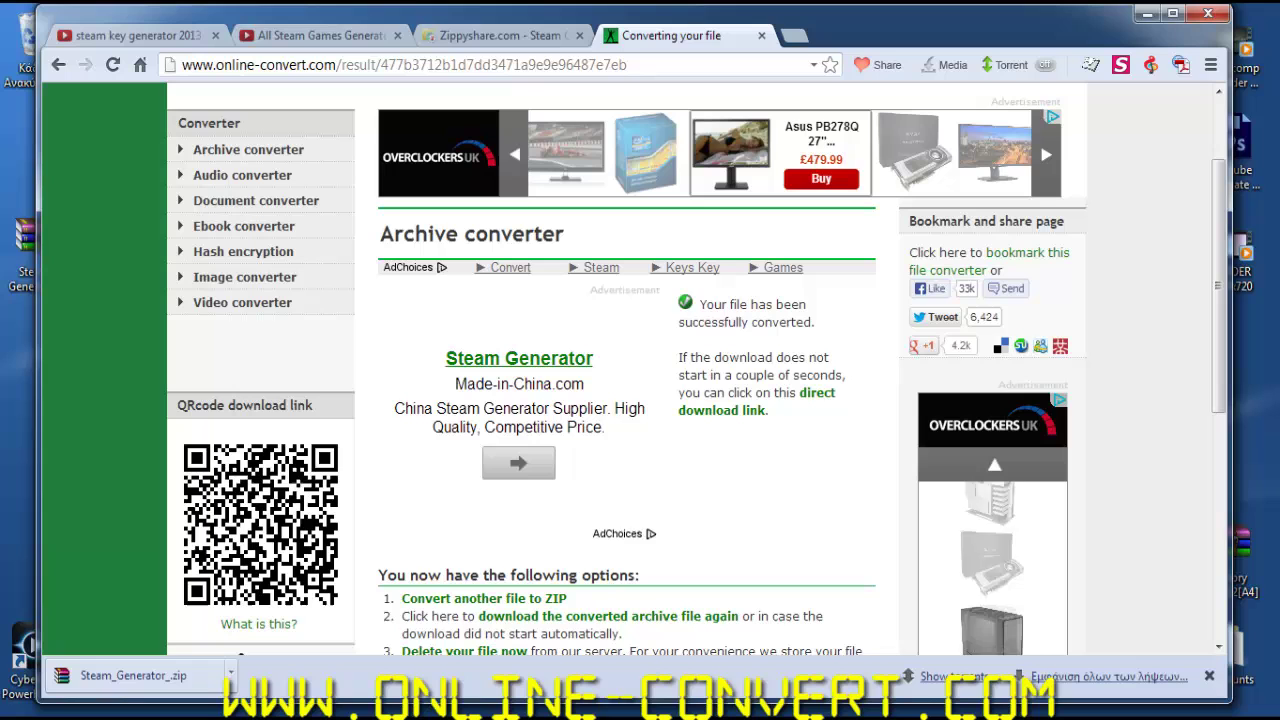
- Dismiss the download notice and move Steam_Generator_ from Downloads onto the desktop
click(1209, 676)
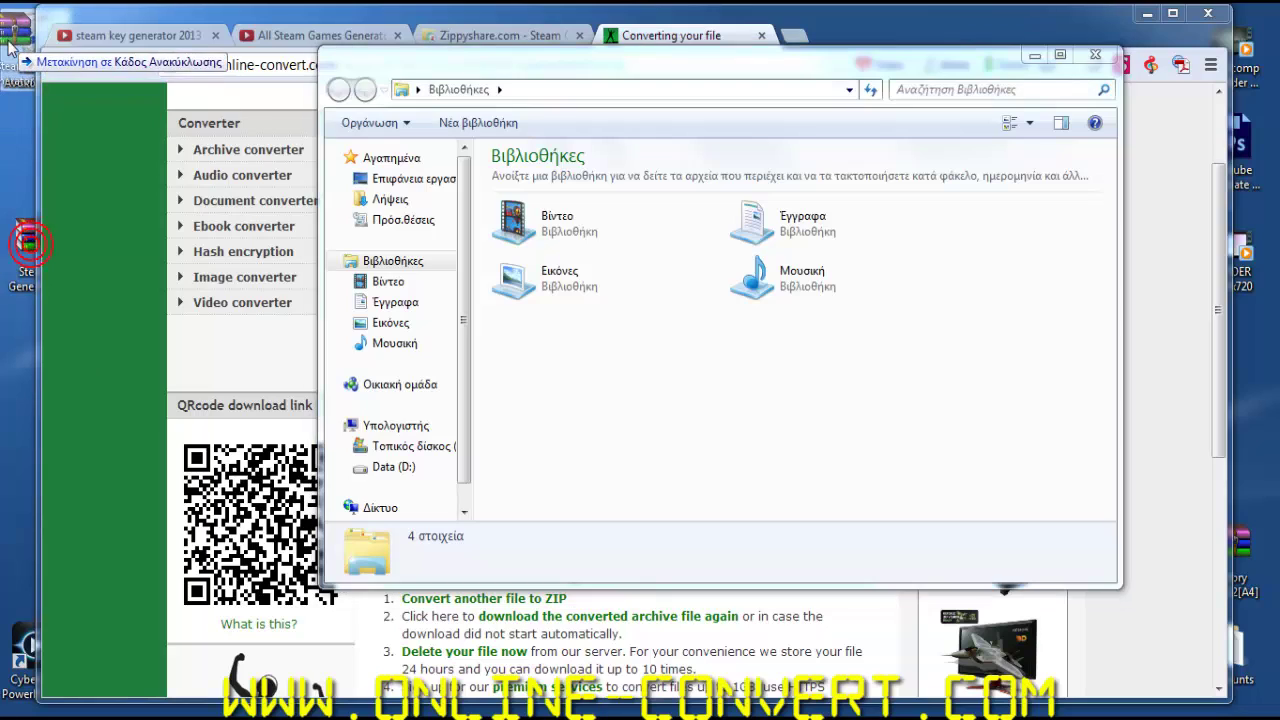
click(390, 199)
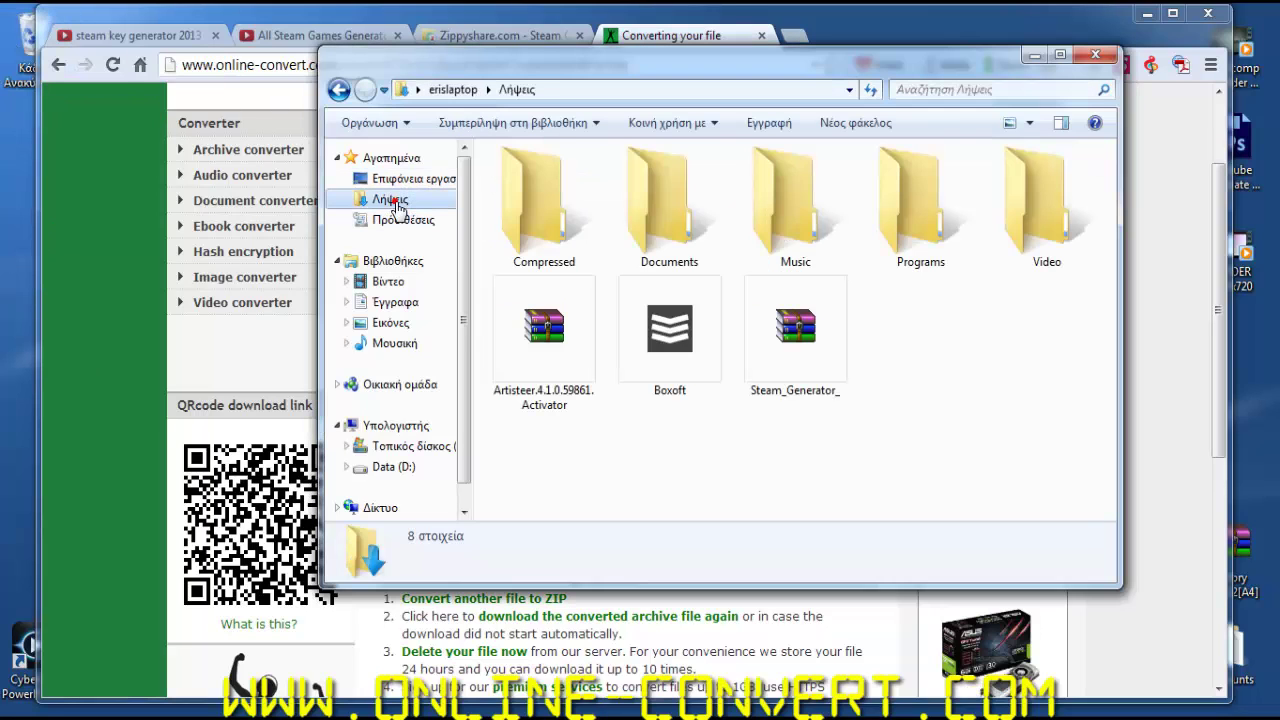
drag(790, 330, 12, 275)
click(1095, 55)
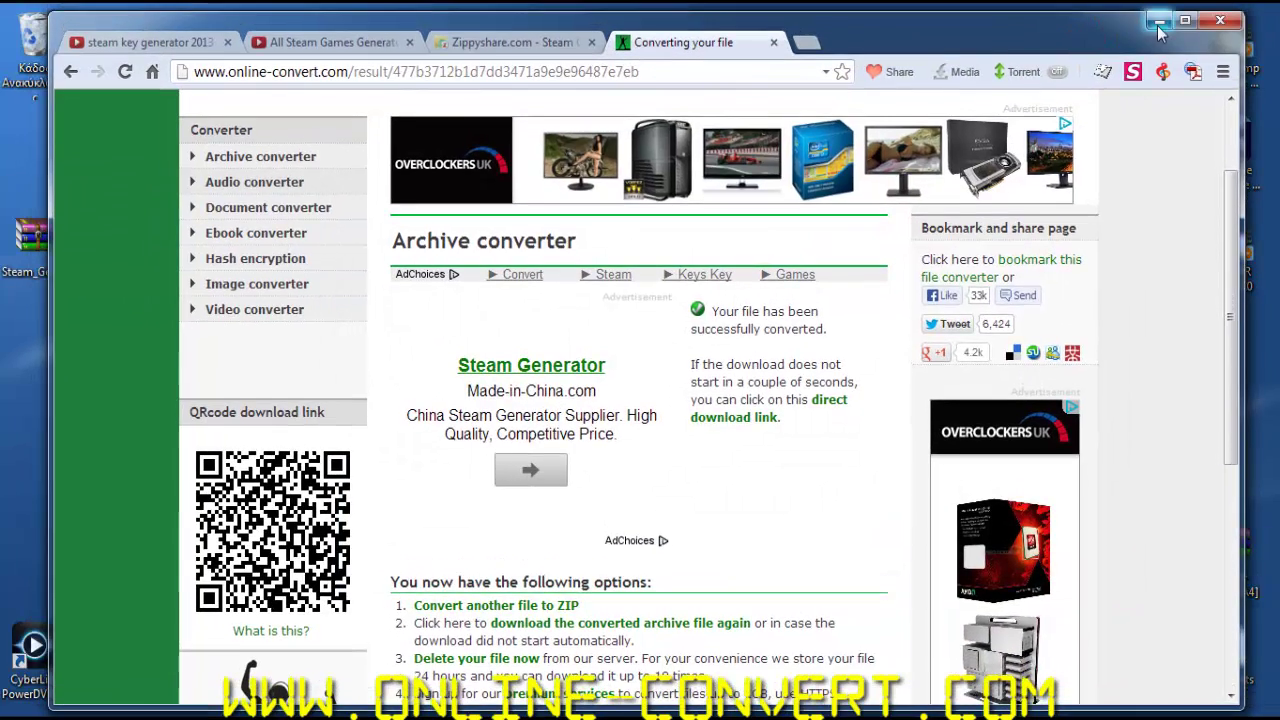
- Open the Steam_Generator_ ZIP and try running the inner program, which demands a password
click(1147, 14)
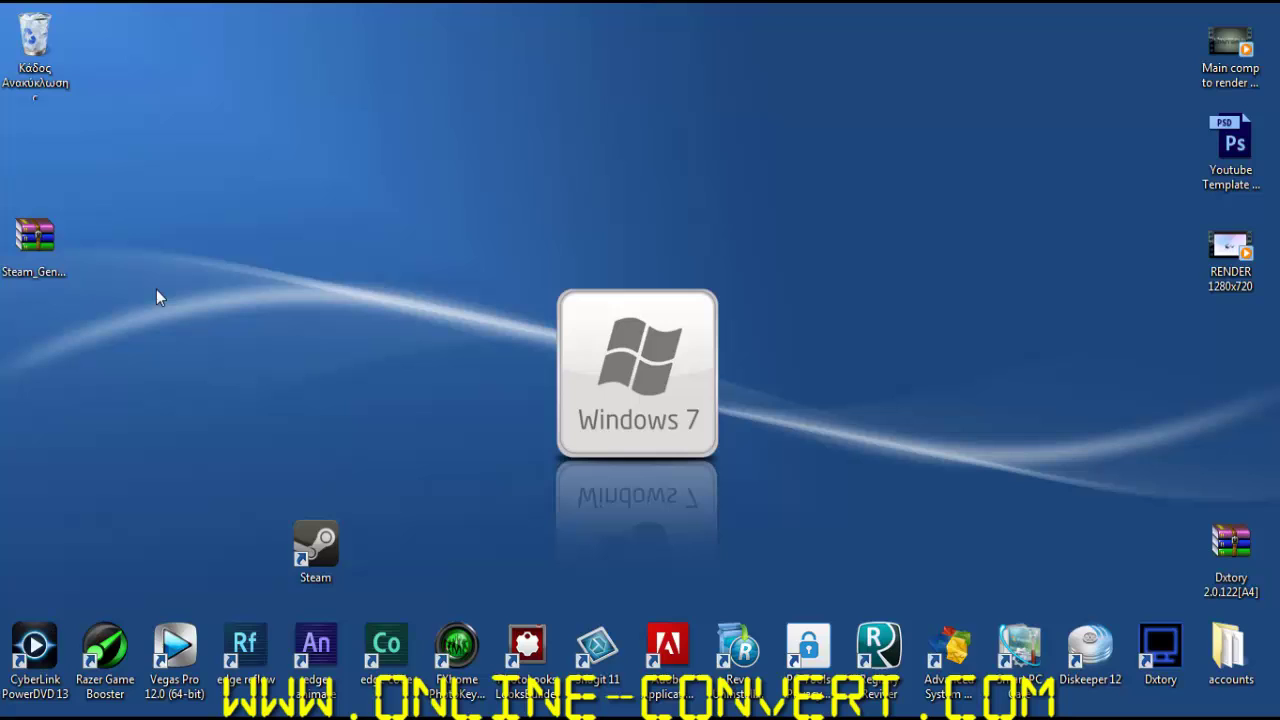
double_click(43, 245)
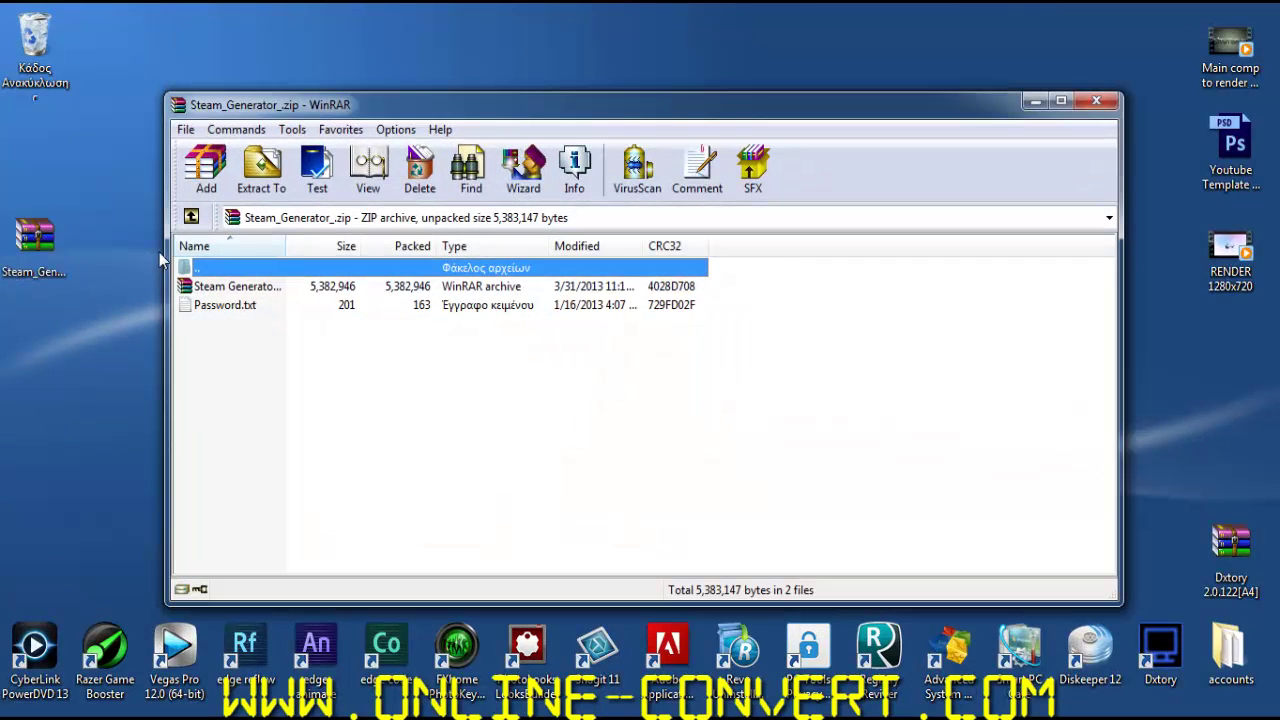
drag(308, 108, 316, 108)
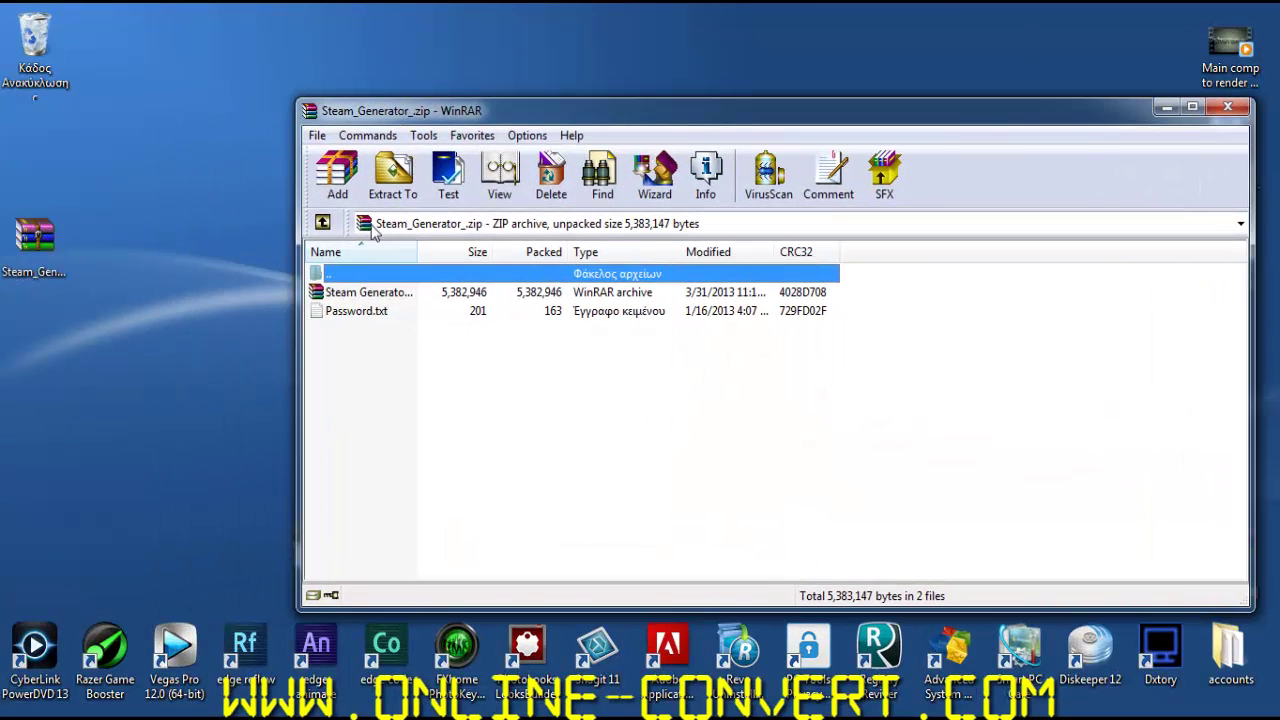
double_click(356, 289)
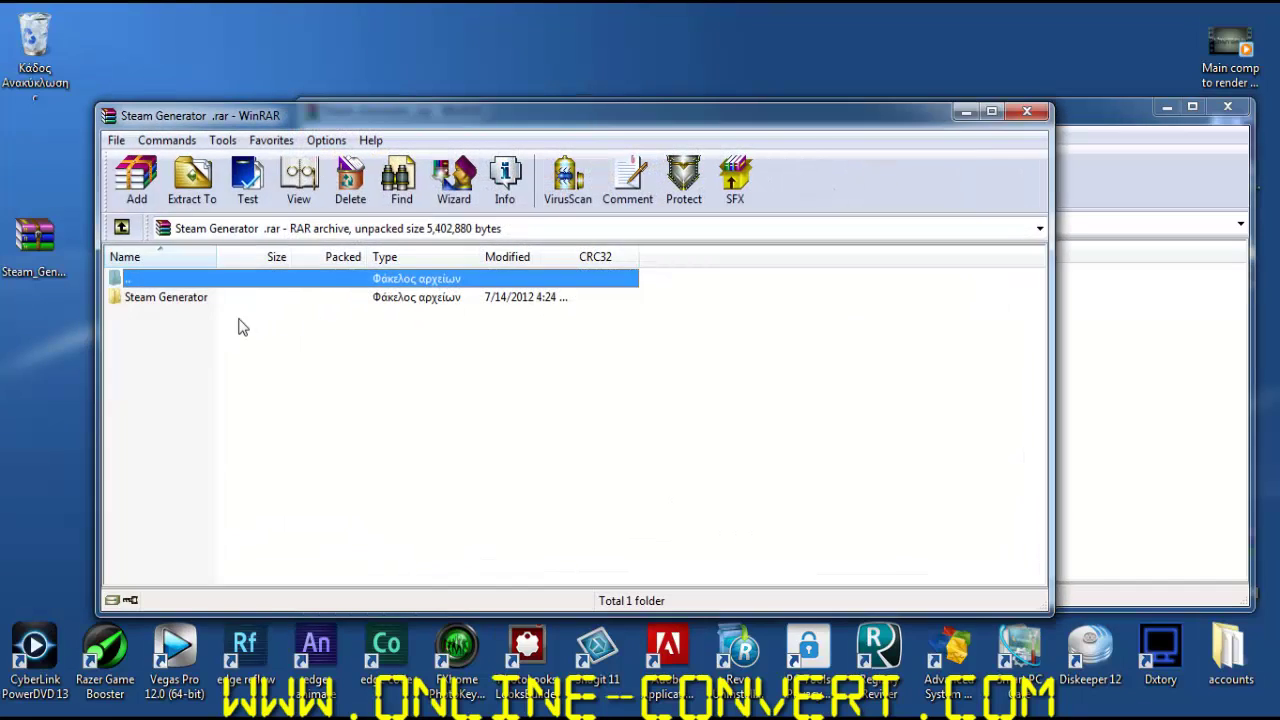
double_click(209, 304)
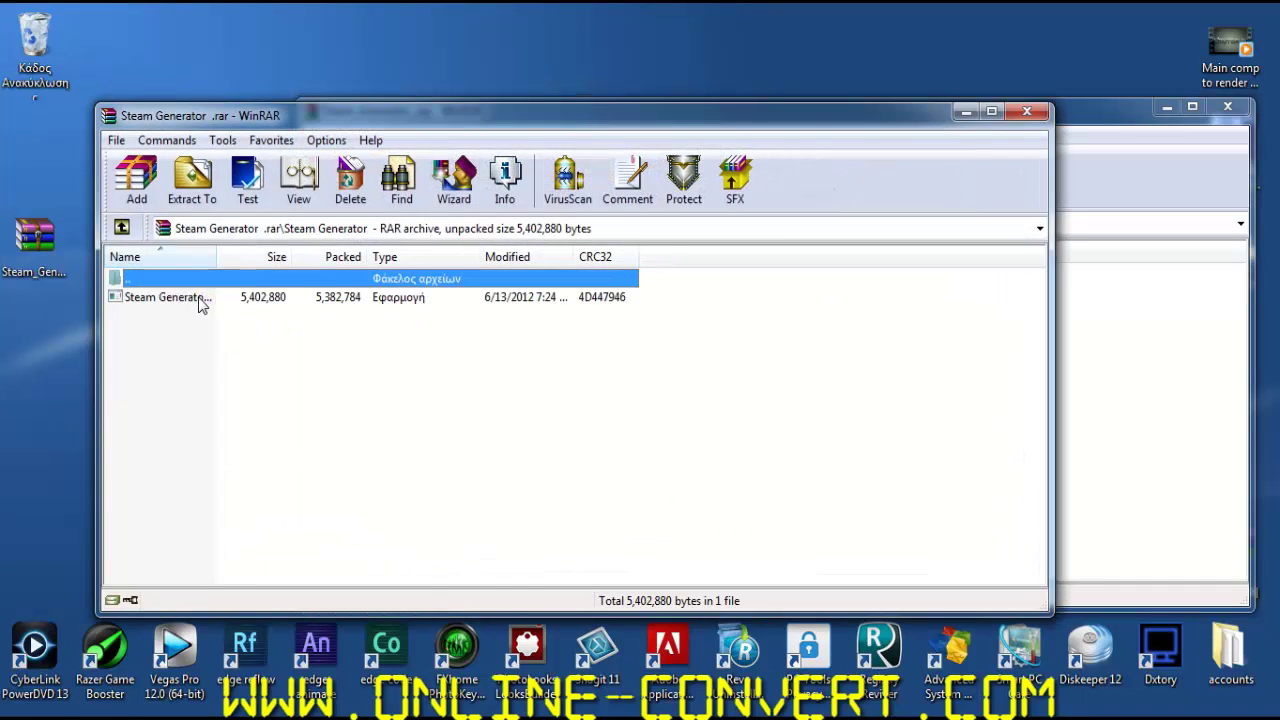
double_click(207, 302)
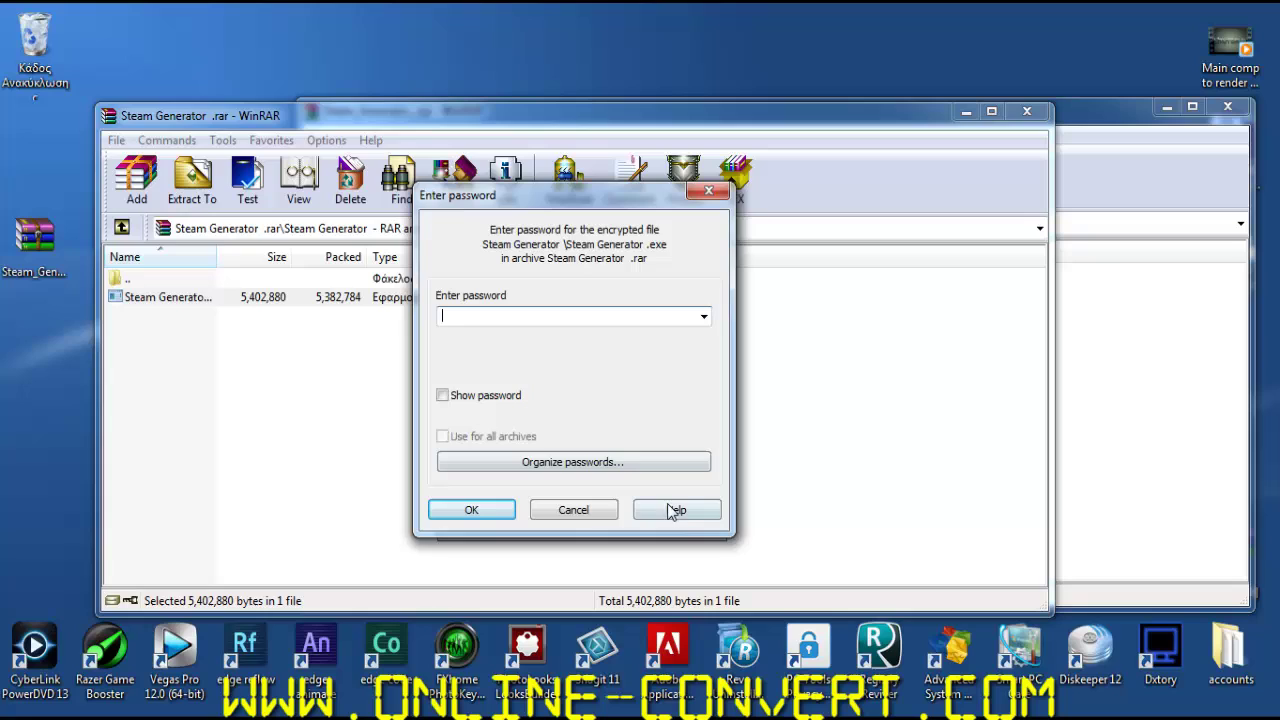
click(574, 508)
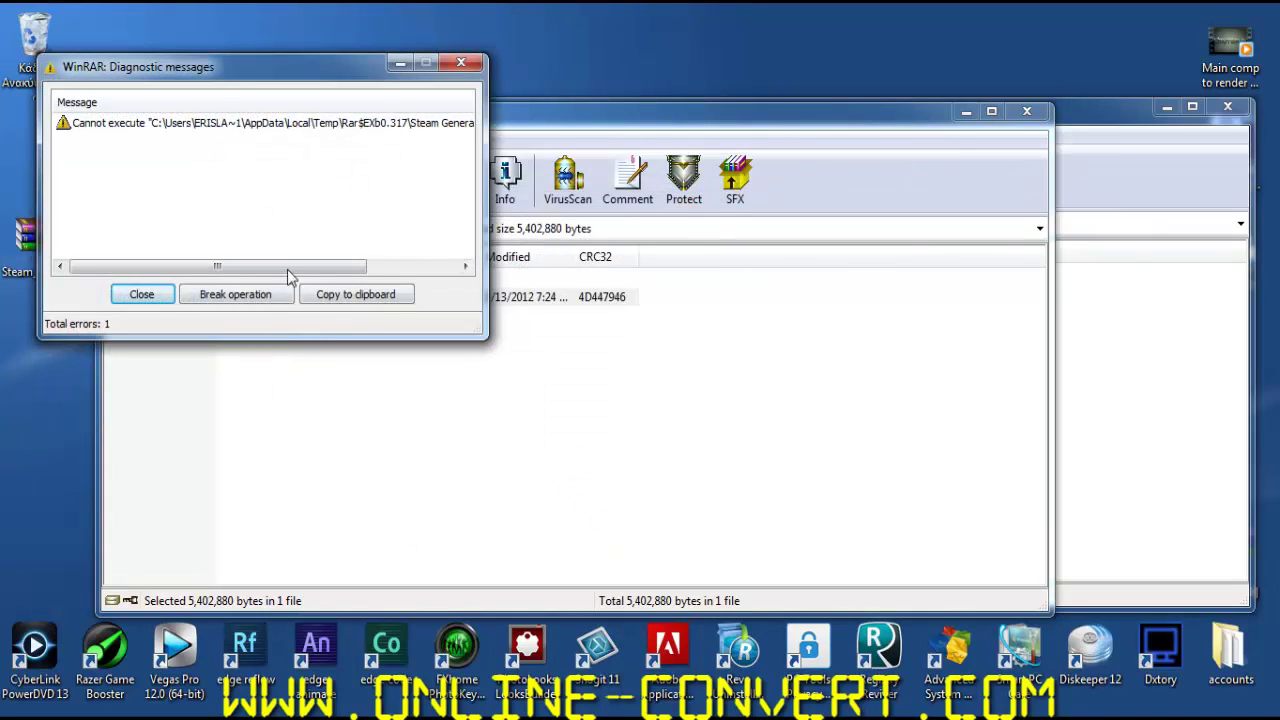
click(460, 63)
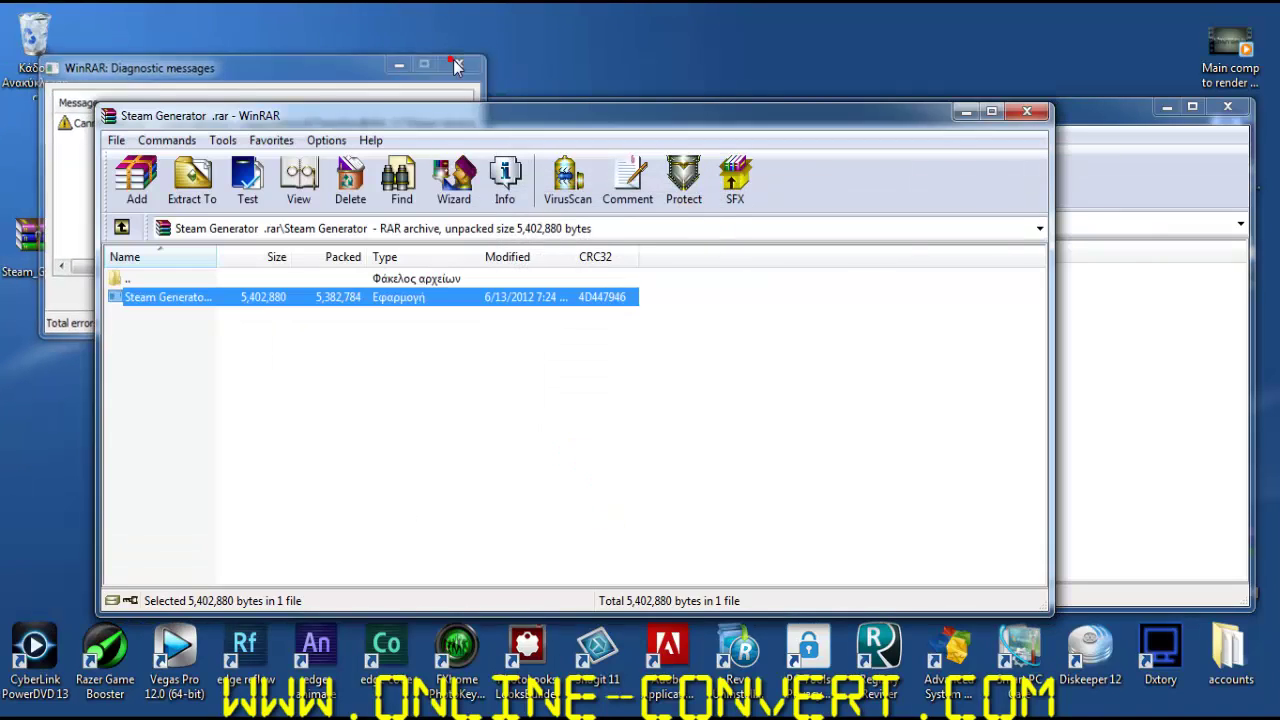
- Extract the inner Steam Generator archive to the desktop and delete the ZIP
click(1026, 111)
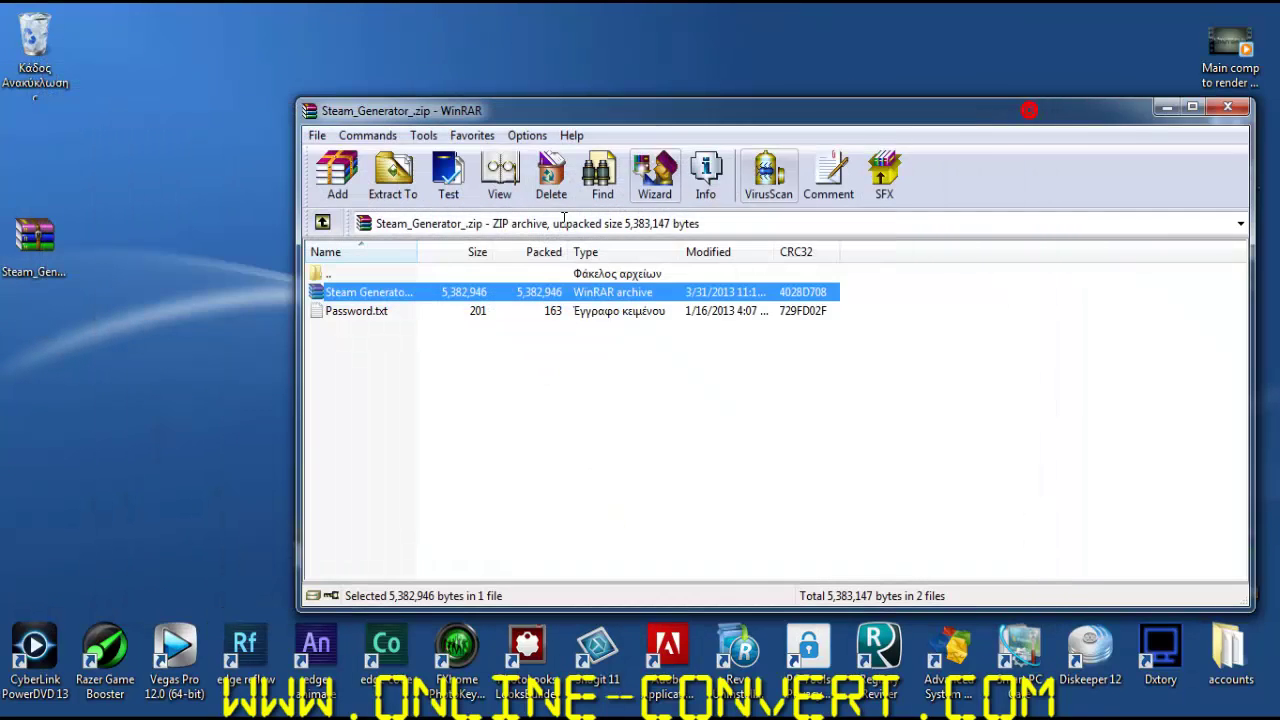
click(40, 245)
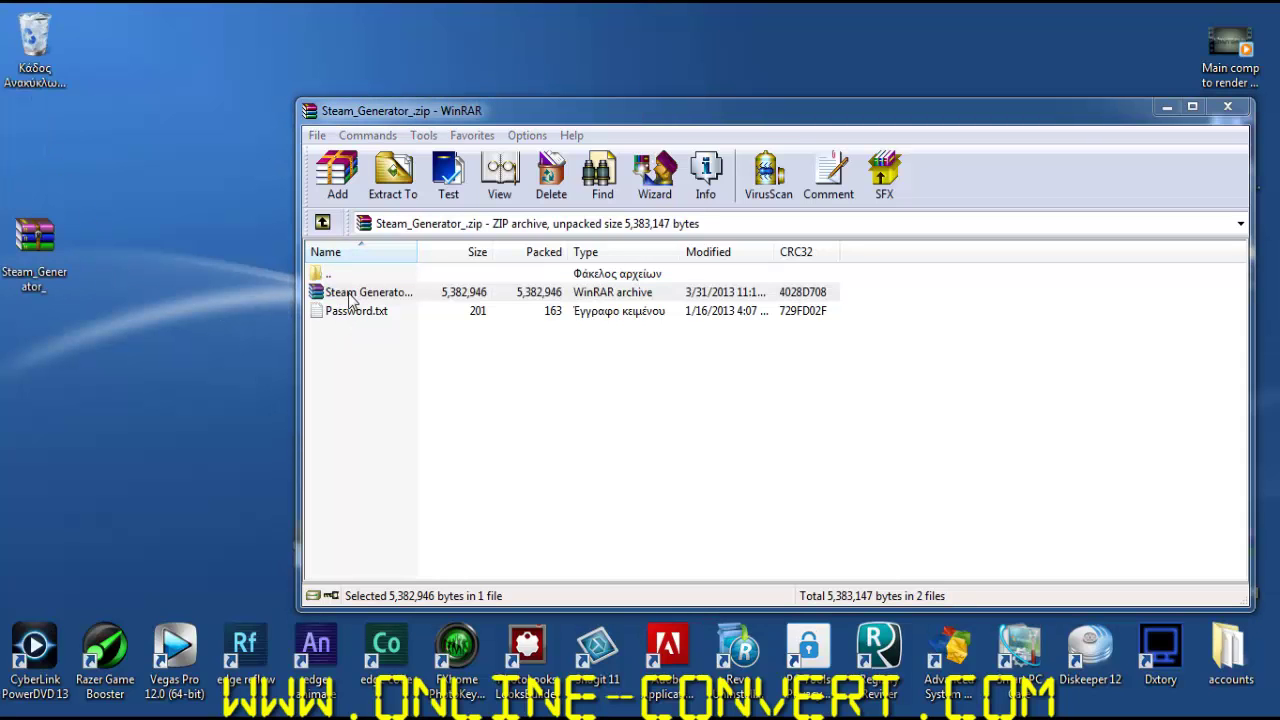
drag(370, 289, 27, 452)
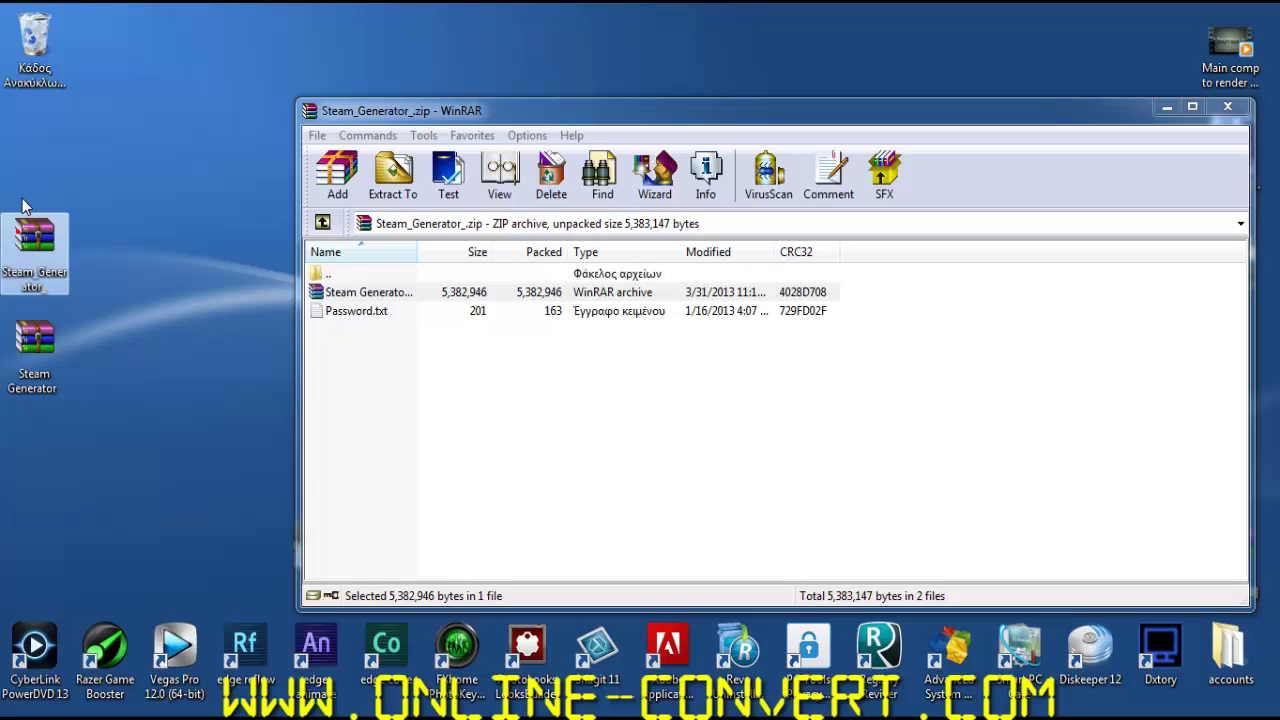
drag(20, 288, 35, 45)
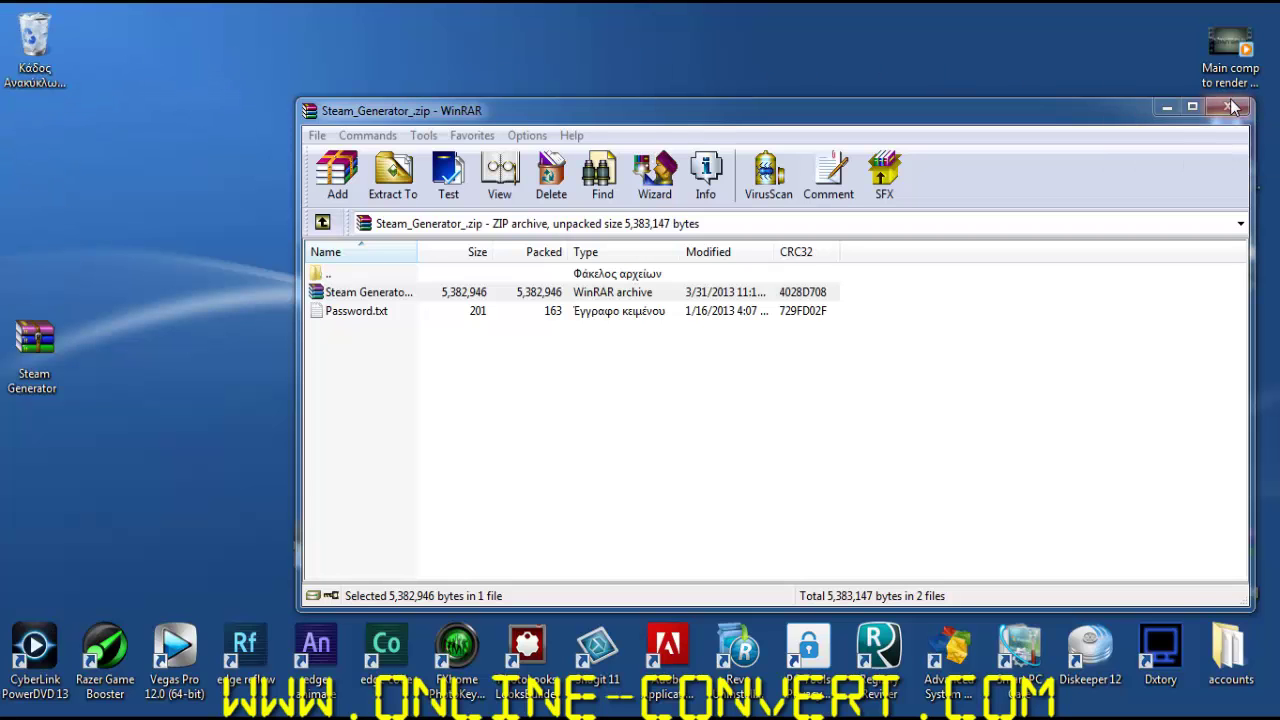
click(1166, 106)
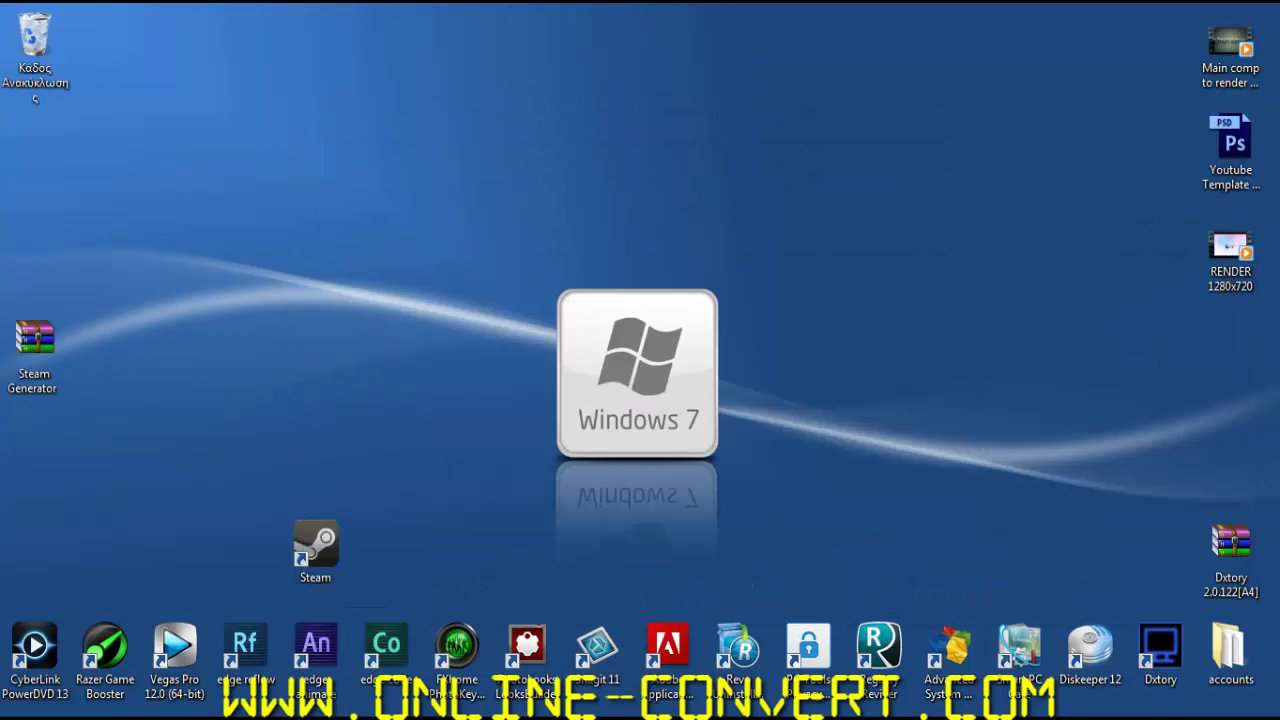
- Return to the conversion result tab and load the Online-Convert home page
key(alt+Tab)
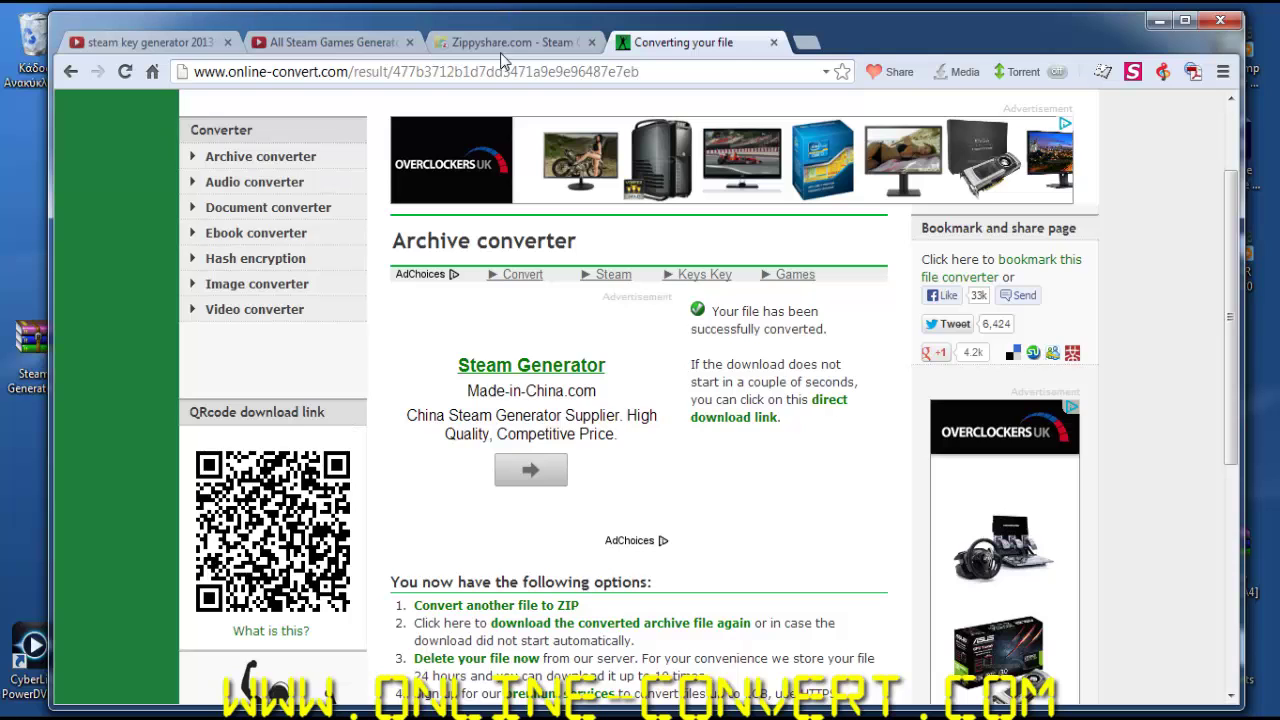
click(495, 42)
click(680, 42)
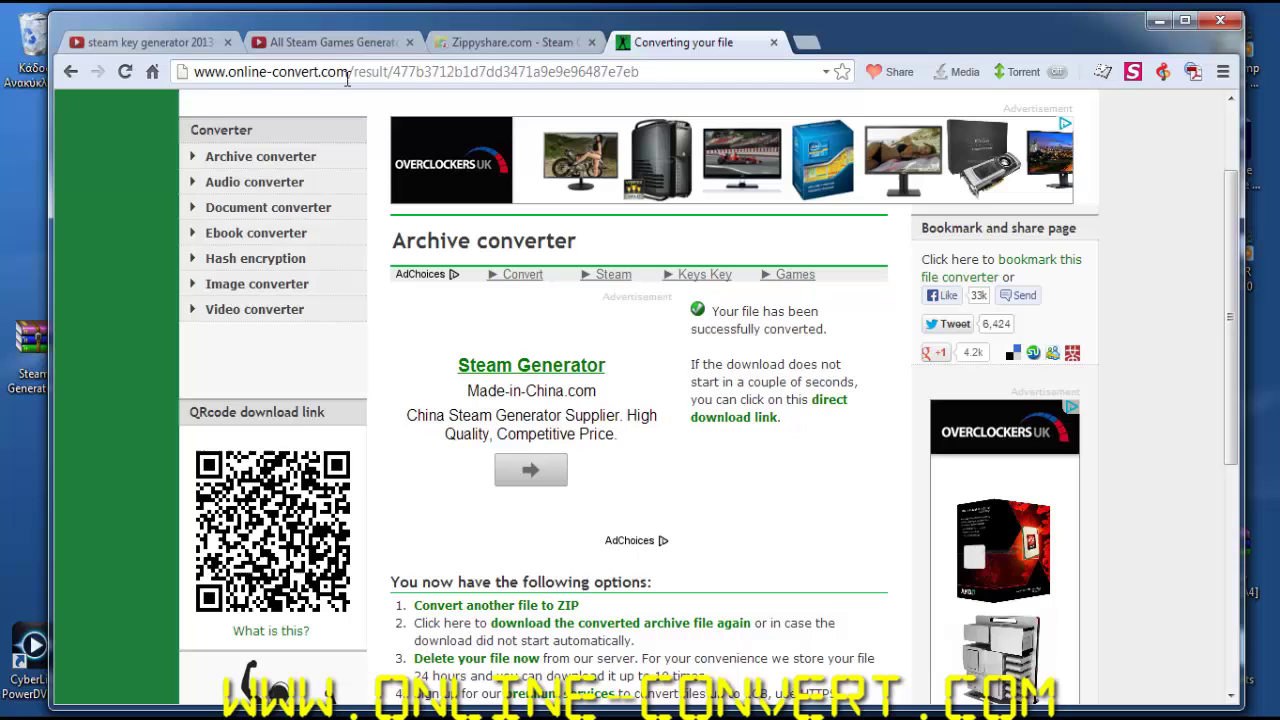
mouse_move(348, 72)
mouse_down()
mouse_move(580, 68)
mouse_move(648, 47)
mouse_up()
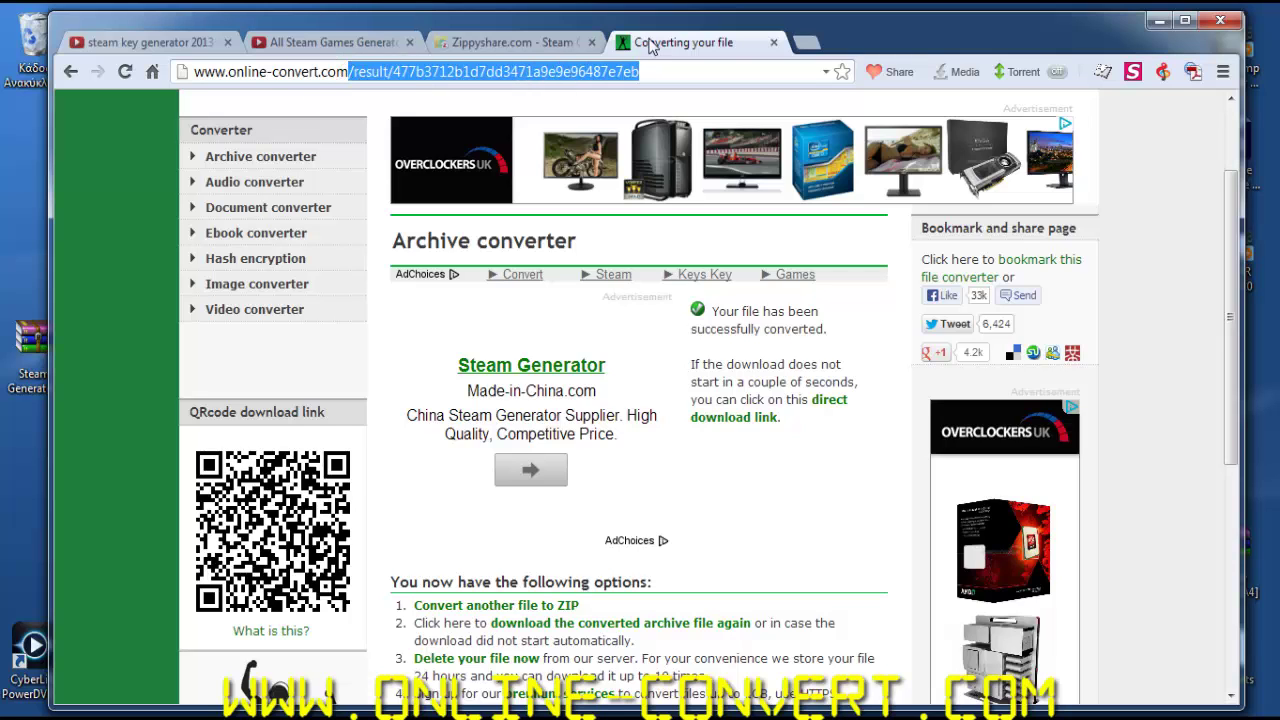
key(Delete)
key(Return)
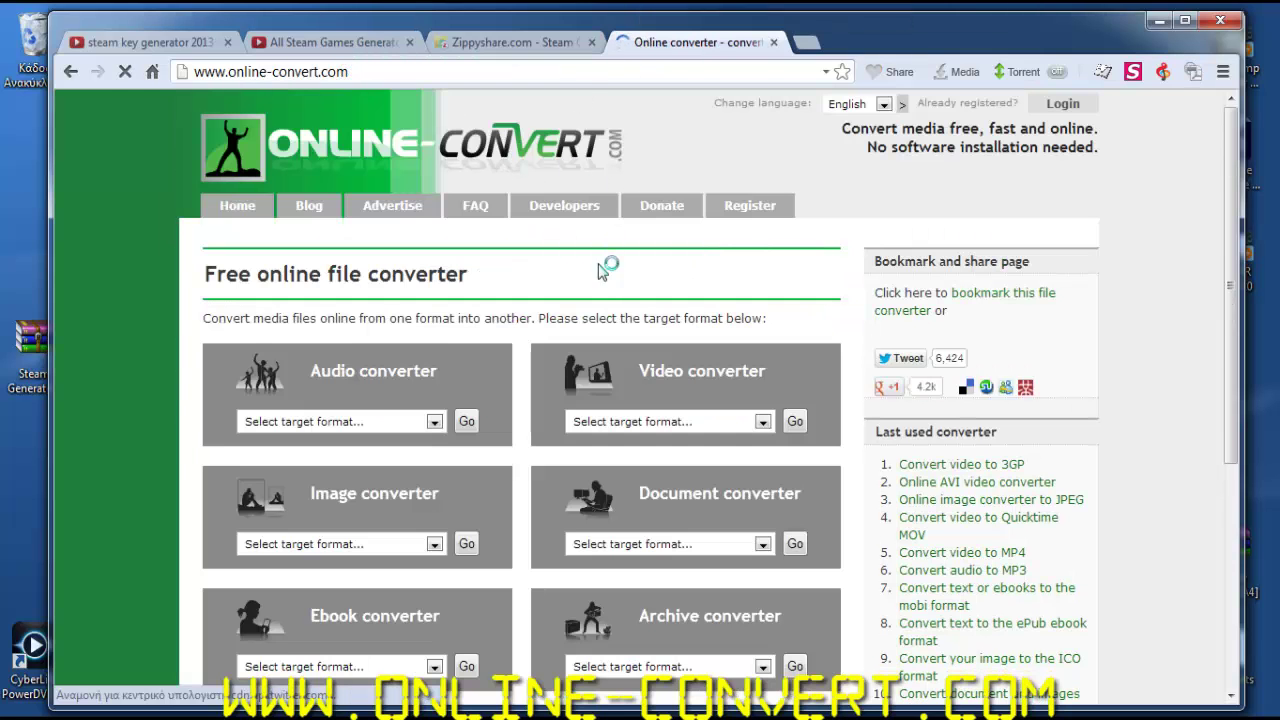
- Choose ZIP as the archive target and select the desktop Steam Generator file for upload
scroll(794, 400, down, 5)
click(762, 284)
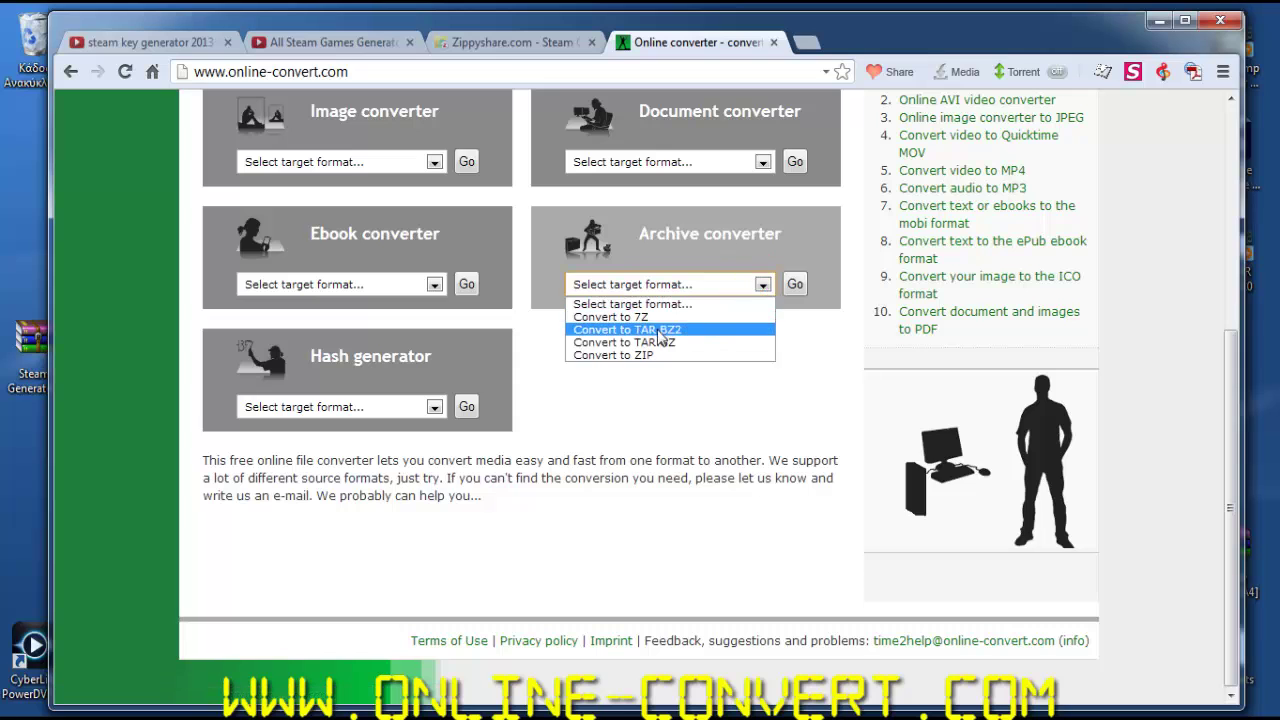
click(604, 354)
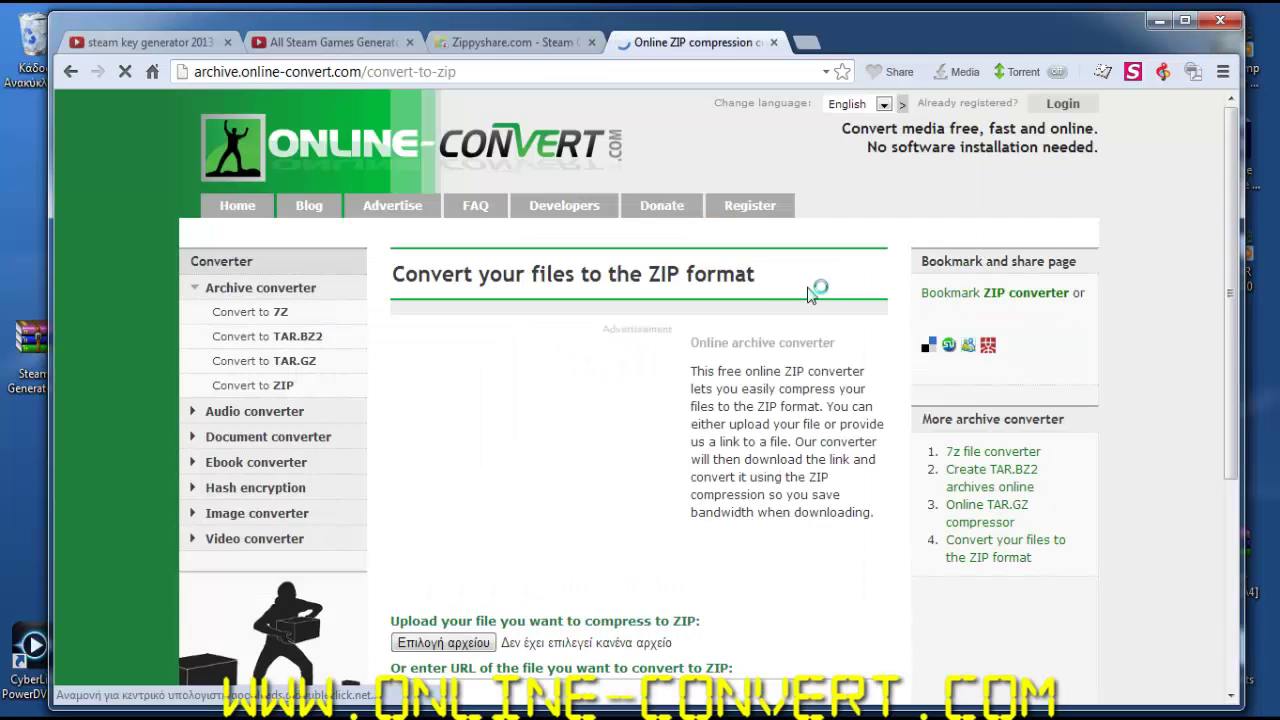
scroll(634, 406, down, 3)
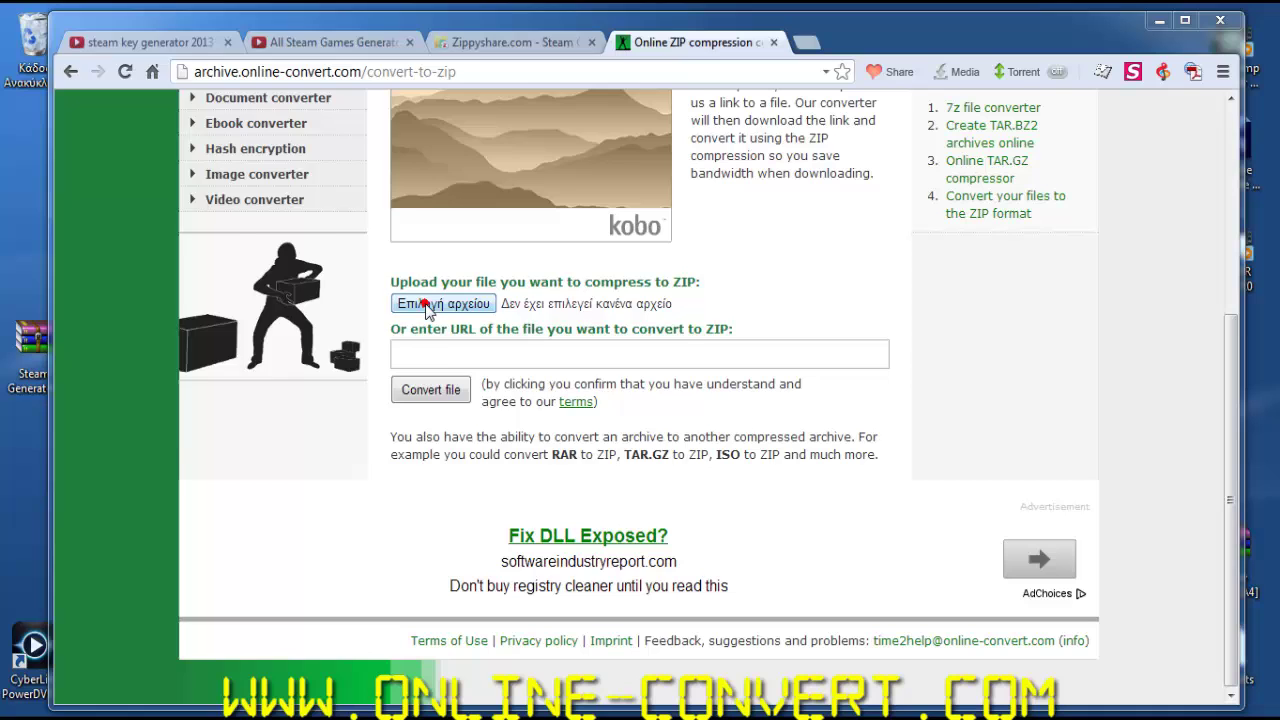
click(425, 304)
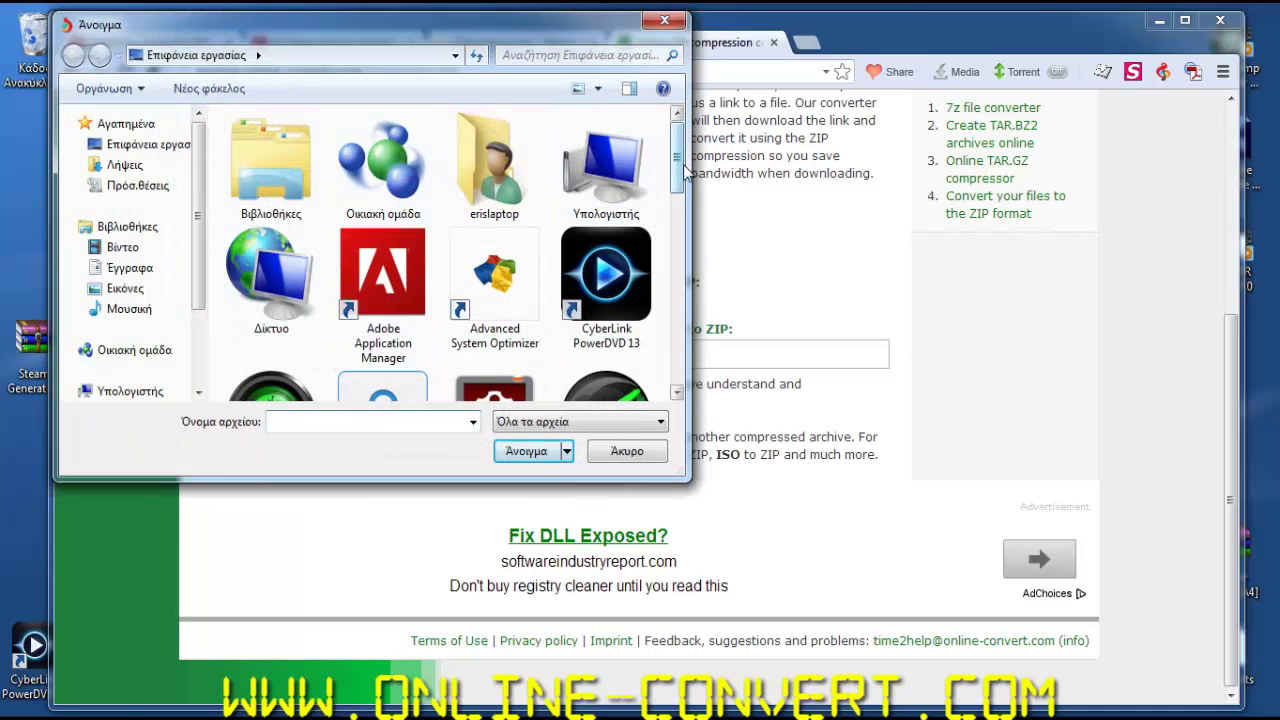
drag(677, 168, 666, 325)
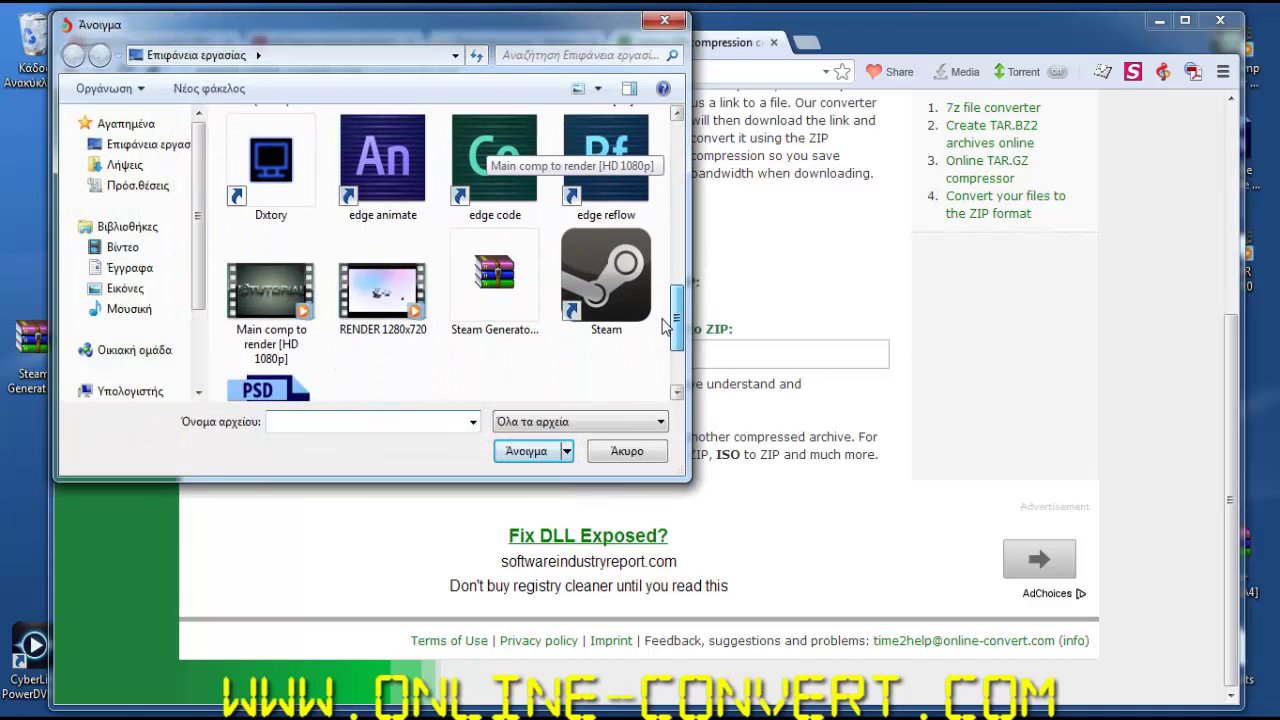
click(500, 290)
click(522, 450)
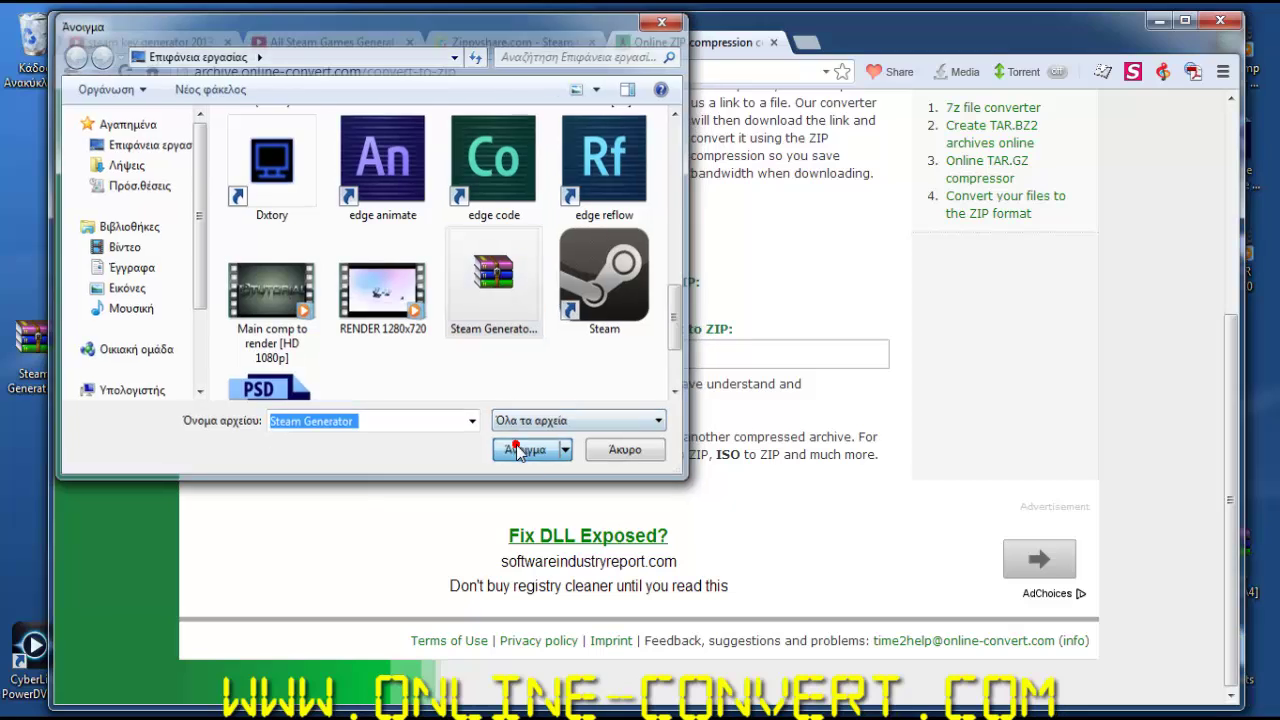
- Convert the uploaded archive to ZIP and bin the old desktop Steam Generator archive
click(450, 392)
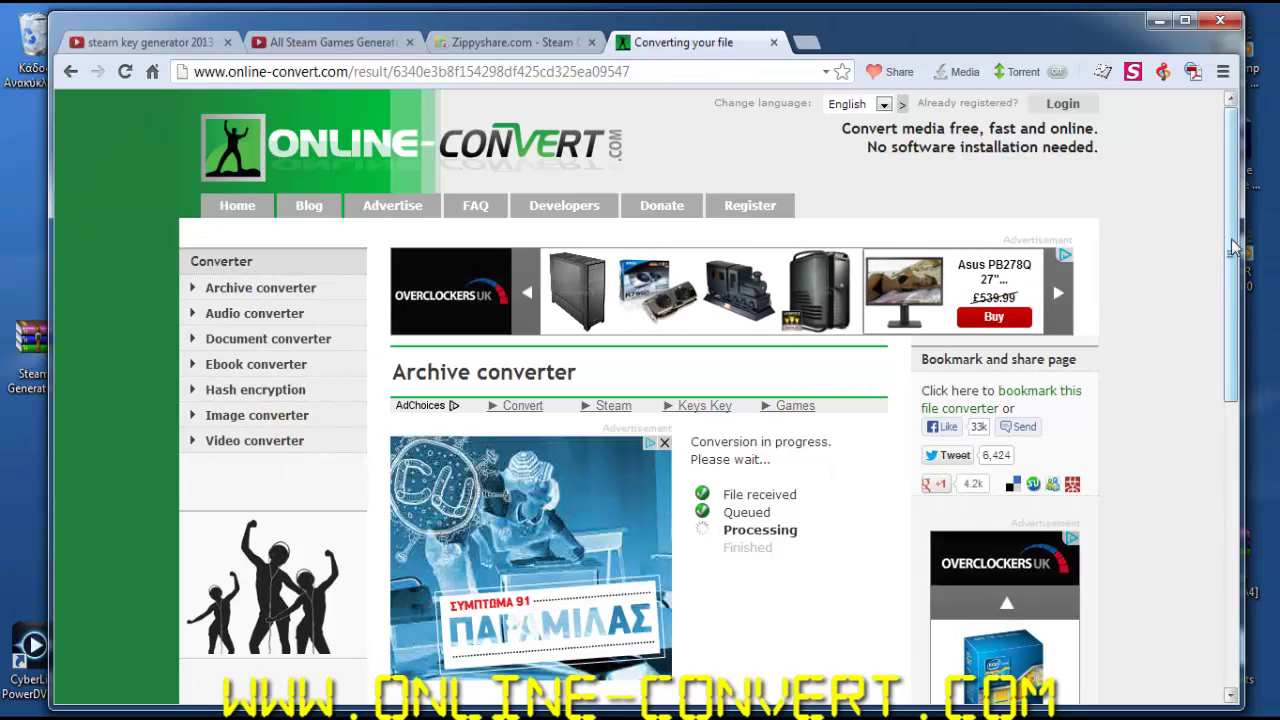
scroll(1108, 422, down, 3)
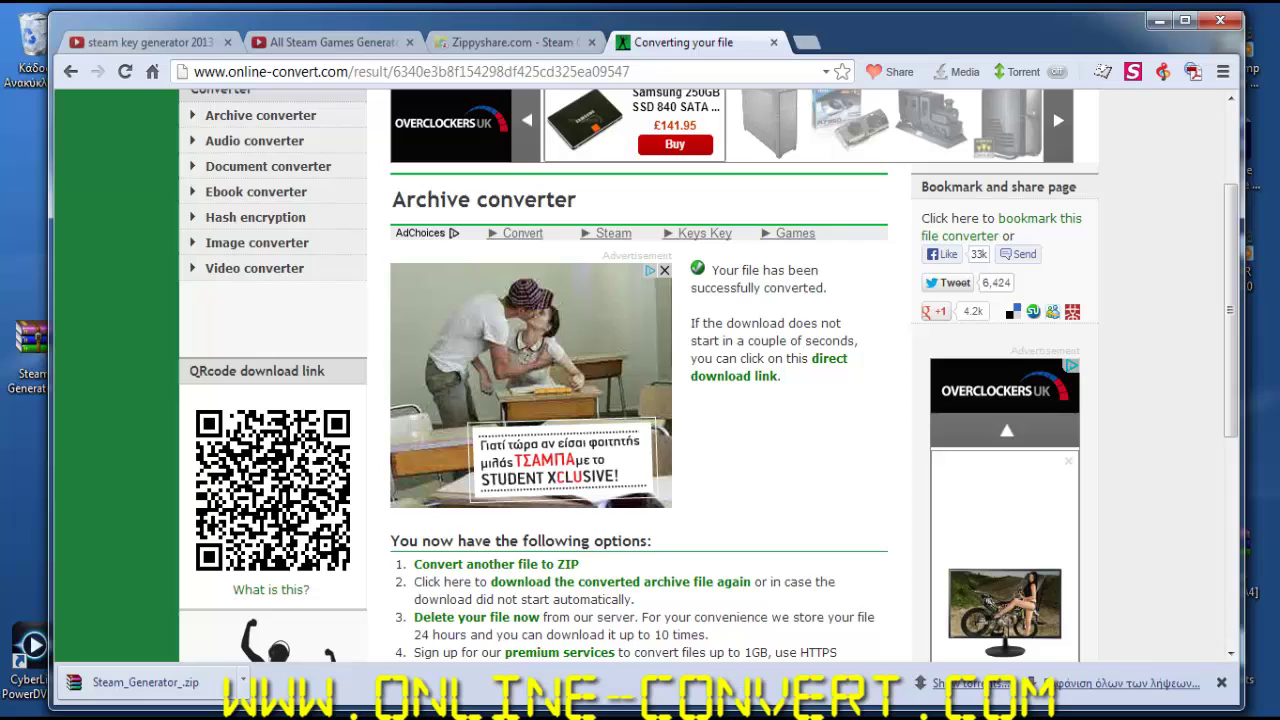
click(1097, 712)
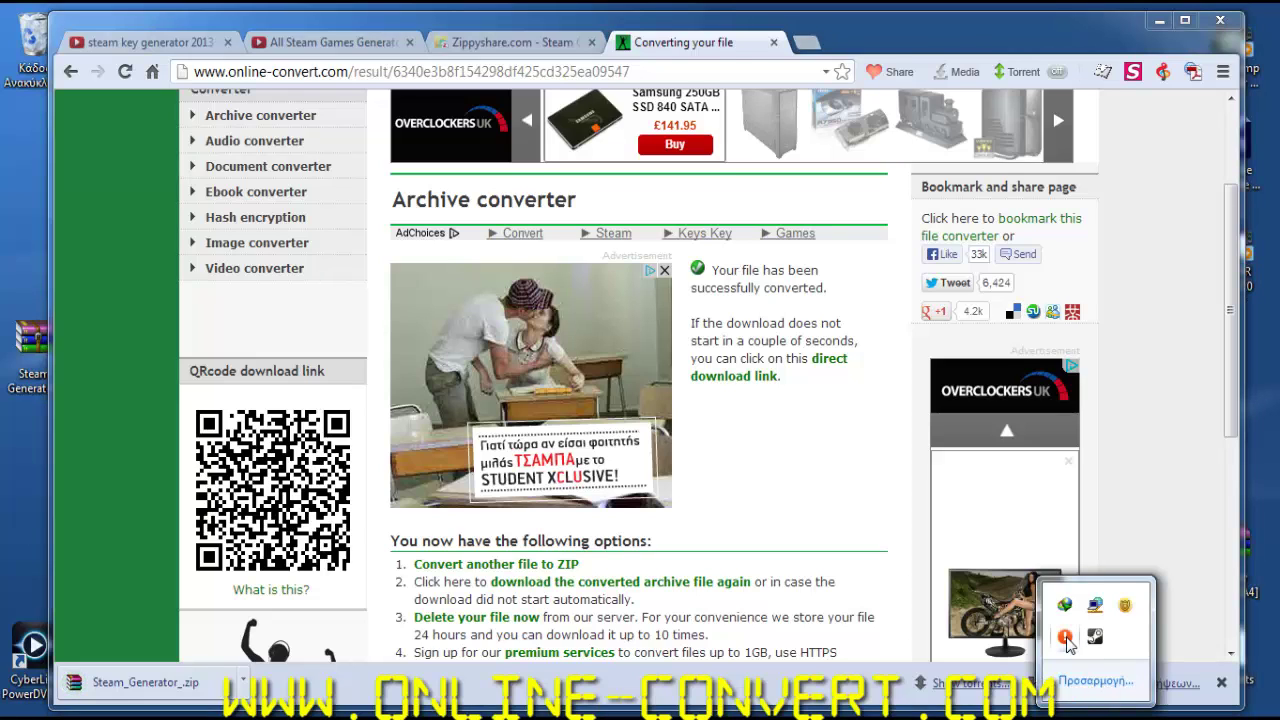
click(1163, 411)
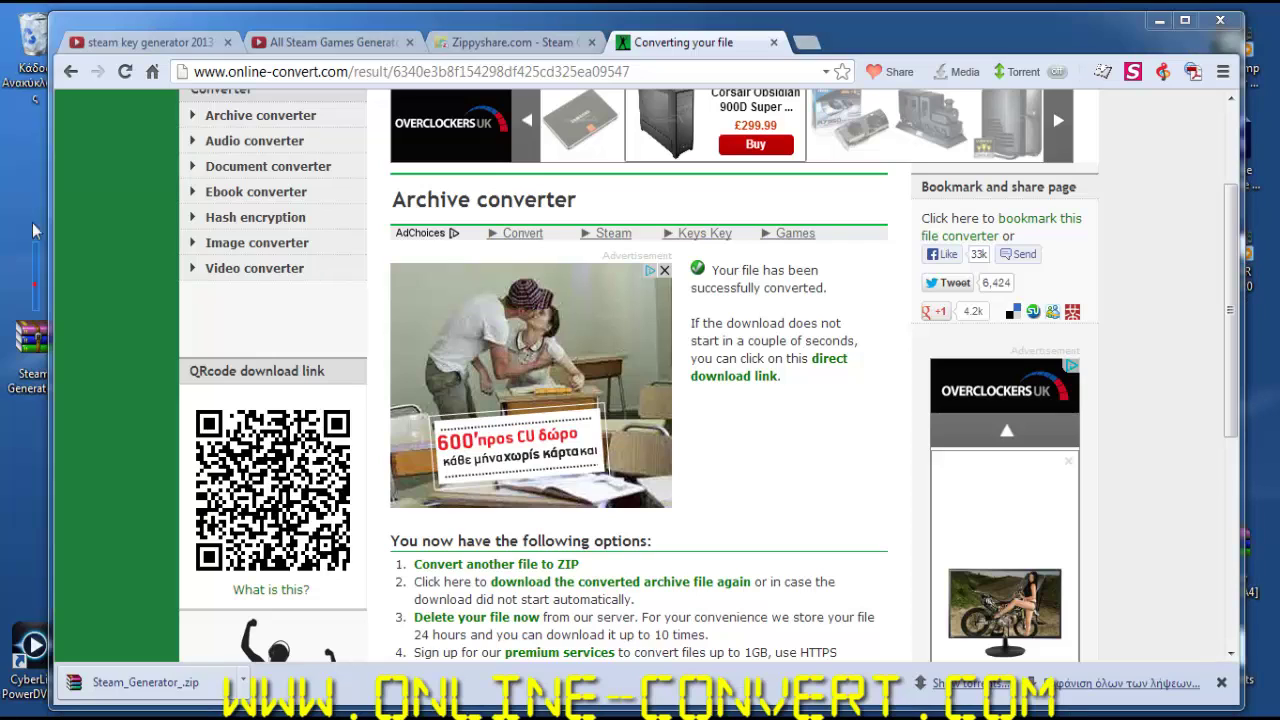
click(29, 271)
drag(30, 338, 45, 62)
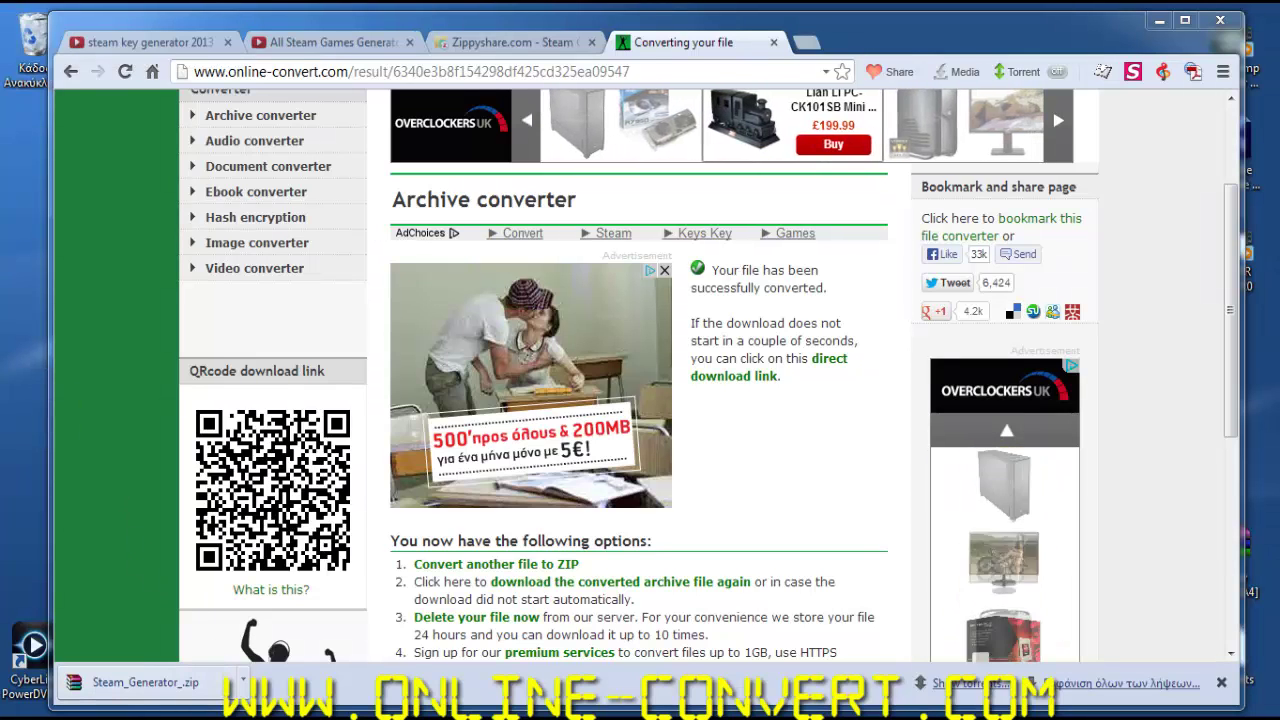
- Open Steam_Generator_.zip from Downloads and extract its Steam Generator folder to the desktop
click(203, 690)
click(412, 199)
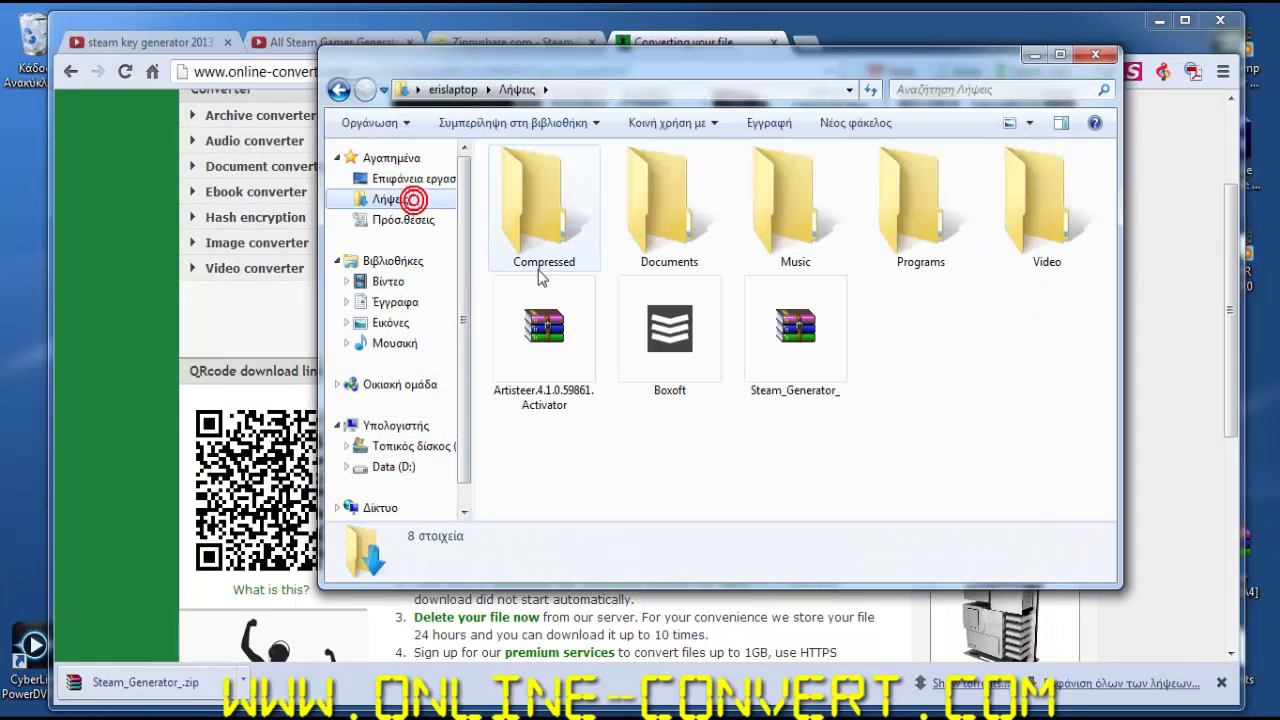
double_click(796, 342)
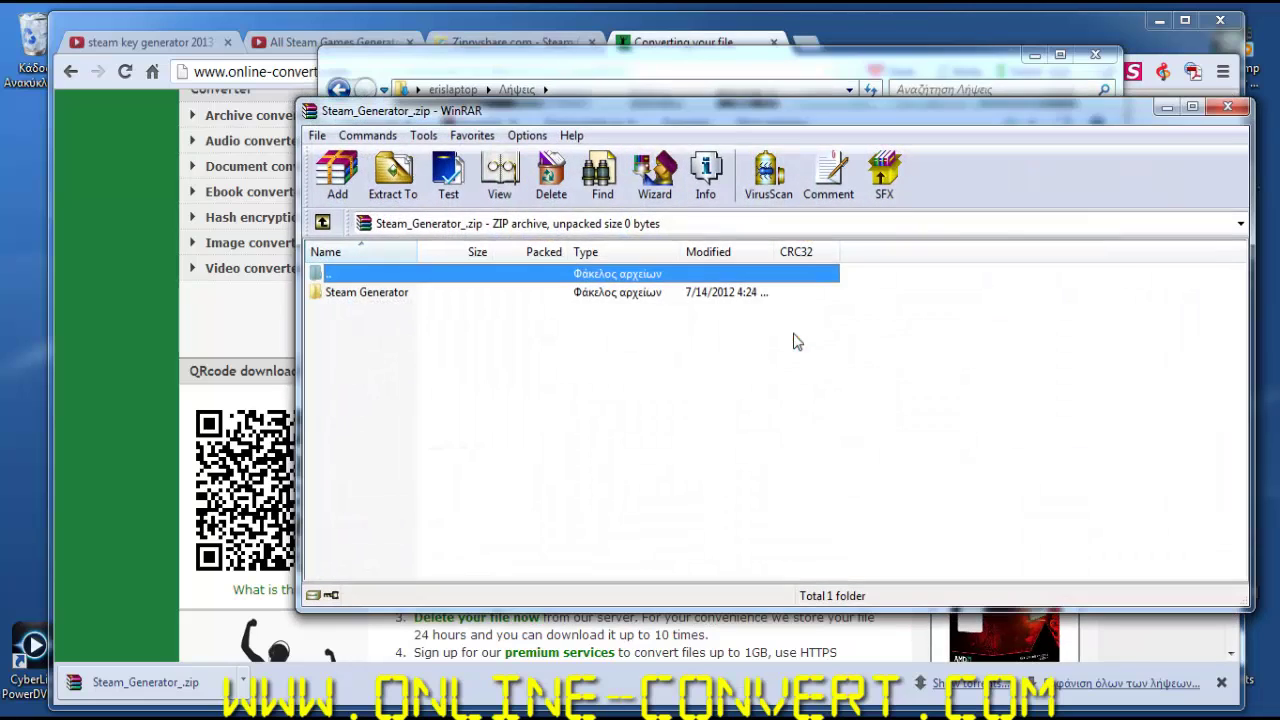
drag(340, 292, 5, 235)
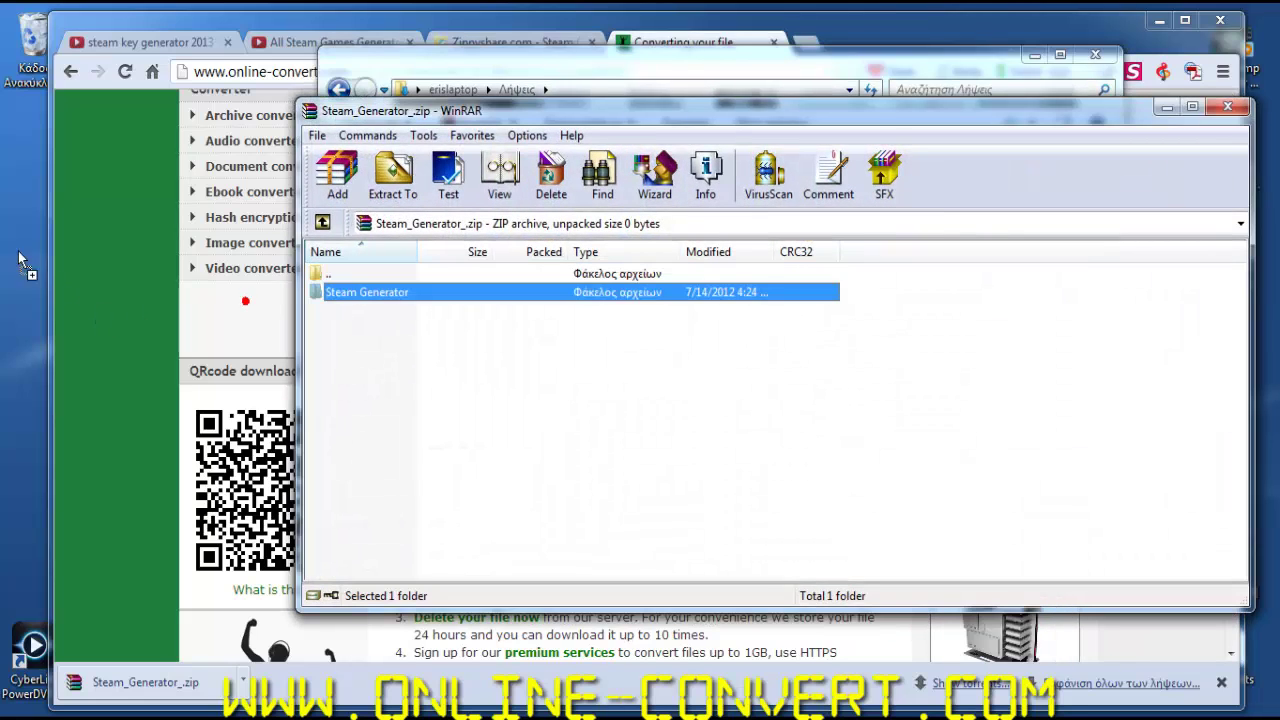
- Close WinRAR, Explorer and the downloads list, and minimize the browser
click(1227, 106)
click(1093, 57)
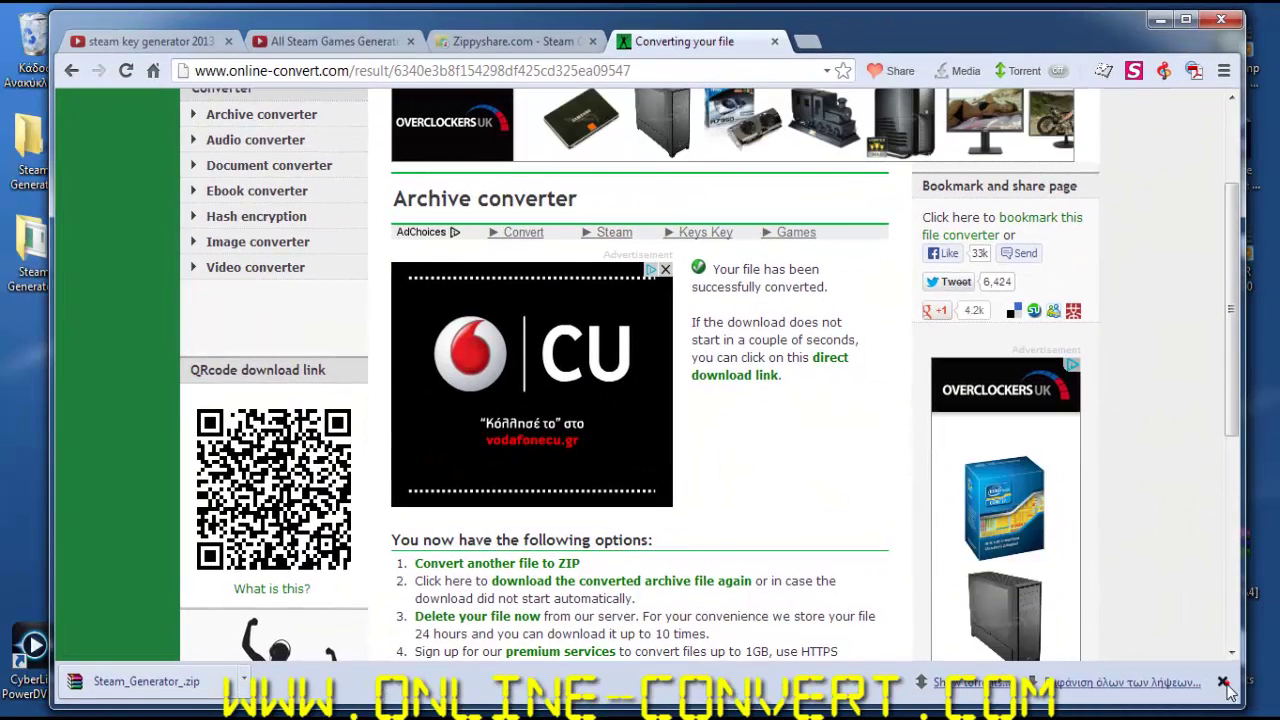
click(1223, 682)
click(1160, 20)
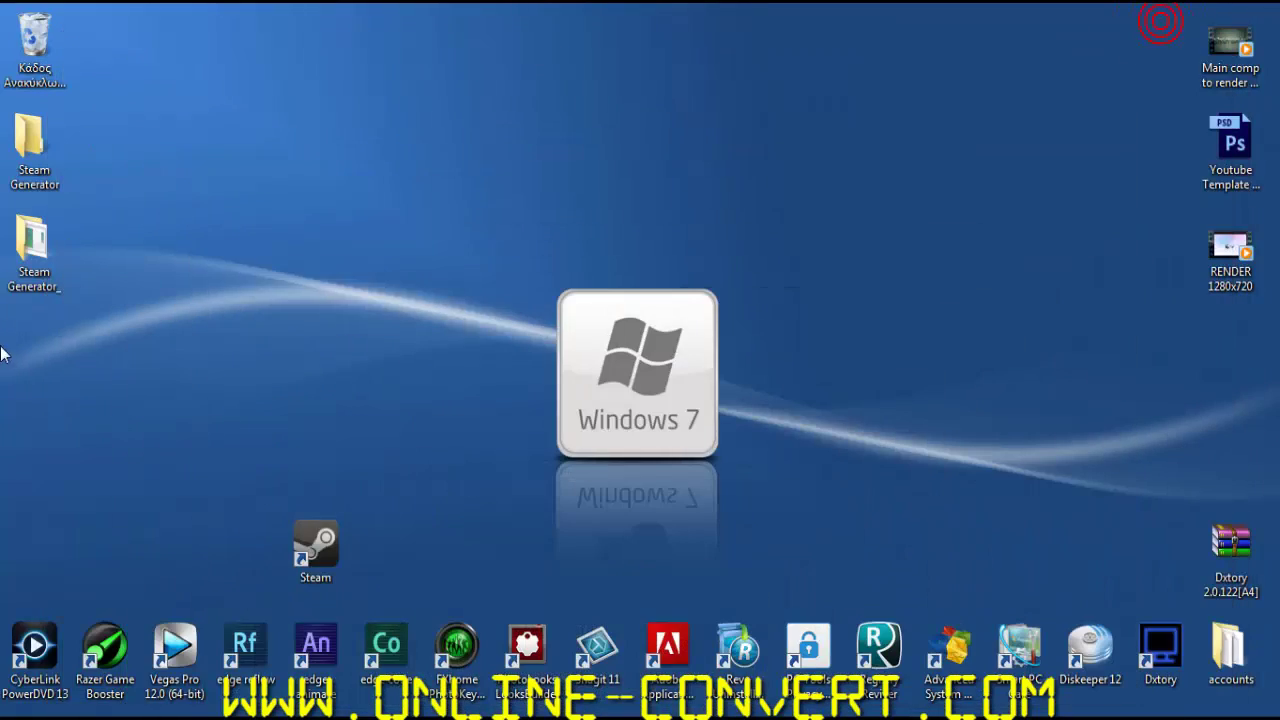
- Open the Steam Generator_ folder and run Steam Generator.exe past the security warning
double_click(37, 247)
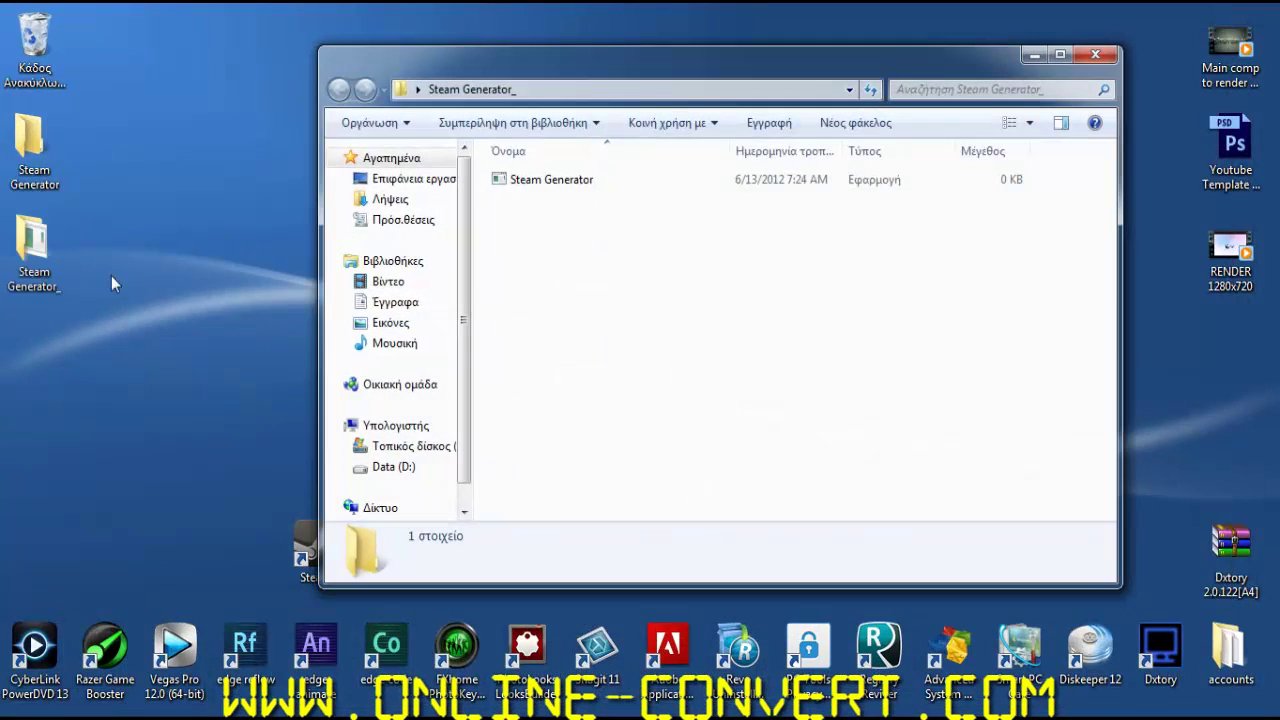
double_click(543, 190)
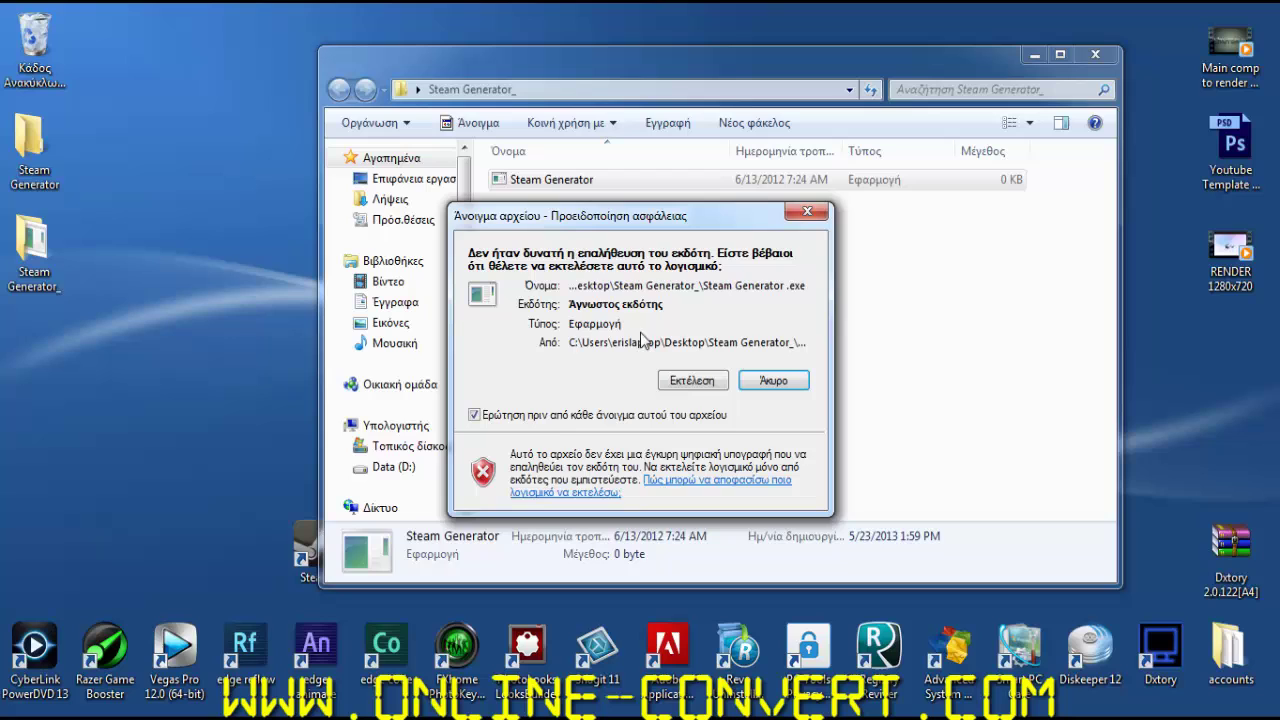
drag(686, 232, 690, 176)
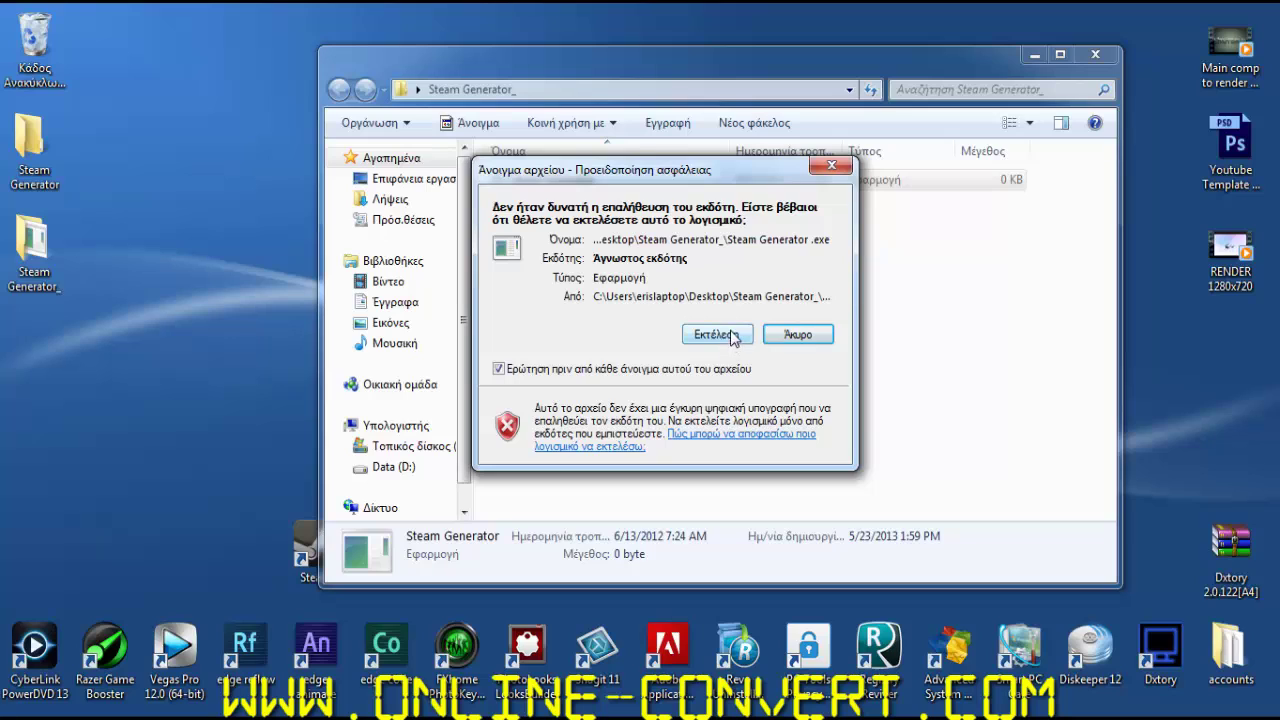
click(716, 335)
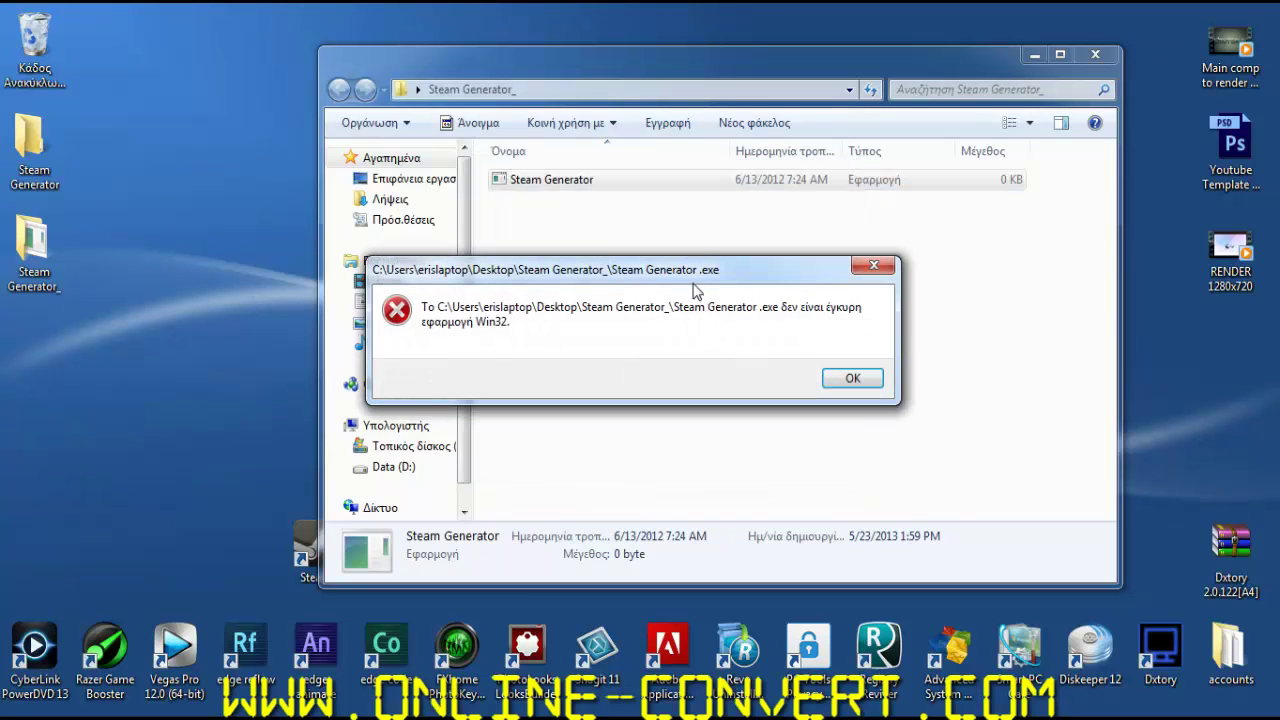
drag(707, 270, 748, 224)
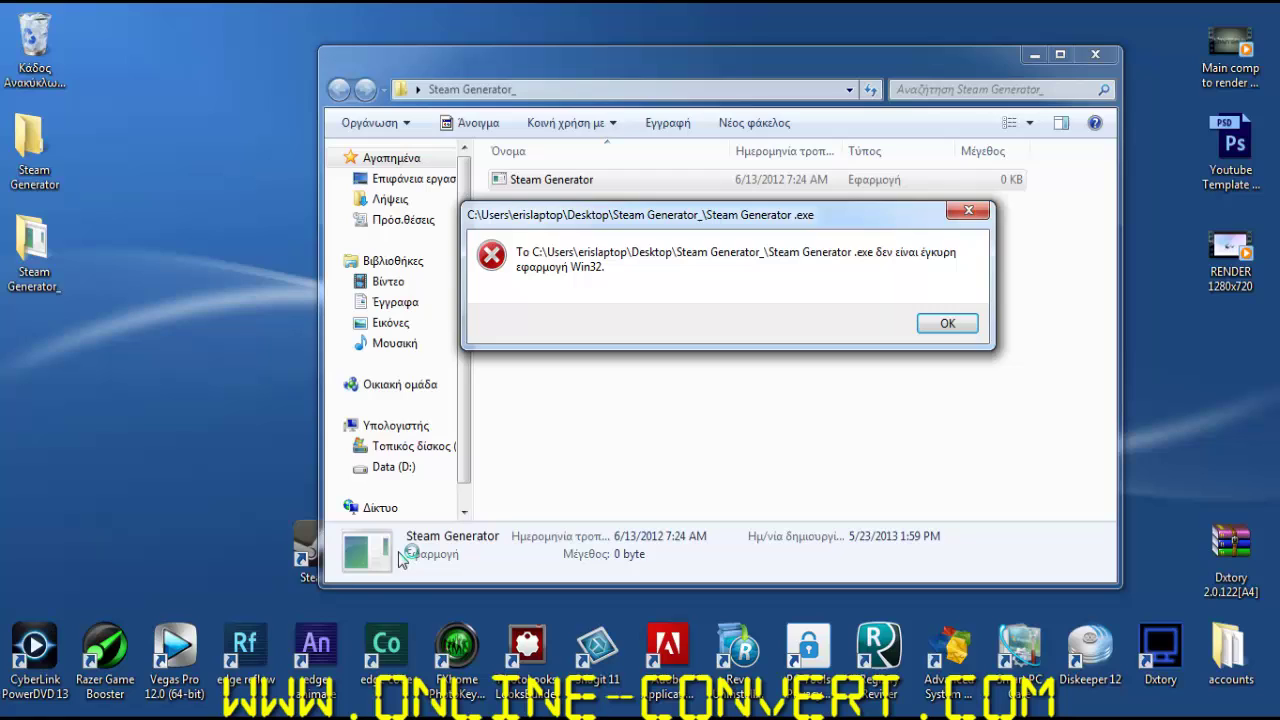
- Refresh the desktop, dismiss the invalid Win32 application error, and close the folder
right_click(181, 251)
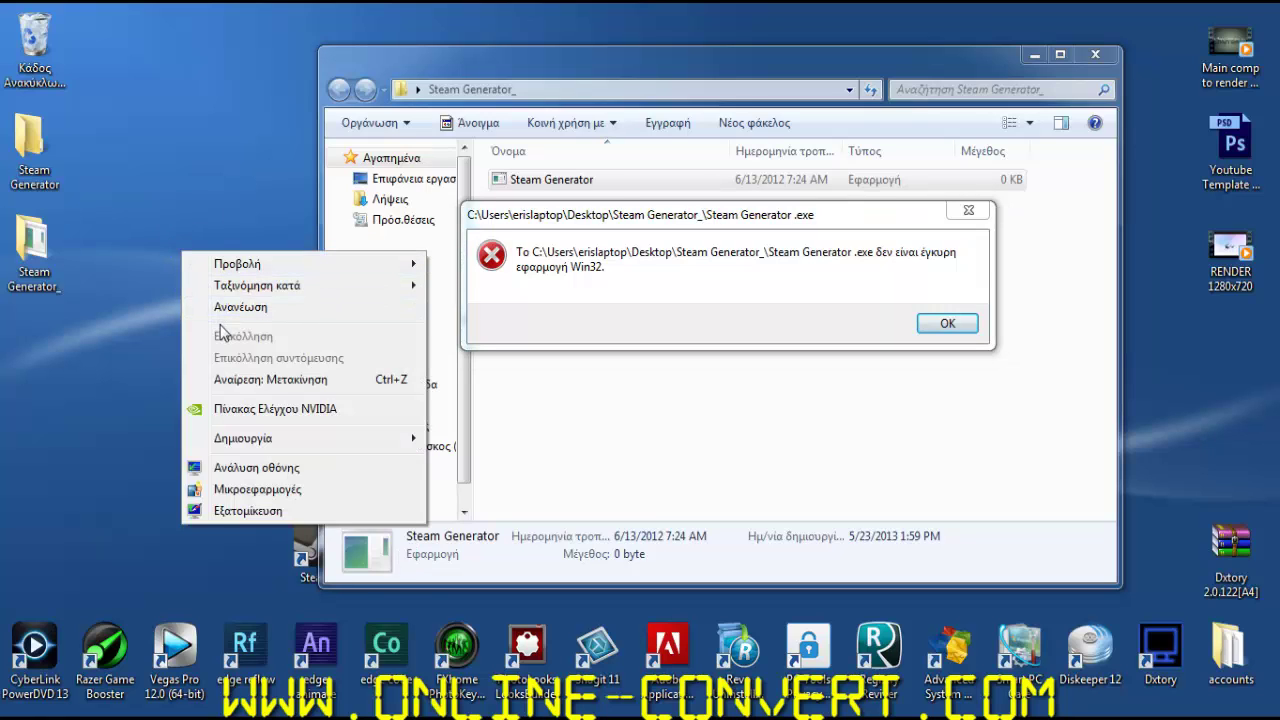
click(222, 309)
right_click(190, 274)
click(250, 351)
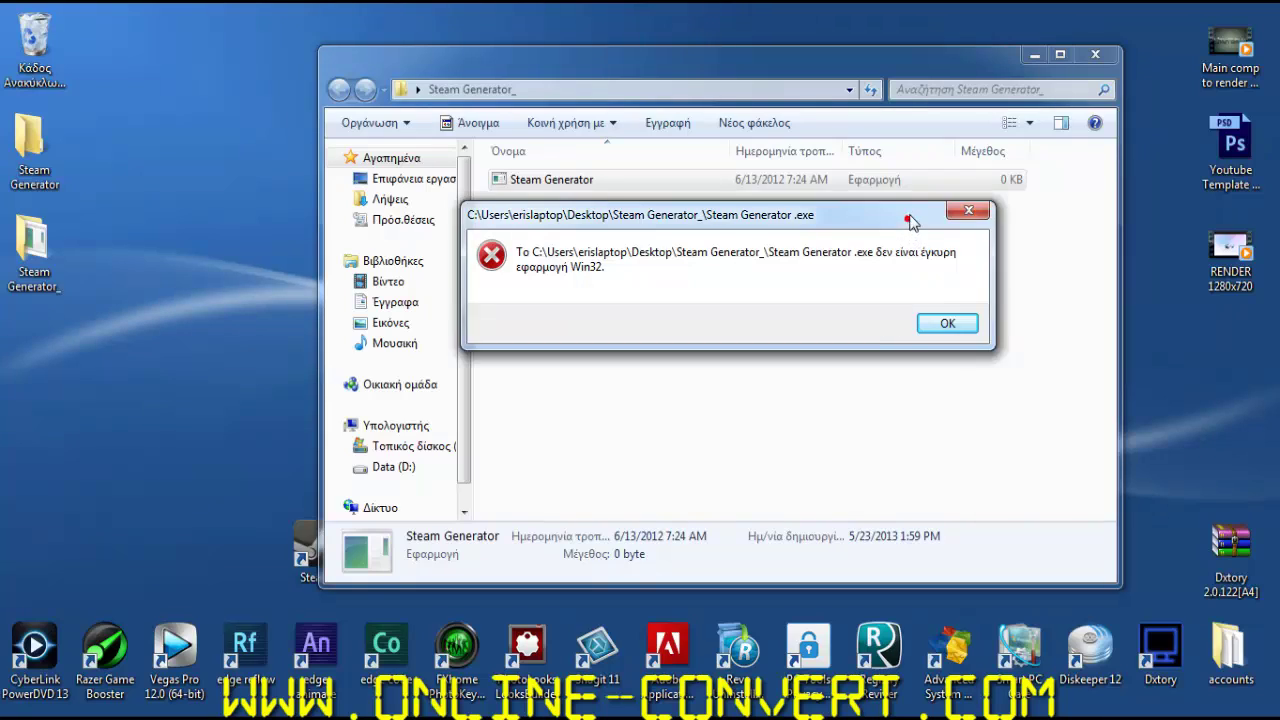
mouse_move(910, 226)
mouse_down()
mouse_move(951, 220)
mouse_move(940, 220)
mouse_up()
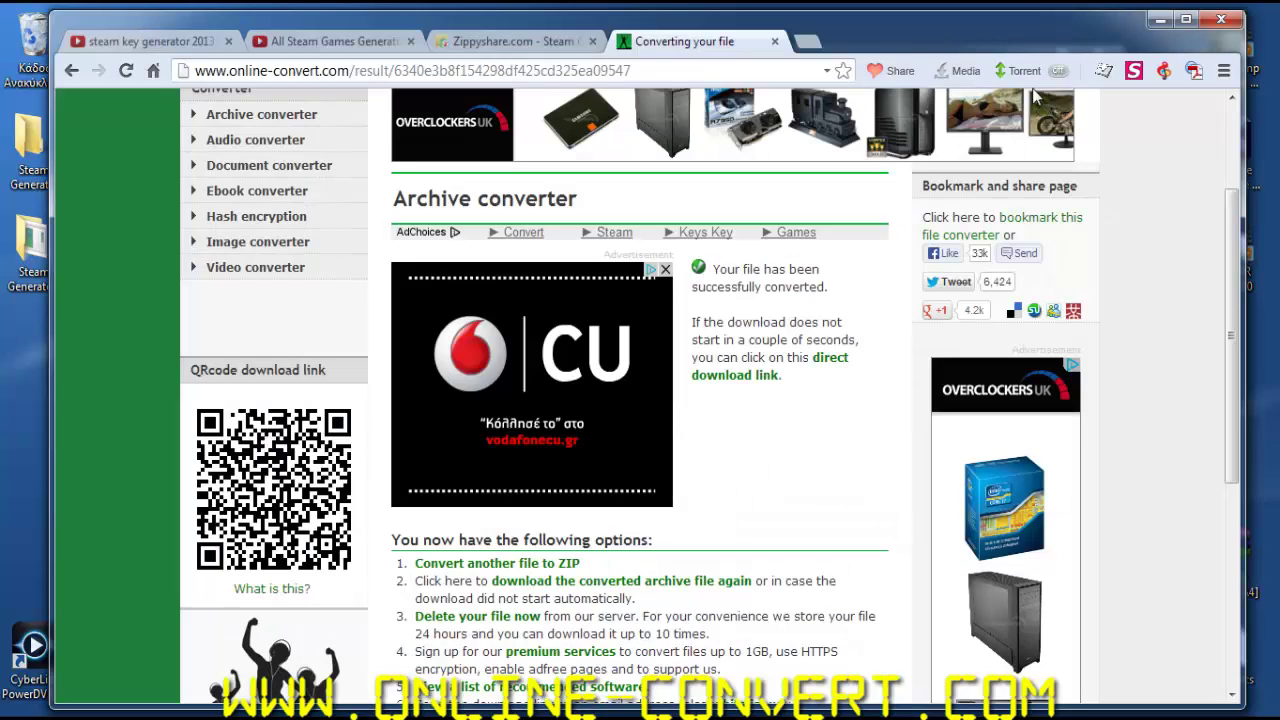
click(1159, 20)
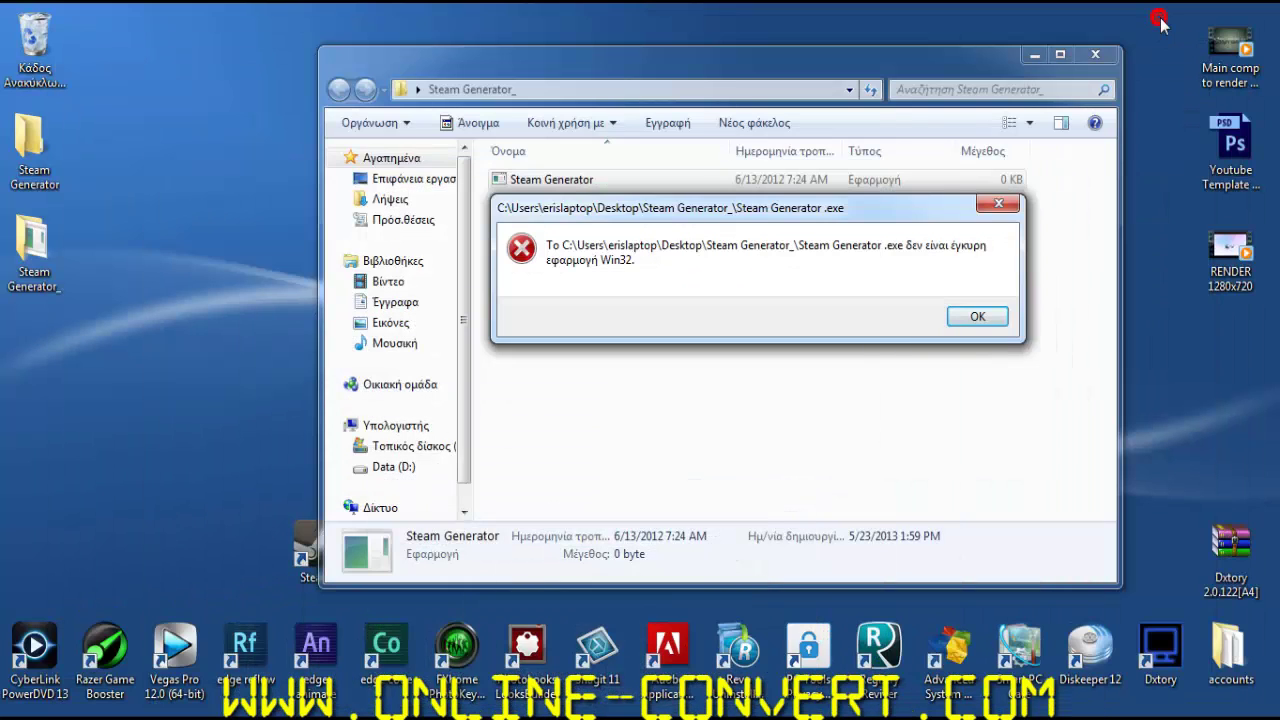
click(975, 318)
click(1109, 62)
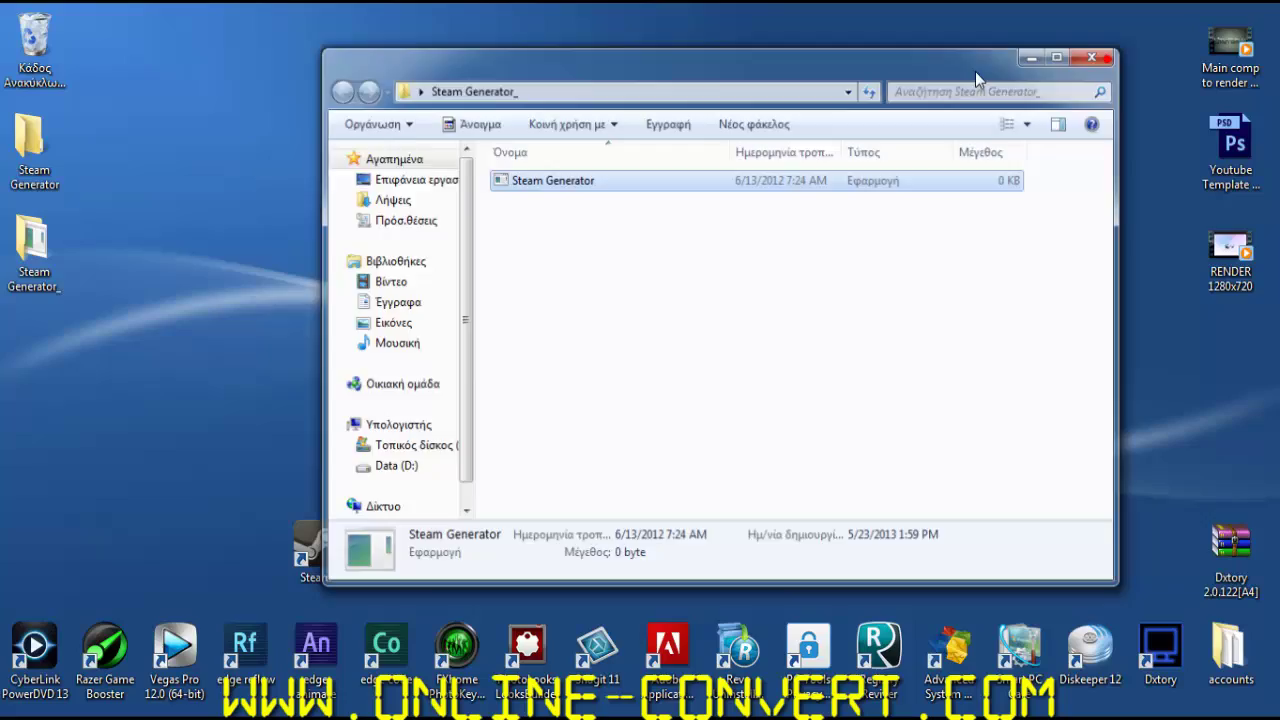
drag(108, 294, 2, 150)
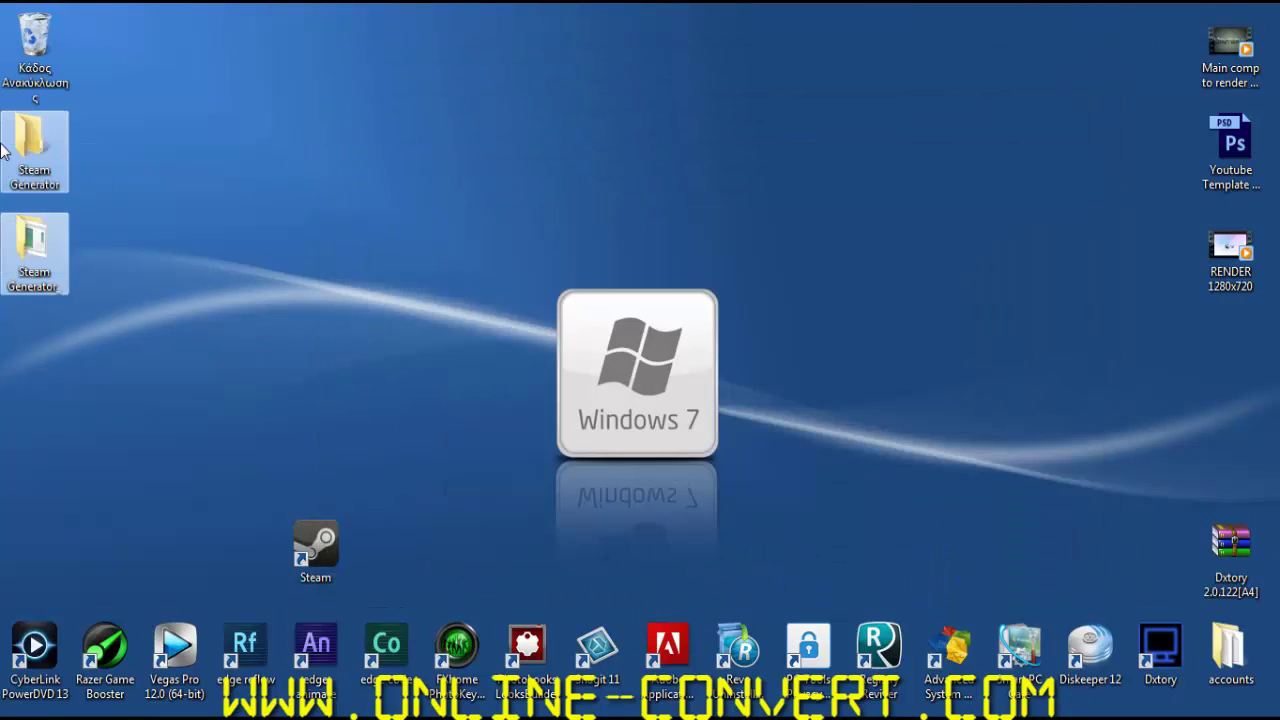